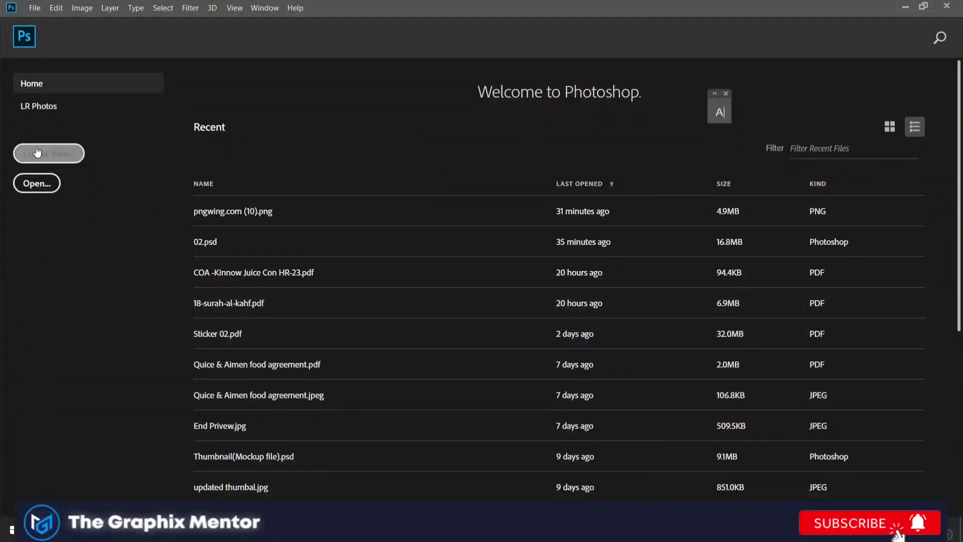
# Create a new document with width and height both set to 1080 pixels.
pyautogui.hotkey('ctrl', 'n')
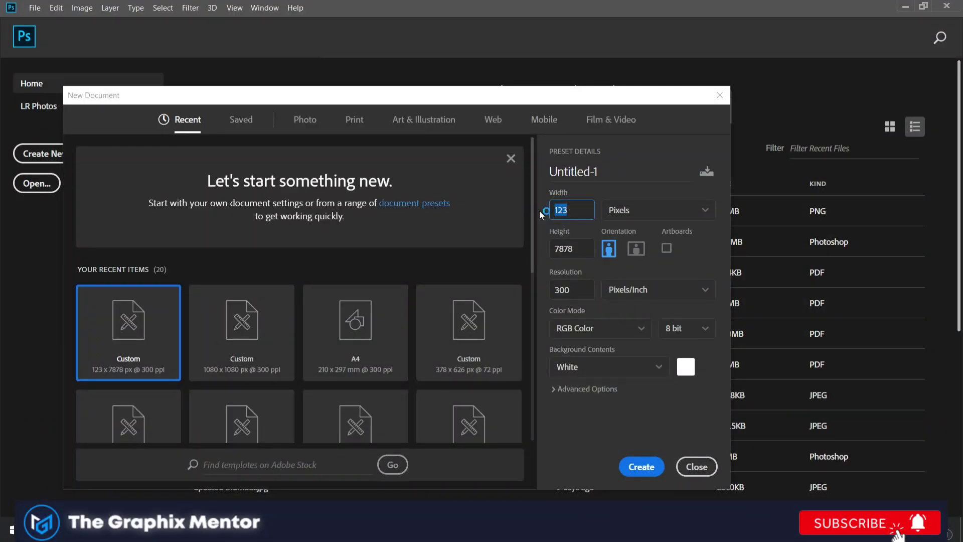
pyautogui.write('11')
pyautogui.press('BackSpace')
pyautogui.press('BackSpace')
pyautogui.write('0801080')
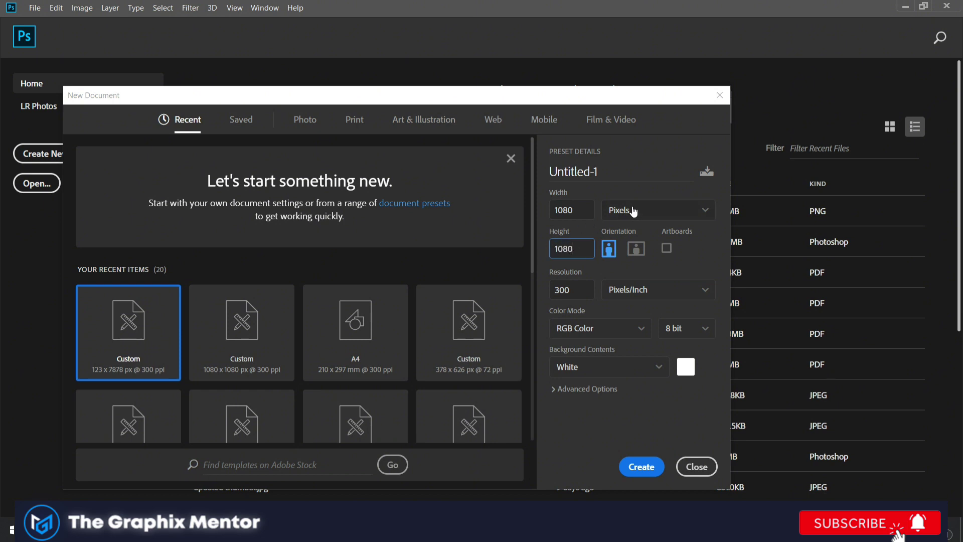
pyautogui.click(656, 468)
# Add a new guide layout with 60 px margin guides on all sides.
pyautogui.click(234, 7)
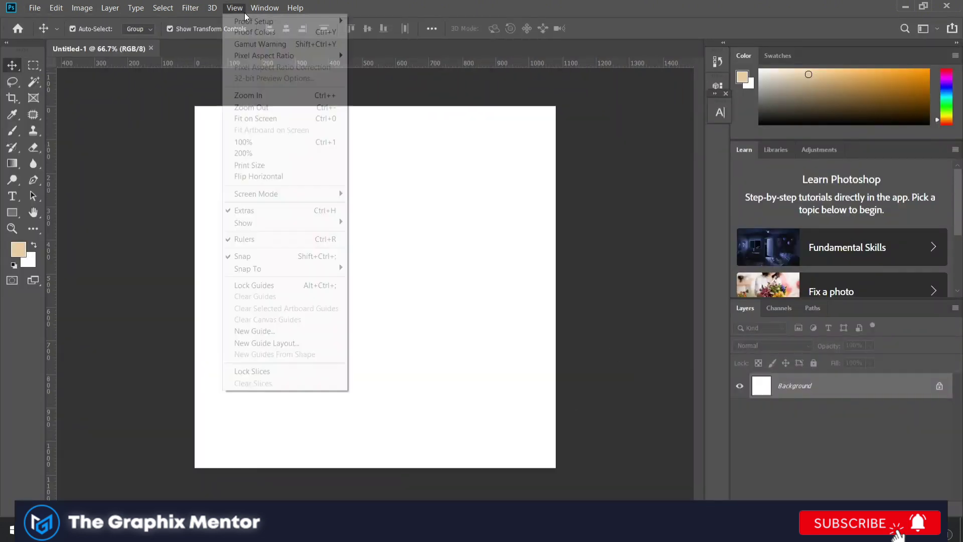
pyautogui.click(261, 339)
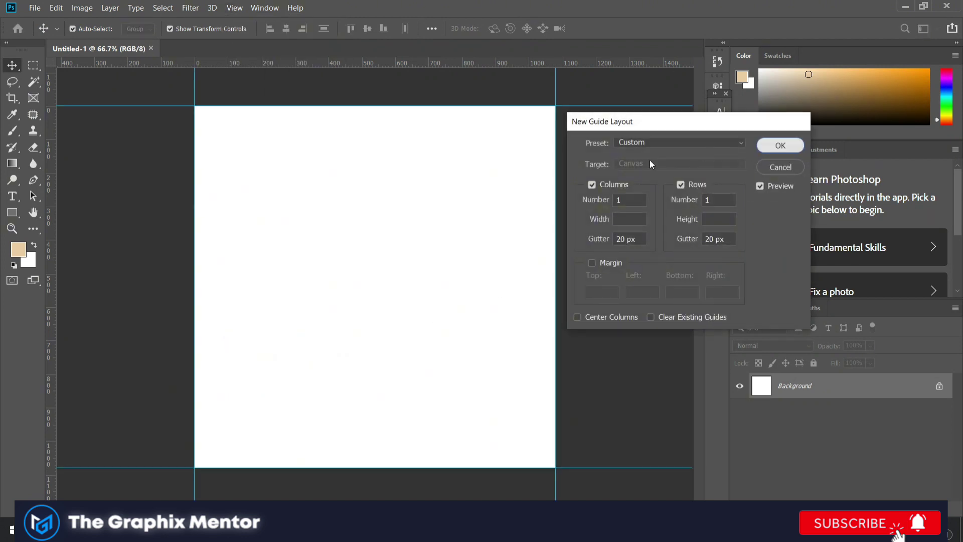
pyautogui.click(779, 145)
pyautogui.click(234, 7)
pyautogui.click(250, 342)
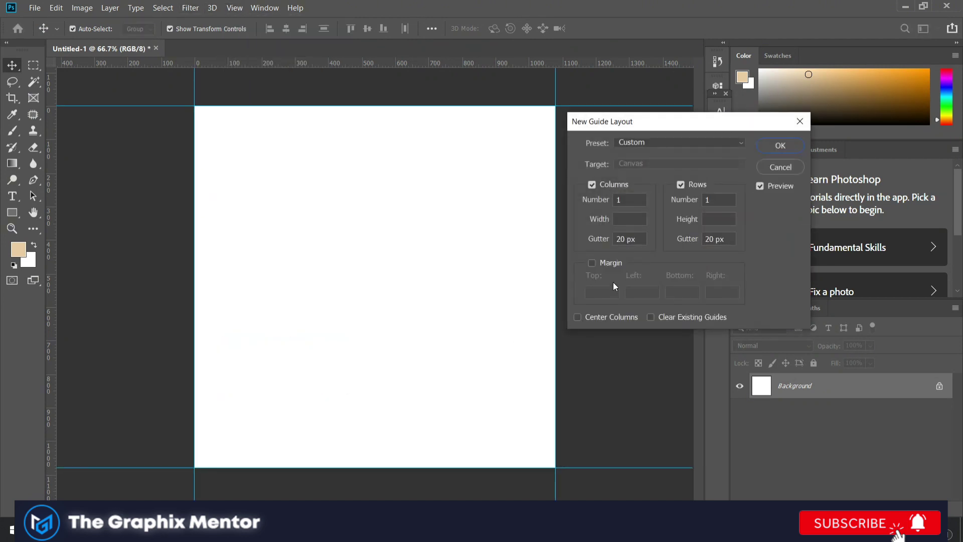
pyautogui.click(592, 262)
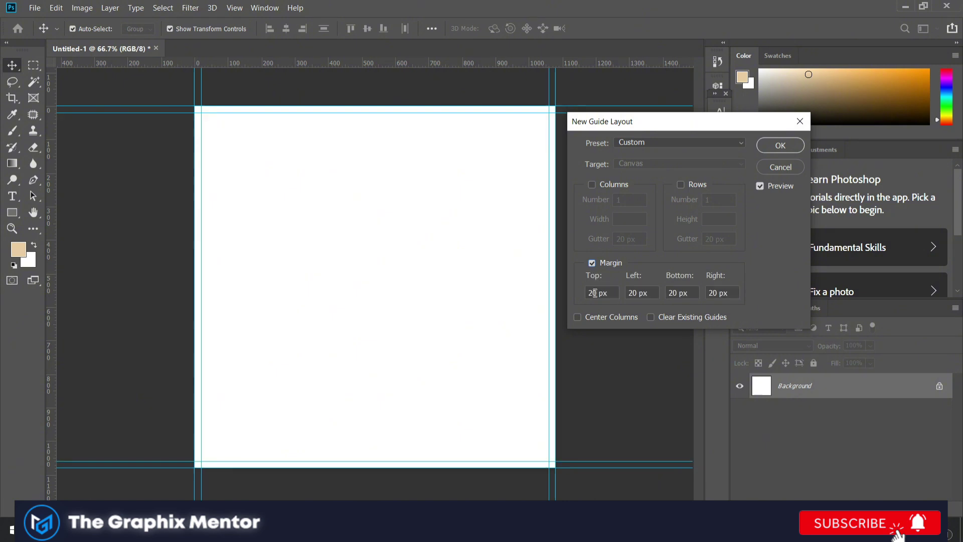
pyautogui.write('6')
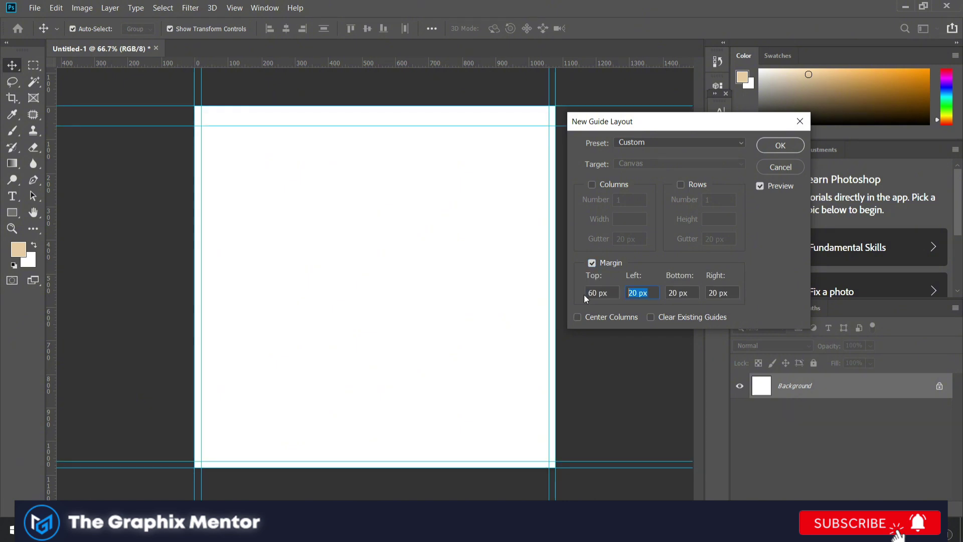
pyautogui.write('60')
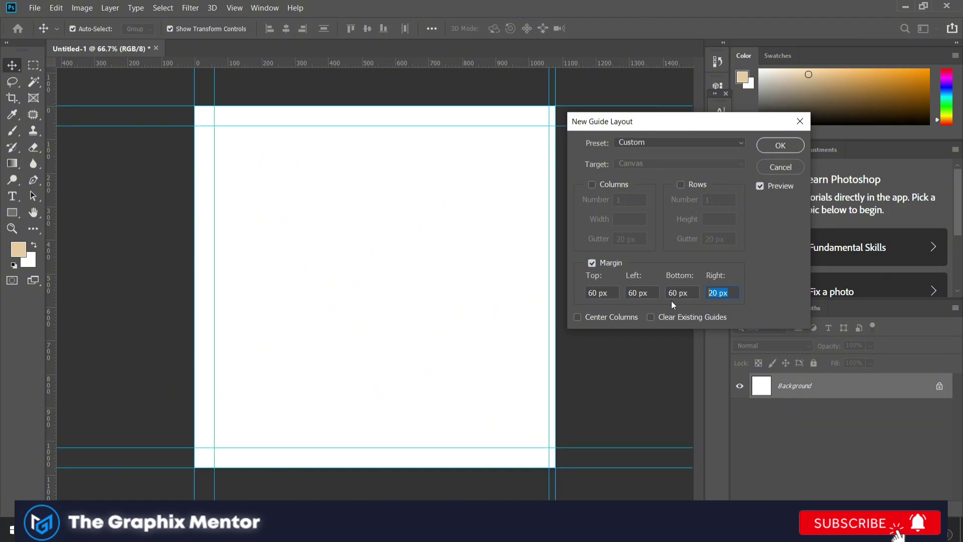
pyautogui.click(770, 146)
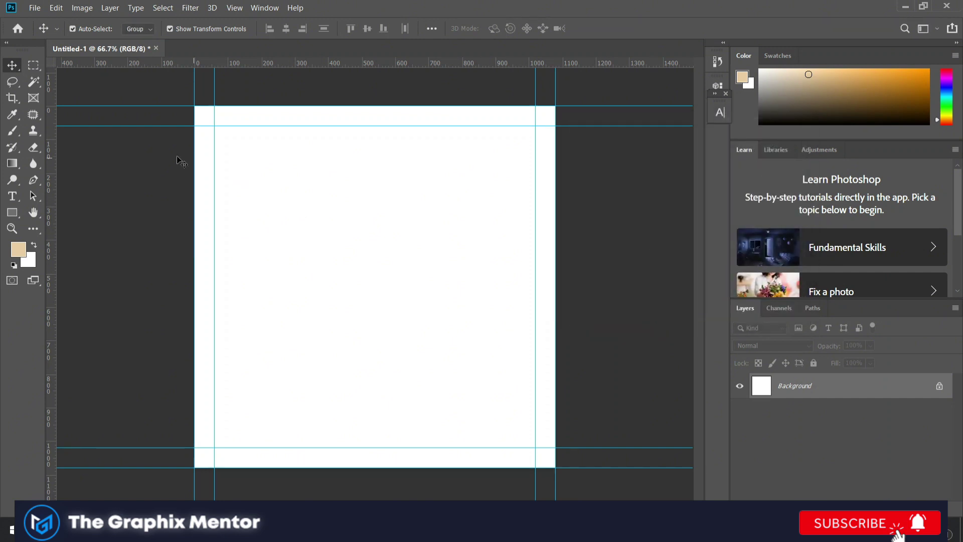
# Add a new empty layer and a Solid Color fill layer.
pyautogui.click(927, 532)
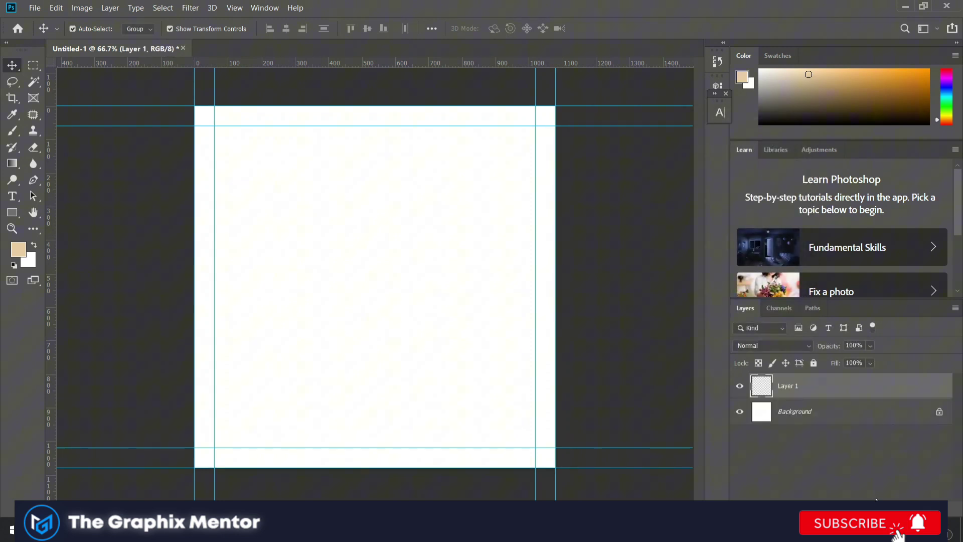
pyautogui.click(898, 533)
pyautogui.click(883, 292)
# Confirm the beige fill, then drag pngwing.com (4) onto the canvas and shrink it.
pyautogui.click(752, 271)
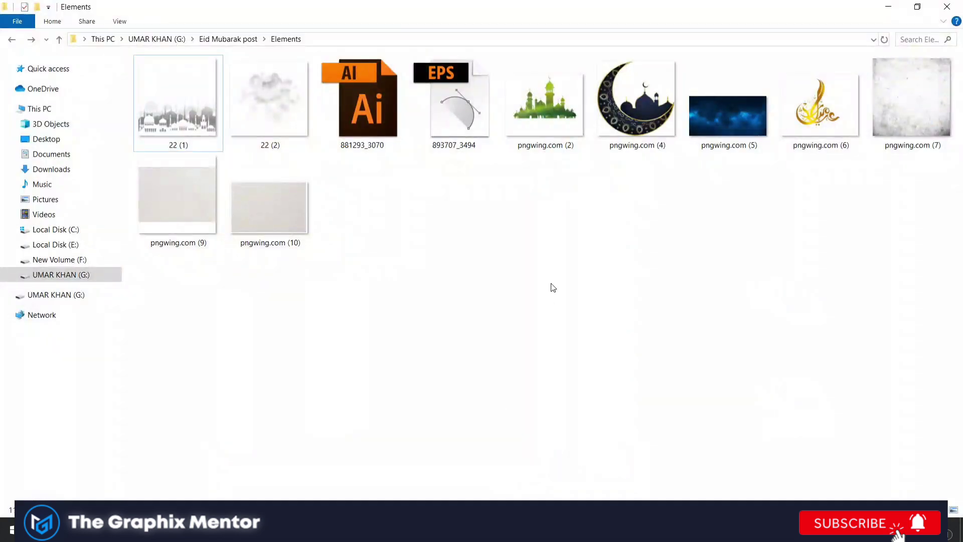
pyautogui.moveTo(648, 134)
pyautogui.mouseDown()
pyautogui.moveTo(416, 497)
pyautogui.moveTo(414, 307)
pyautogui.mouseUp()
pyautogui.moveTo(374, 445)
pyautogui.mouseDown()
pyautogui.moveTo(375, 287)
pyautogui.moveTo(389, 311)
pyautogui.mouseUp()
# Commit the moon's size, then paint a soft black dab below it on a new layer.
pyautogui.press('Return')
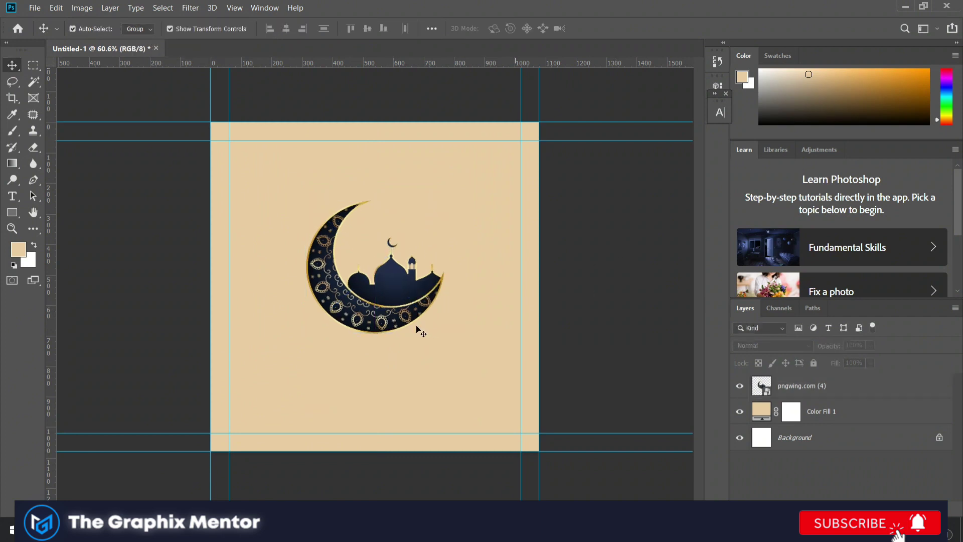
pyautogui.hotkey('ctrl', 'shift', 'alt', 'n')
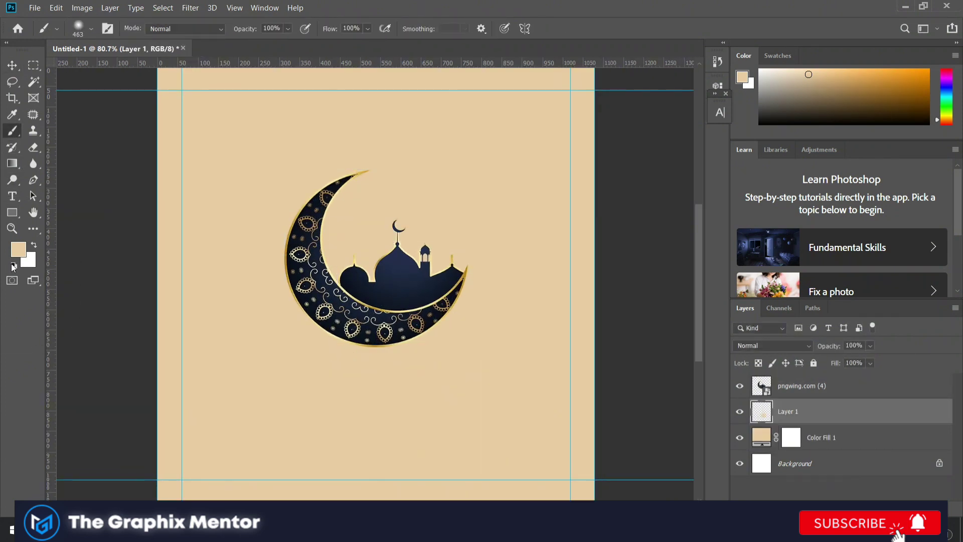
pyautogui.press('d')
pyautogui.click(401, 370)
# Squash and widen the black dab into a flat shadow tucked under the moon.
pyautogui.hotkey('ctrl', 't')
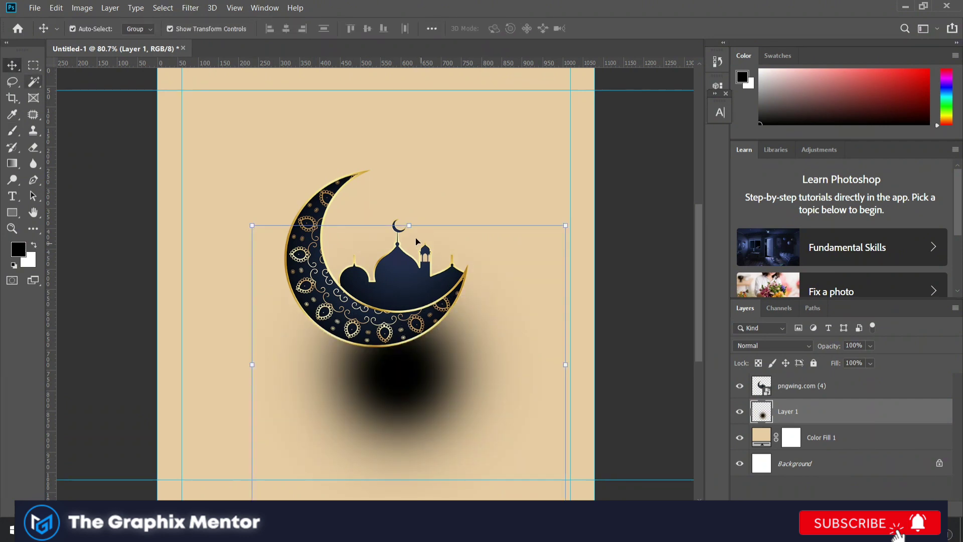
pyautogui.moveTo(424, 221)
pyautogui.mouseDown()
pyautogui.moveTo(425, 448)
pyautogui.moveTo(399, 340)
pyautogui.moveTo(387, 346)
pyautogui.mouseUp()
pyautogui.moveTo(542, 340)
pyautogui.mouseDown()
pyautogui.moveTo(409, 339)
pyautogui.moveTo(430, 353)
pyautogui.mouseUp()
pyautogui.hotkey('ctrl', '+')
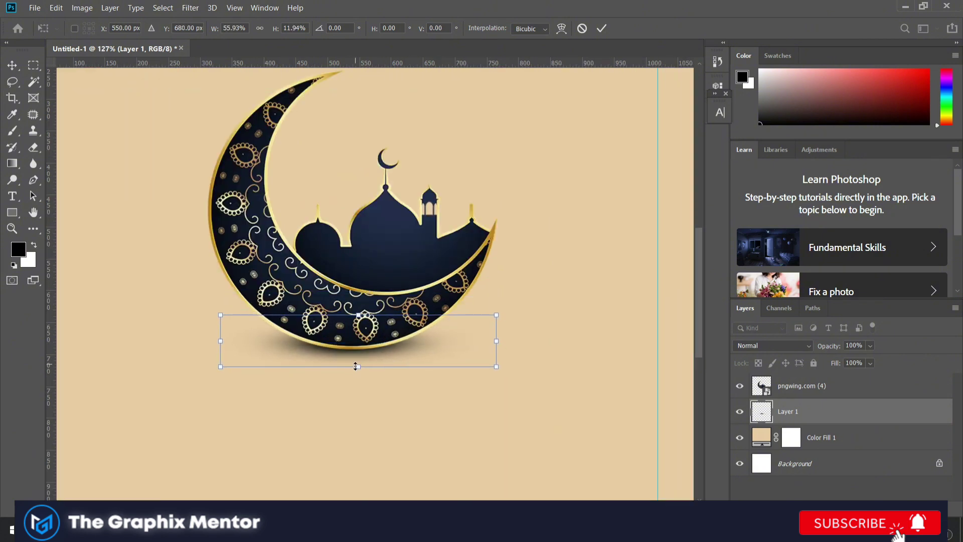
pyautogui.moveTo(355, 366); pyautogui.dragTo(465, 346)
pyautogui.moveTo(552, 341); pyautogui.dragTo(585, 341)
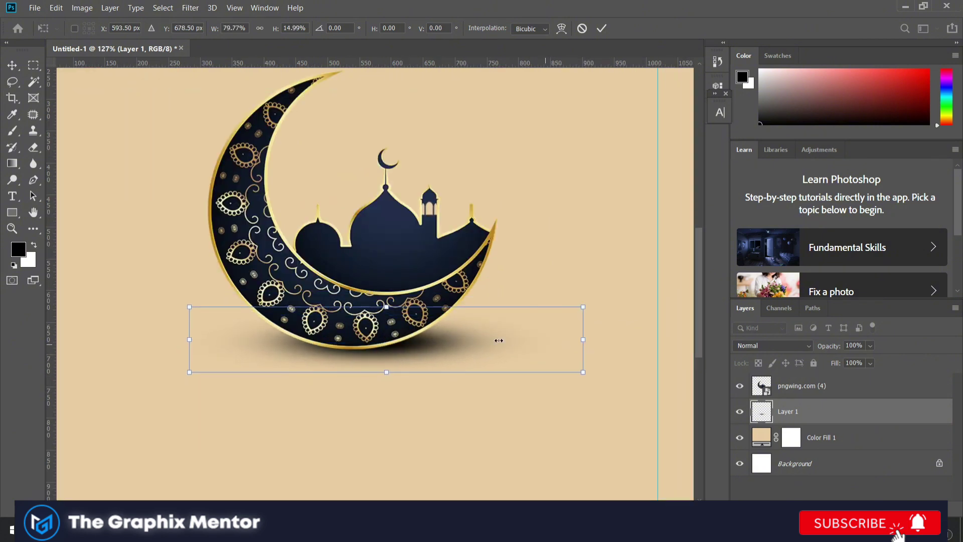
pyautogui.moveTo(496, 337); pyautogui.dragTo(440, 344)
pyautogui.moveTo(369, 309); pyautogui.dragTo(369, 337)
pyautogui.moveTo(368, 376)
pyautogui.mouseDown()
pyautogui.moveTo(390, 347)
pyautogui.moveTo(368, 371)
pyautogui.mouseUp()
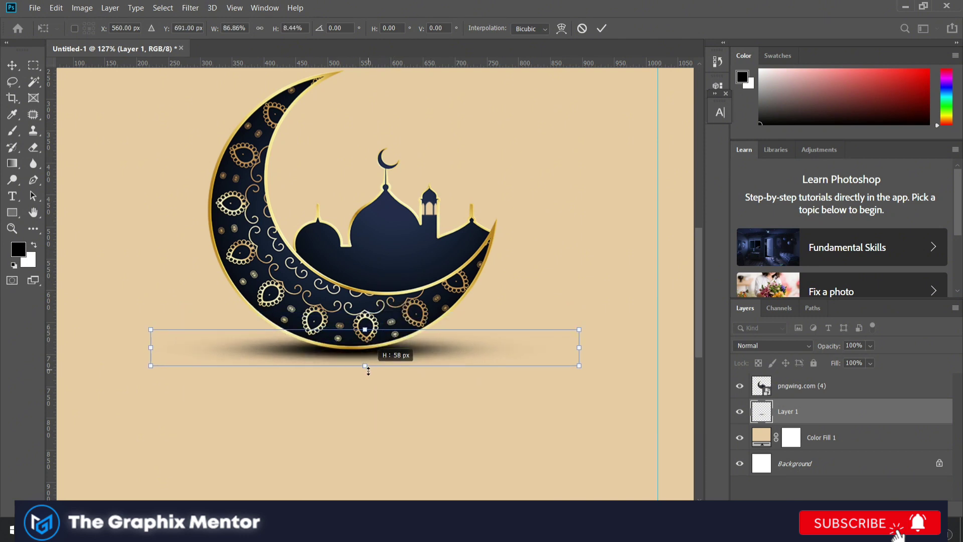
pyautogui.write('70')
pyautogui.press('Return')
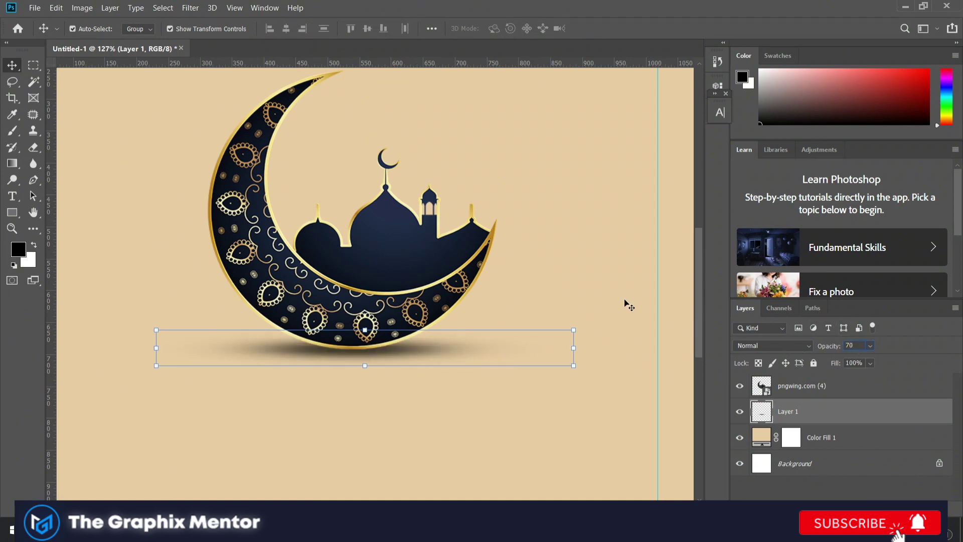
# Select the moon and shadow layers together.
pyautogui.click(576, 274)
pyautogui.scroll(-5, 439, 285)
pyautogui.scroll(4, 429, 350)
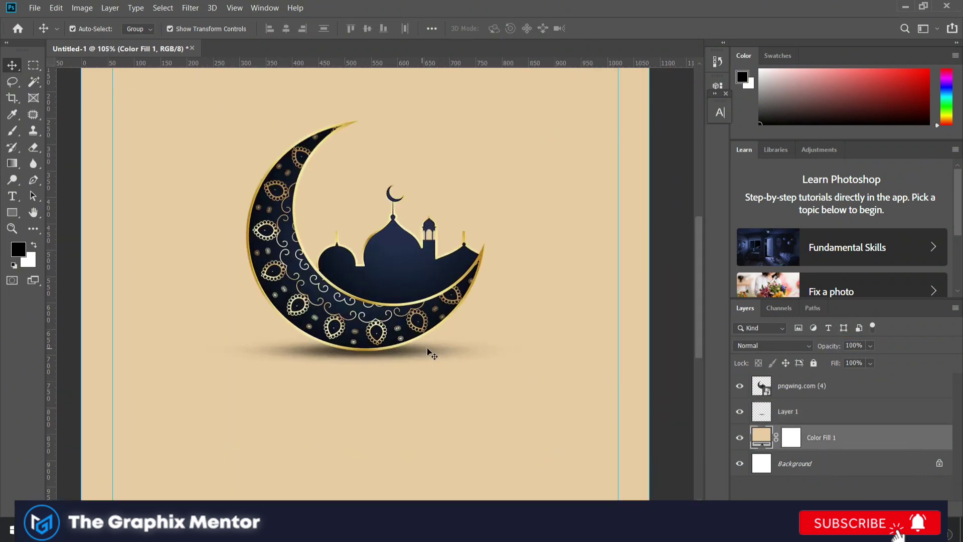
pyautogui.moveTo(165, 101); pyautogui.dragTo(560, 322)
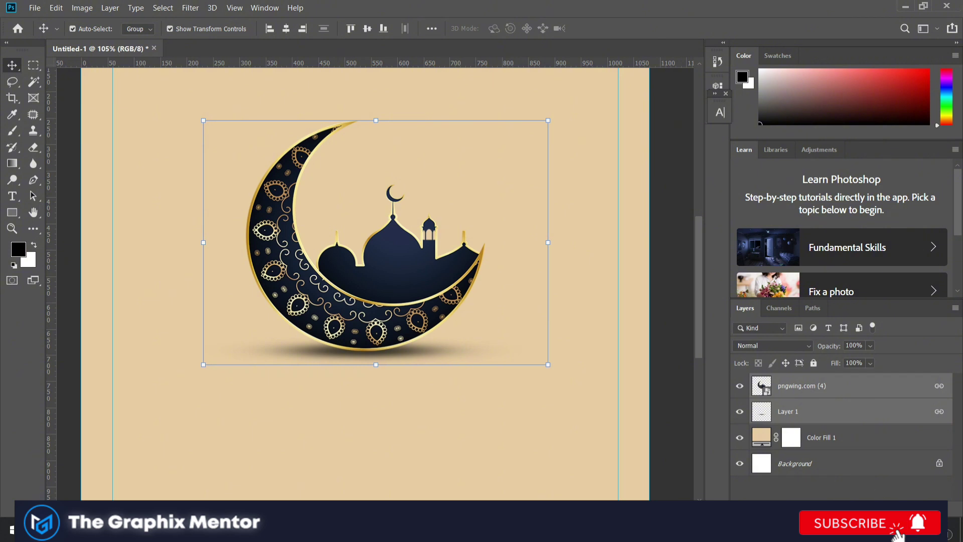
# Group the moon and shadow as 'Moon image', shrinking the group and moving it lower.
pyautogui.hotkey('ctrl', 'g')
pyautogui.write('Moon image')
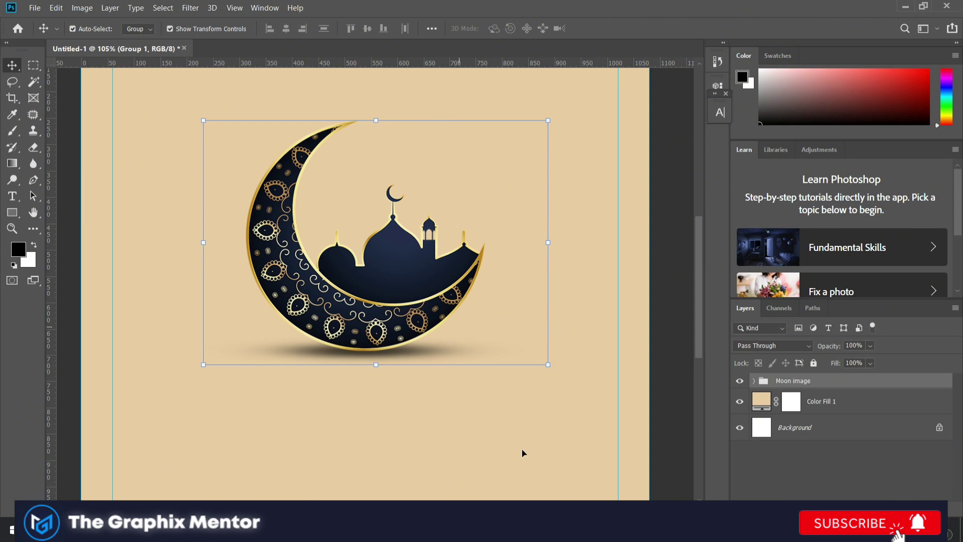
pyautogui.press('Return')
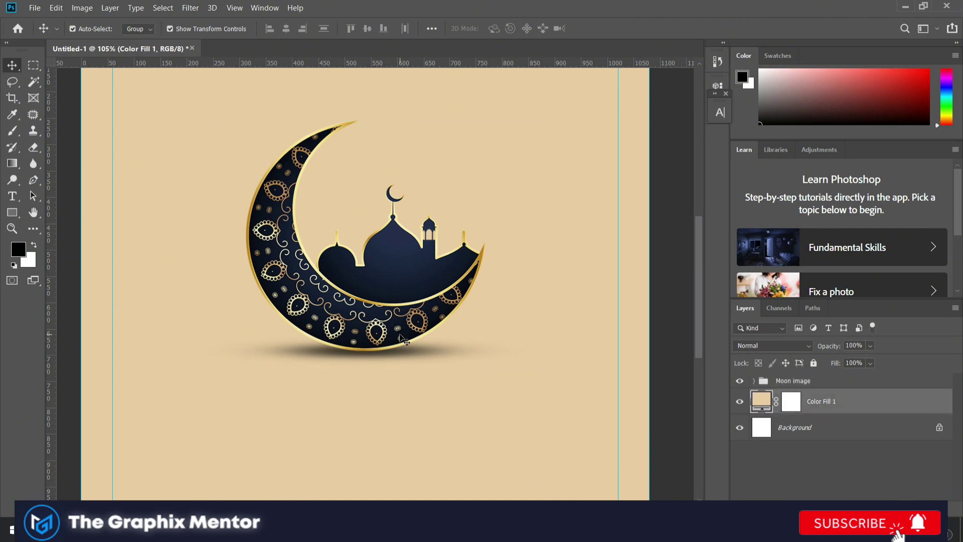
pyautogui.hotkey('ctrl', 't')
pyautogui.moveTo(375, 365); pyautogui.dragTo(383, 334)
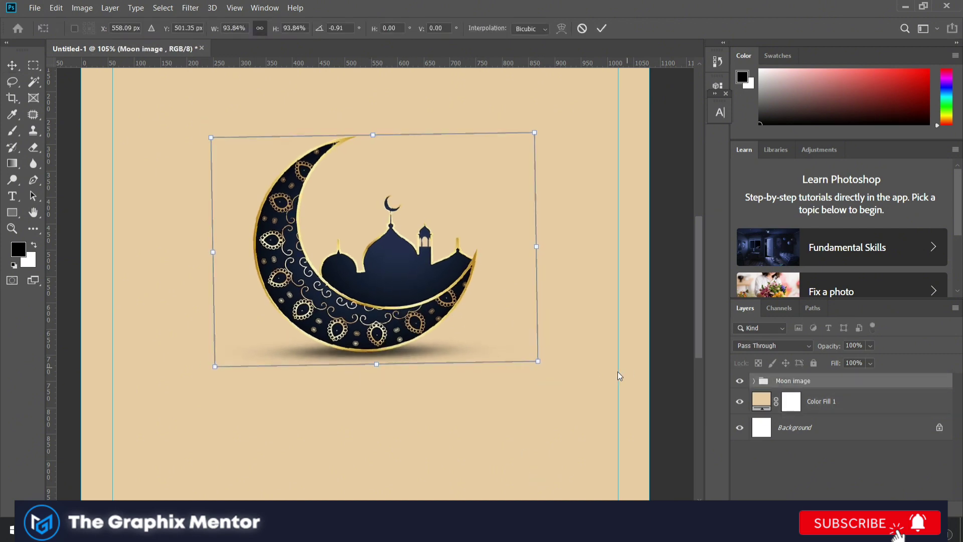
pyautogui.press('Return')
# Drag the paper texture image onto the canvas above the colour fill layer.
pyautogui.click(517, 441)
pyautogui.scroll(3, 517, 442)
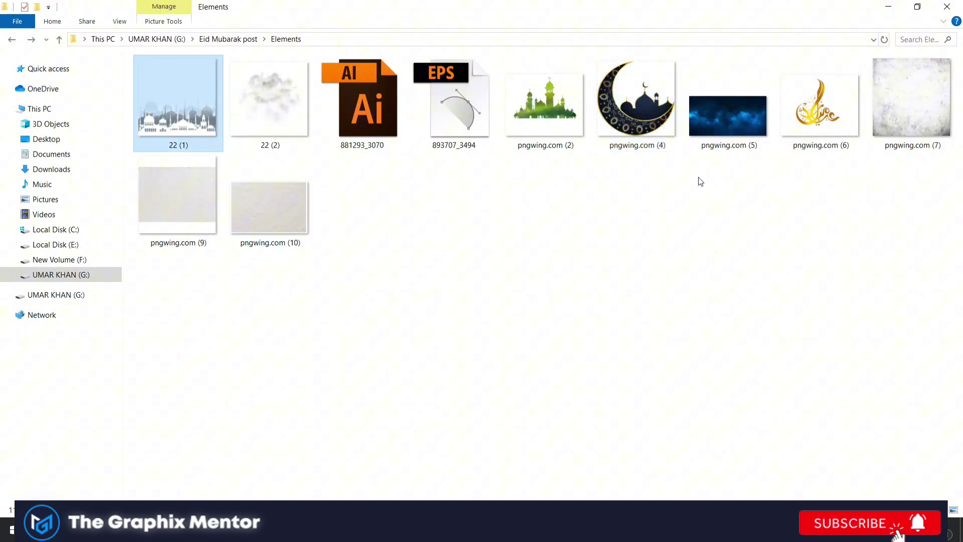
pyautogui.click(268, 203)
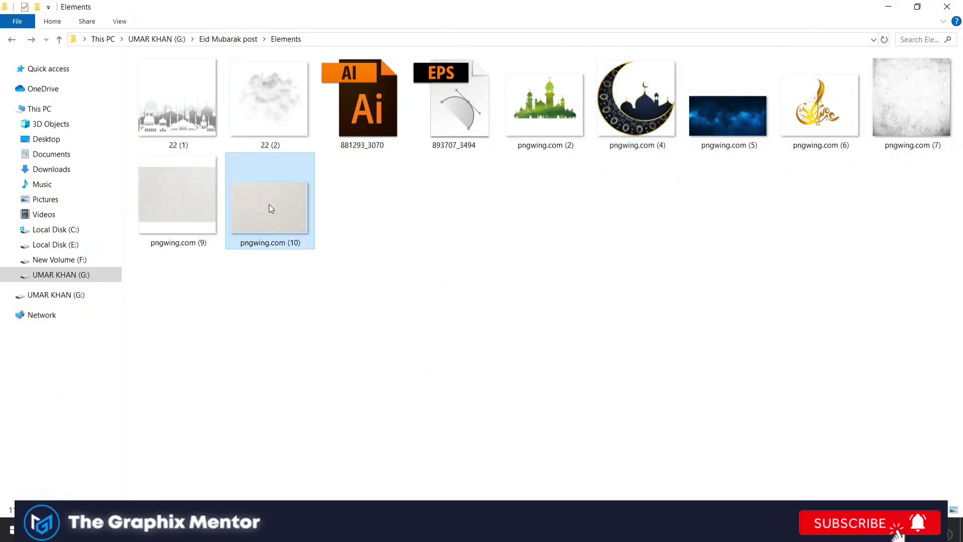
pyautogui.moveTo(204, 200); pyautogui.dragTo(410, 494)
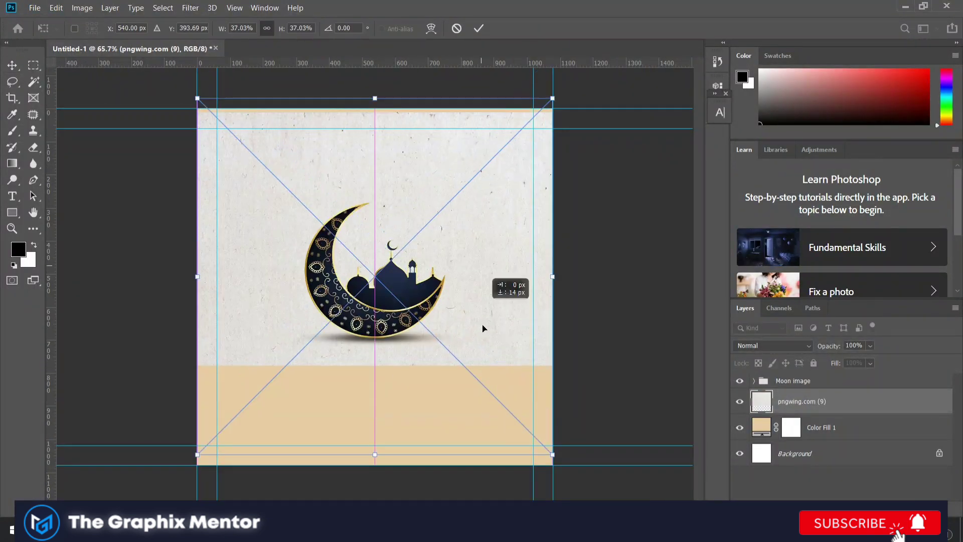
# Stretch the paper texture over the whole canvas and blend it with Multiply.
pyautogui.moveTo(482, 301); pyautogui.dragTo(480, 394)
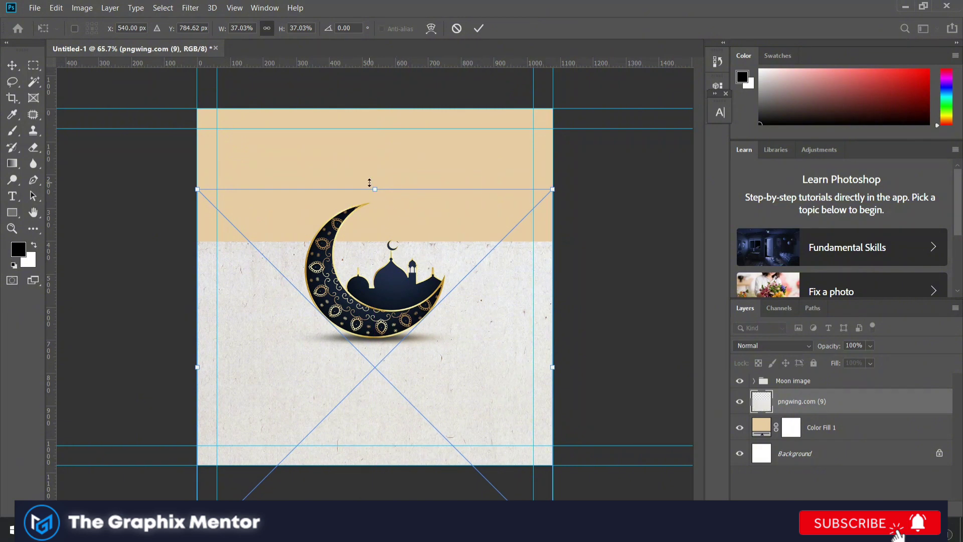
pyautogui.moveTo(369, 182); pyautogui.dragTo(386, 60)
pyautogui.hotkey('ctrl', '-')
pyautogui.moveTo(464, 247); pyautogui.dragTo(465, 266)
pyautogui.press('Return')
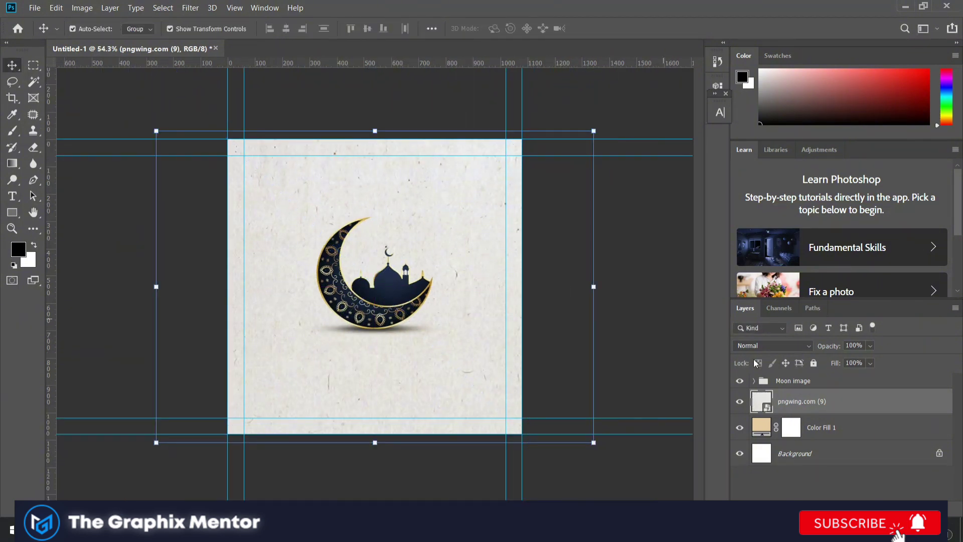
pyautogui.click(767, 346)
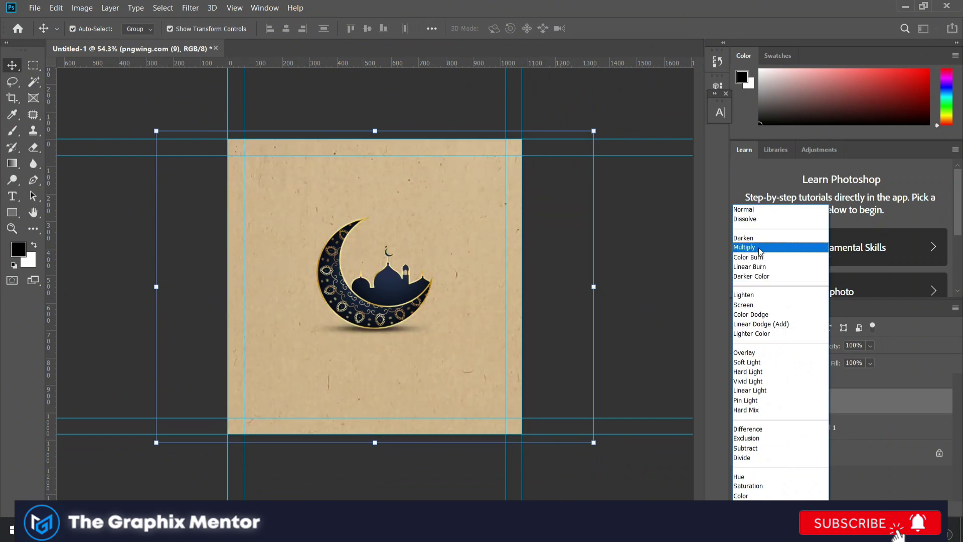
pyautogui.click(753, 248)
pyautogui.write('0')
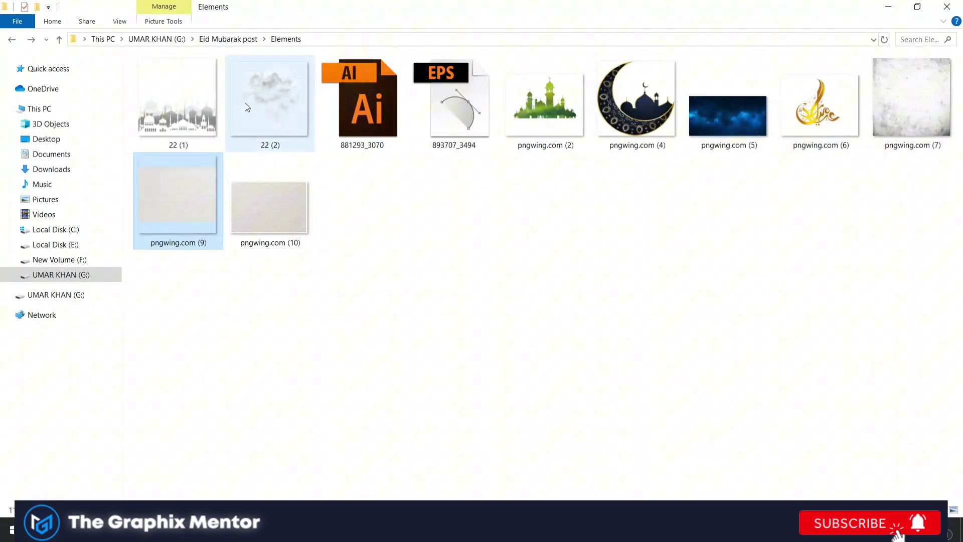
# Bring in a second paper texture, rotated and scaled to cover the canvas.
pyautogui.moveTo(269, 207); pyautogui.dragTo(500, 375)
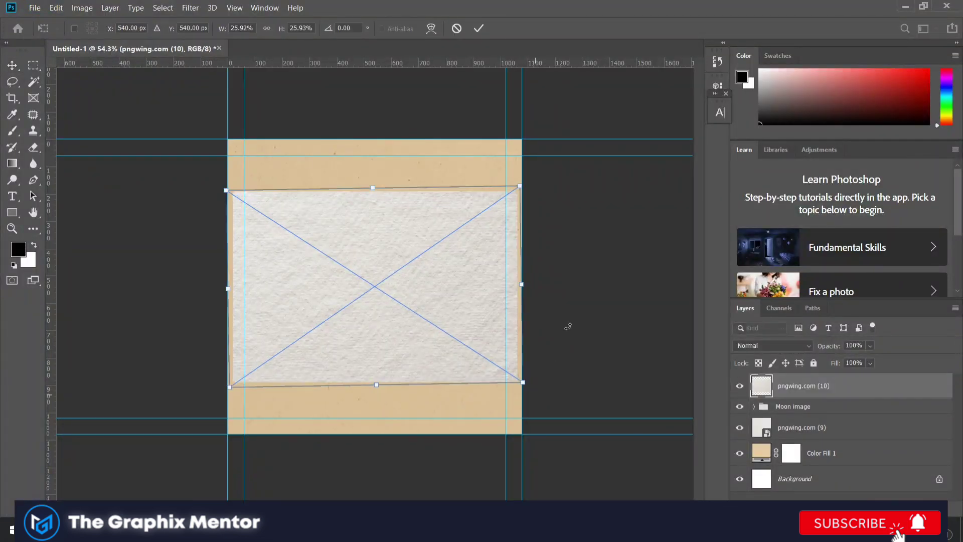
pyautogui.moveTo(565, 326)
pyautogui.mouseDown()
pyautogui.moveTo(501, 442)
pyautogui.moveTo(388, 310)
pyautogui.mouseUp()
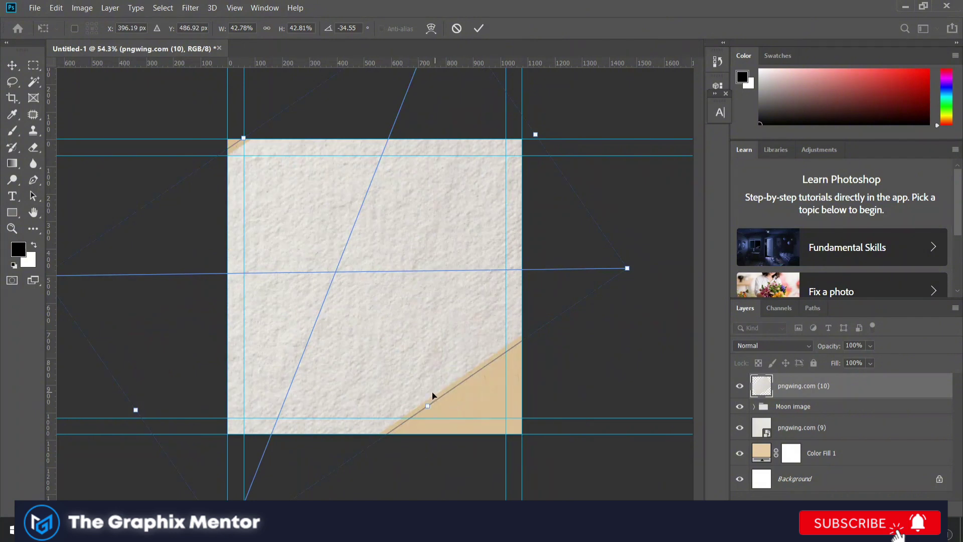
pyautogui.moveTo(427, 405); pyautogui.dragTo(478, 479)
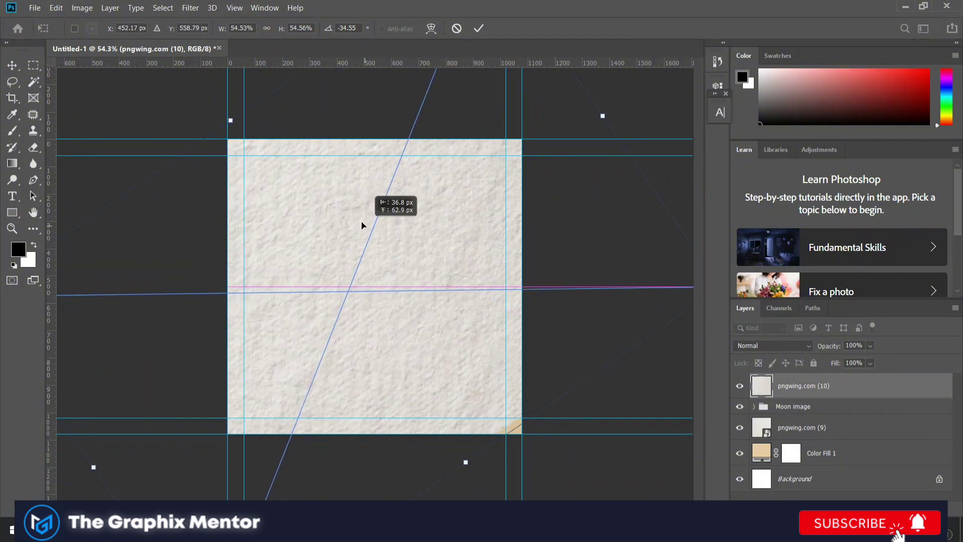
pyautogui.moveTo(420, 272); pyautogui.dragTo(362, 213)
pyautogui.moveTo(459, 455); pyautogui.dragTo(483, 470)
pyautogui.press('Return')
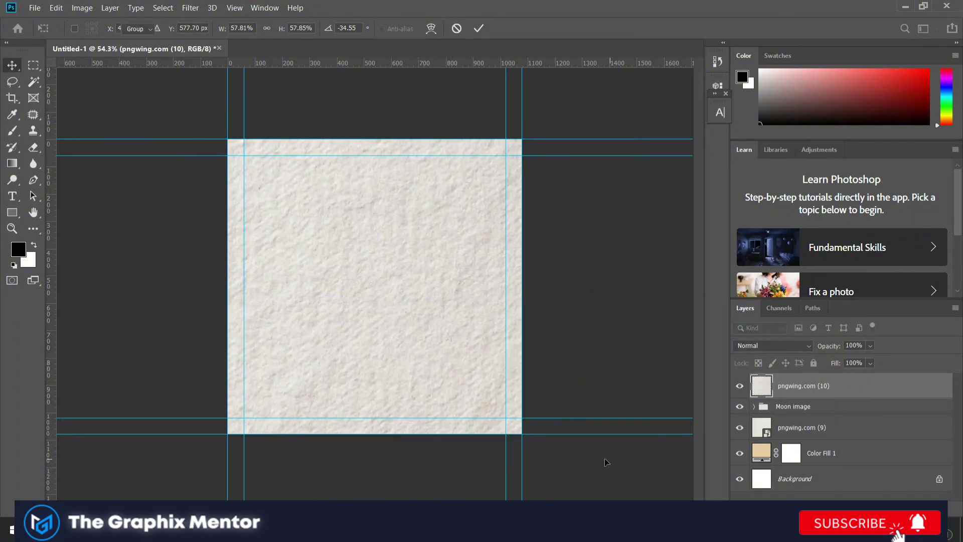
# Set the second texture's blend mode to Color Burn and fit the canvas in view.
pyautogui.write('50')
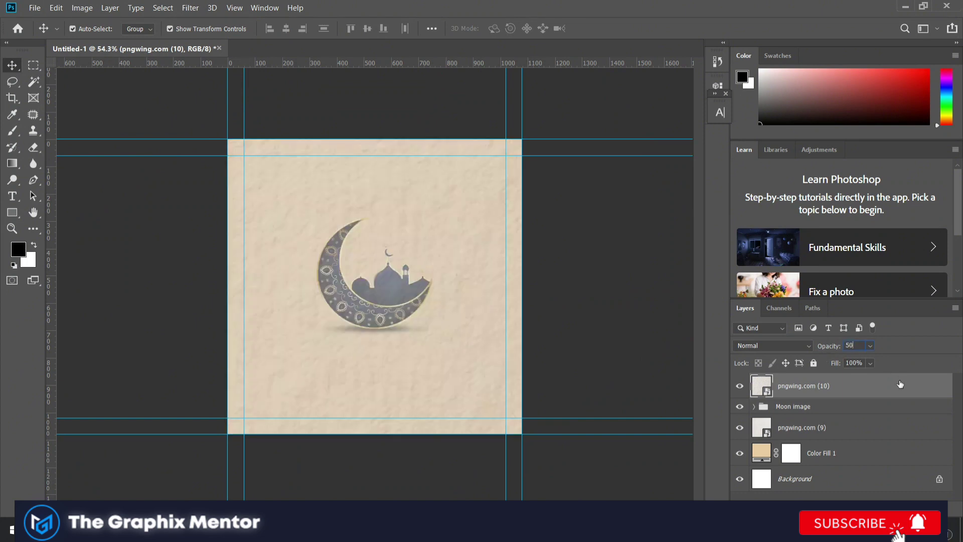
pyautogui.click(791, 347)
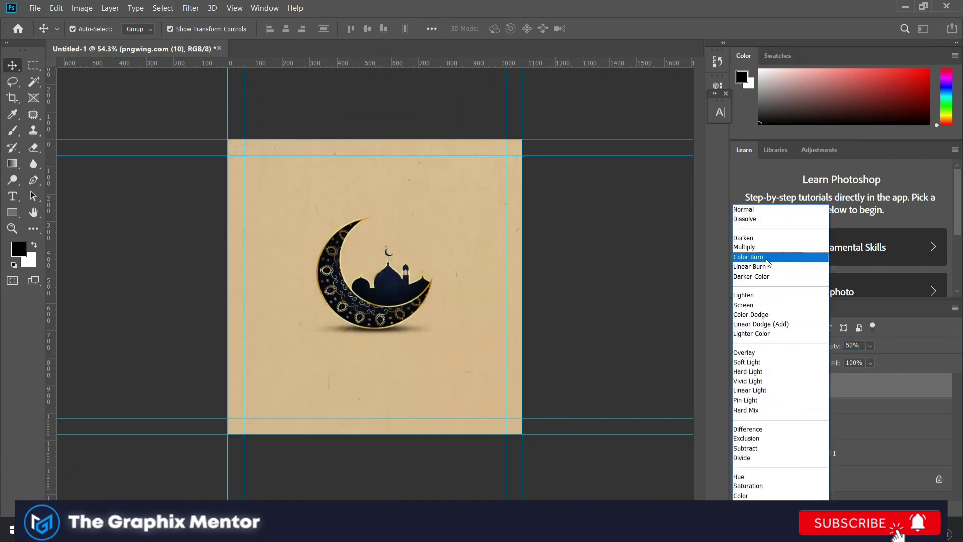
pyautogui.click(752, 257)
pyautogui.scroll(5, 464, 307)
pyautogui.hotkey('ctrl', '0')
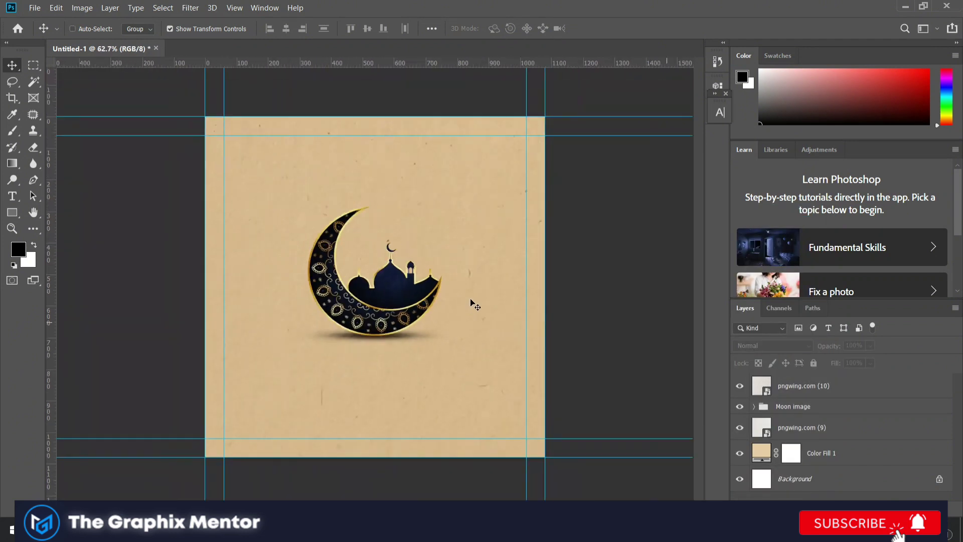
# Move pngwing.com (10) below pngwing.com (9) and set pngwing.com (9) to Darken.
pyautogui.click(825, 386)
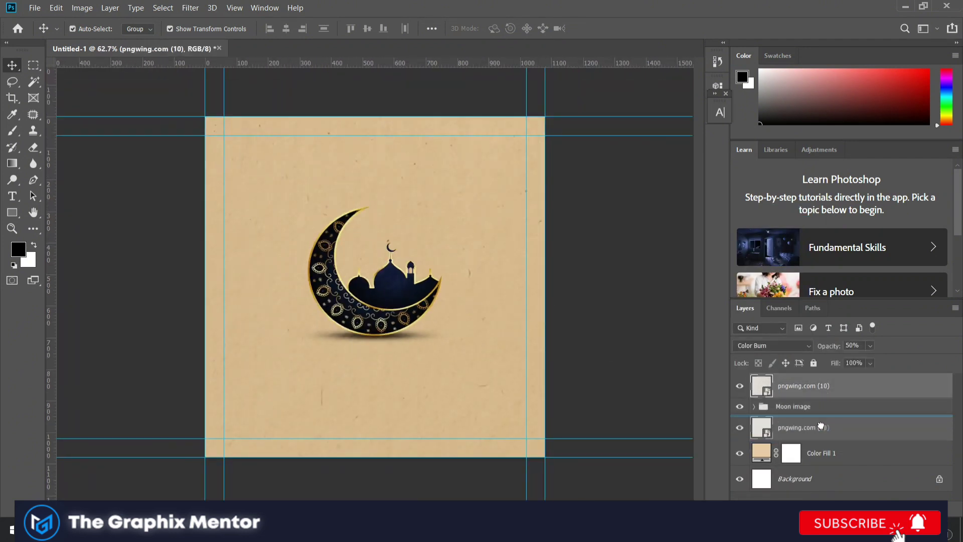
pyautogui.moveTo(825, 386); pyautogui.dragTo(824, 431)
pyautogui.click(792, 381)
pyautogui.click(501, 348)
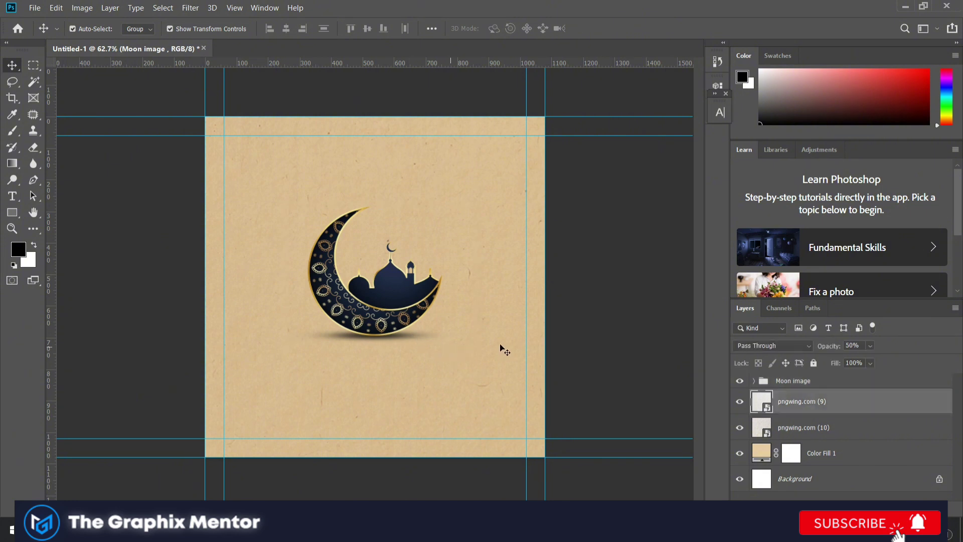
pyautogui.moveTo(840, 350); pyautogui.dragTo(842, 349)
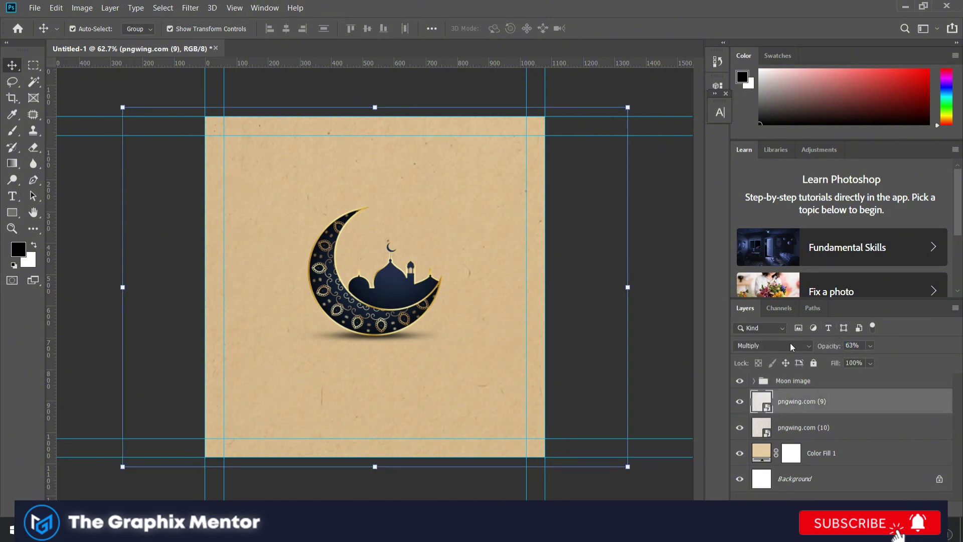
pyautogui.click(793, 346)
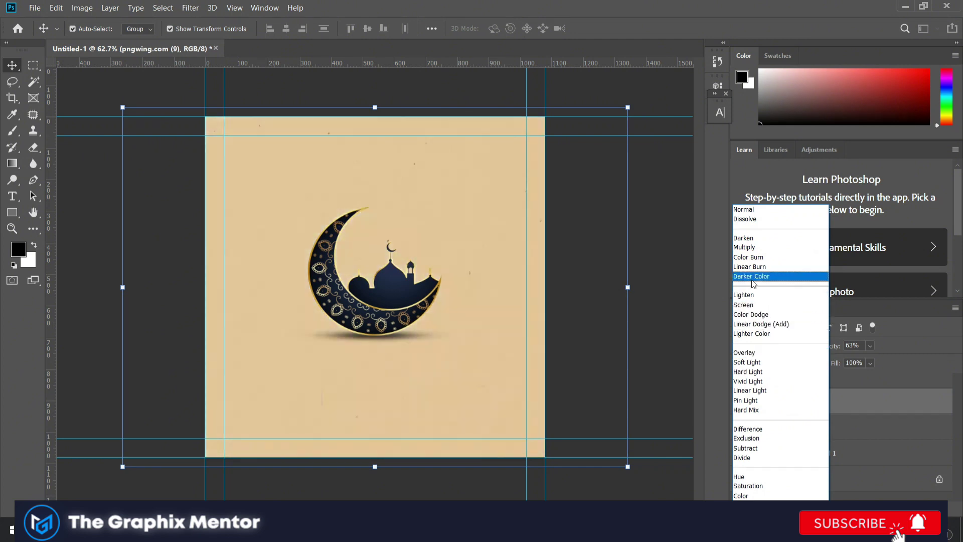
pyautogui.click(749, 239)
pyautogui.write('100')
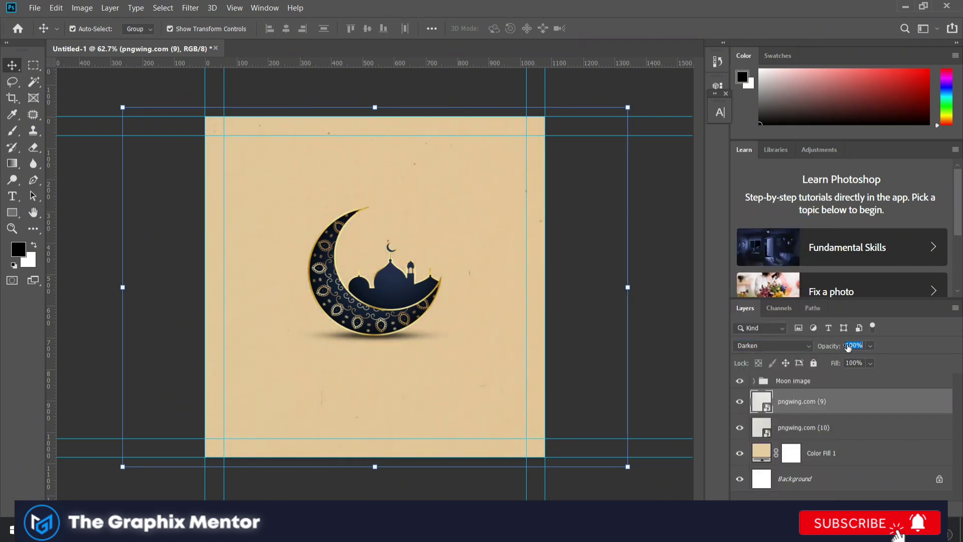
# Nudge the moon art slightly lower on the canvas.
pyautogui.hotkey('alt', '[')
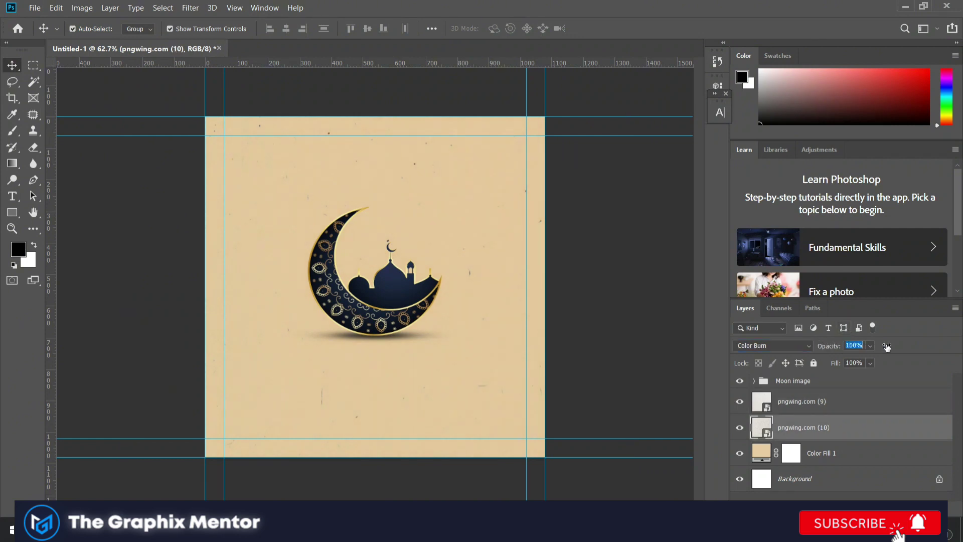
pyautogui.scroll(-3, 570, 323)
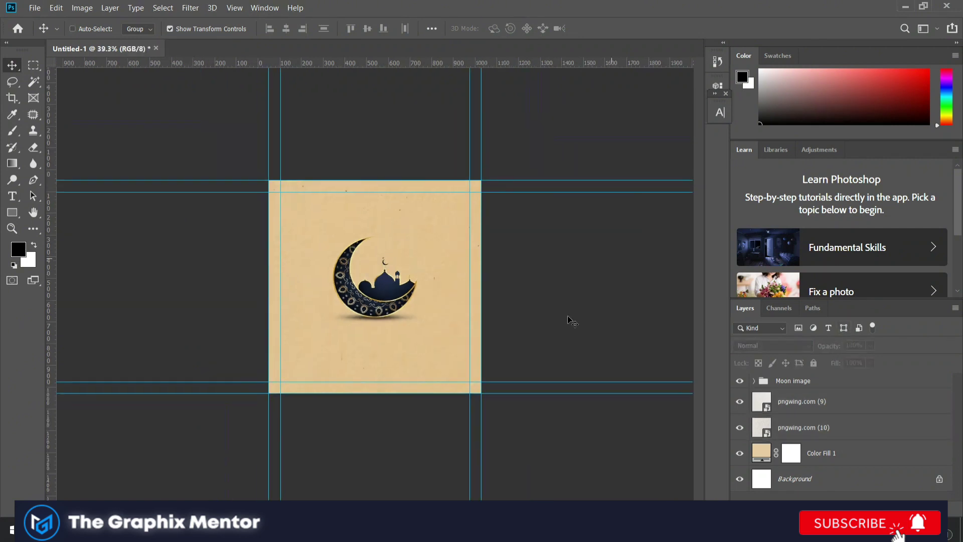
pyautogui.scroll(2, 375, 286)
pyautogui.moveTo(394, 294); pyautogui.dragTo(394, 313)
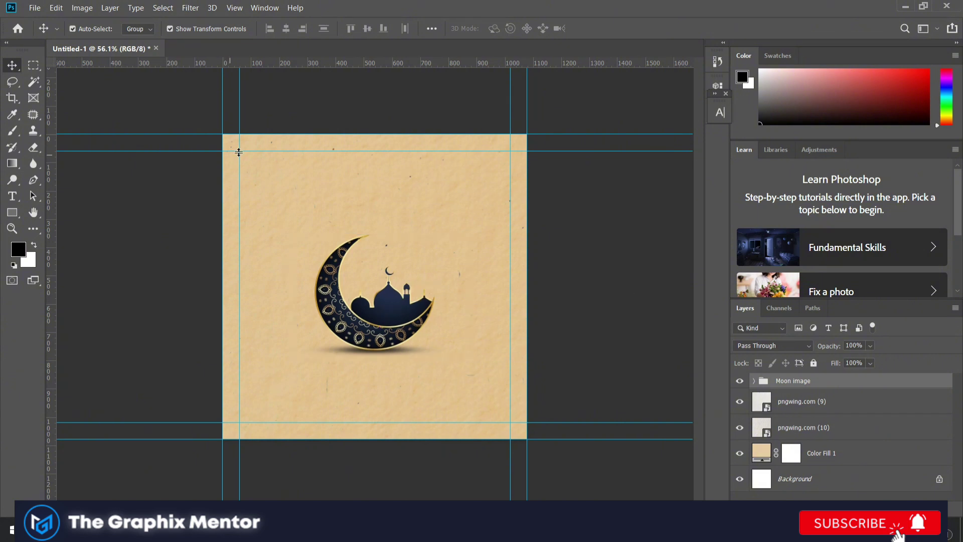
pyautogui.scroll(2, 219, 171)
# Type the title 'Happy Eid' near the top of the canvas.
pyautogui.click(286, 156)
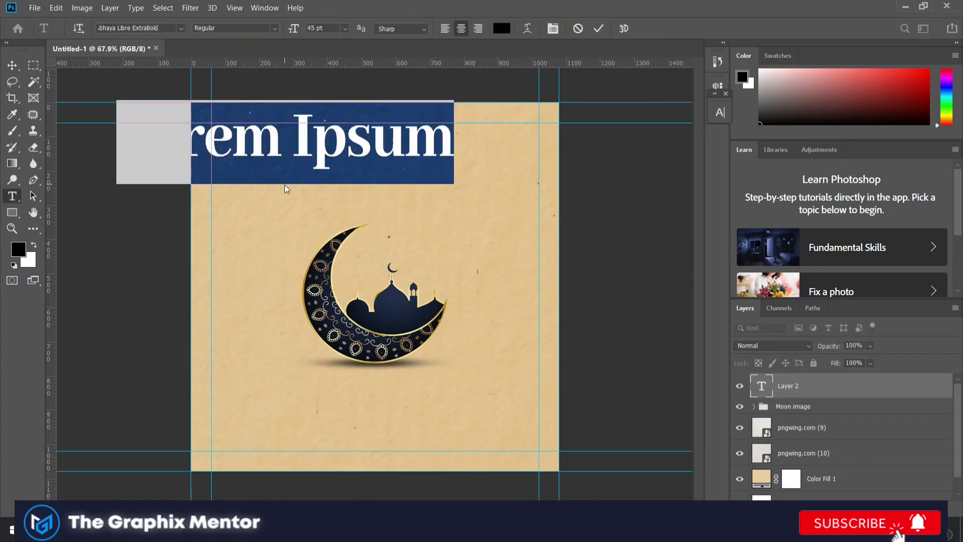
pyautogui.write('Eid')
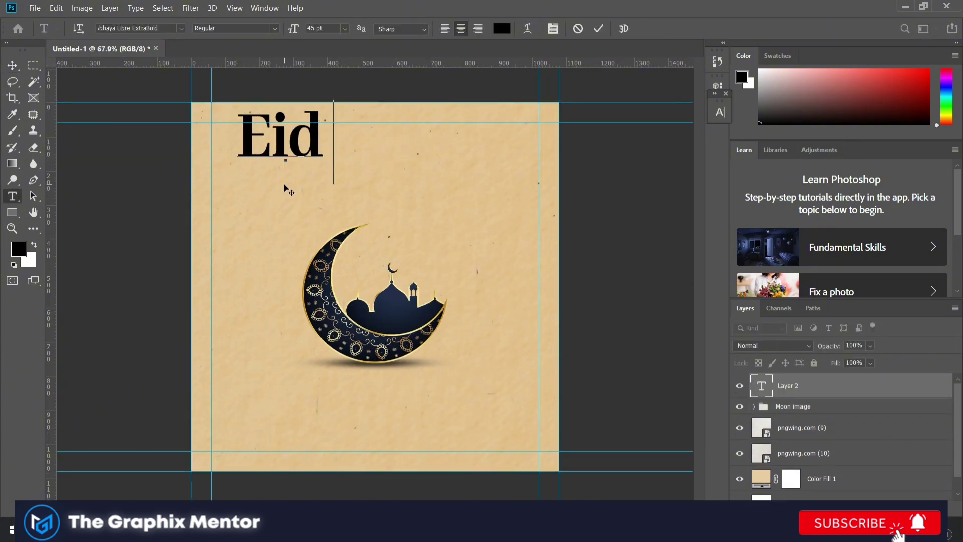
pyautogui.press('BackSpace')
pyautogui.press('BackSpace')
pyautogui.press('BackSpace')
pyautogui.write('Happ')
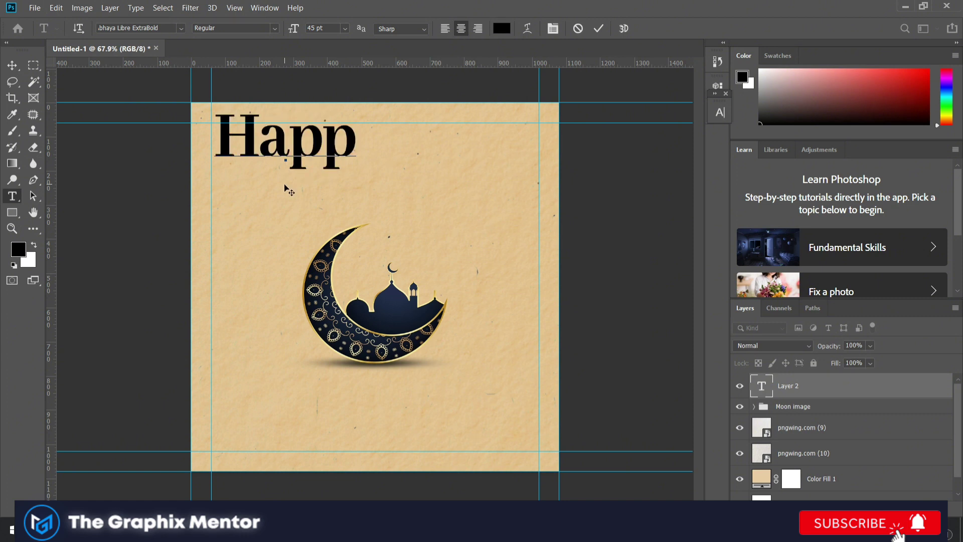
pyautogui.write('y Eid')
pyautogui.hotkey('ctrl', 'a')
pyautogui.hotkey('ctrl', 'Return')
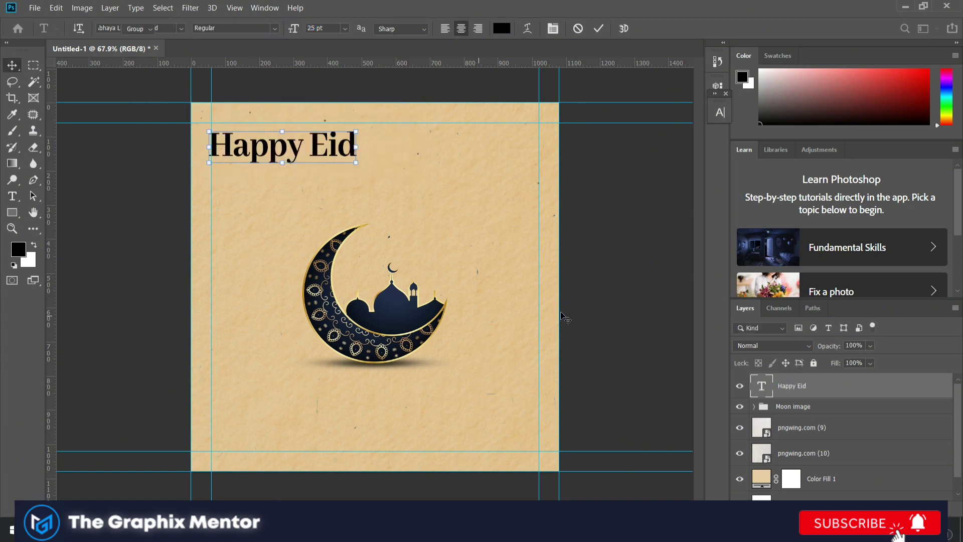
# Duplicate the title below it, retype it as 'Mubarak', and make a spare copy.
pyautogui.moveTo(281, 146)
pyautogui.mouseDown()
pyautogui.moveTo(366, 136)
pyautogui.moveTo(390, 183)
pyautogui.mouseUp()
pyautogui.doubleClick(390, 183)
pyautogui.write('عالشقشن')
pyautogui.hotkey('ctrl', 'a')
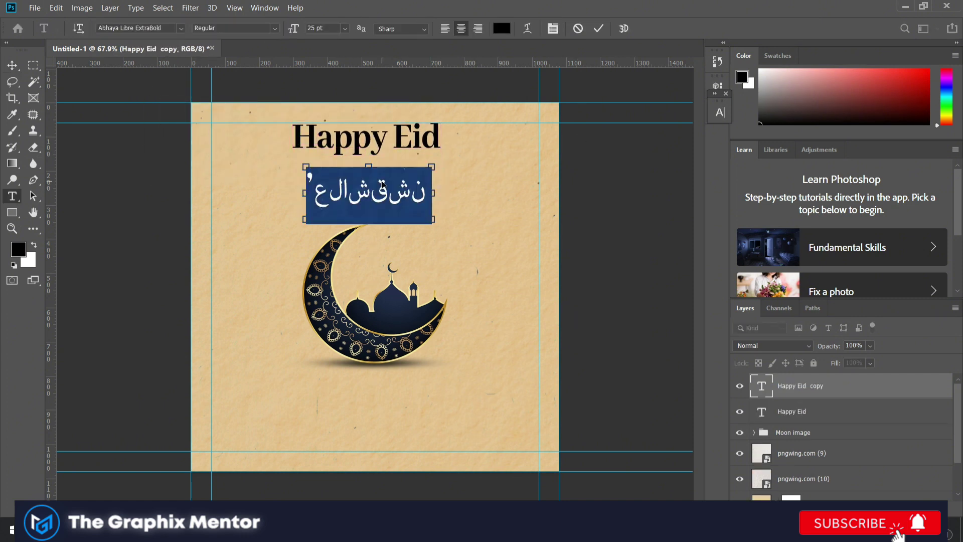
pyautogui.write('Mubarak')
pyautogui.hotkey('ctrl', 'Return')
pyautogui.press('v')
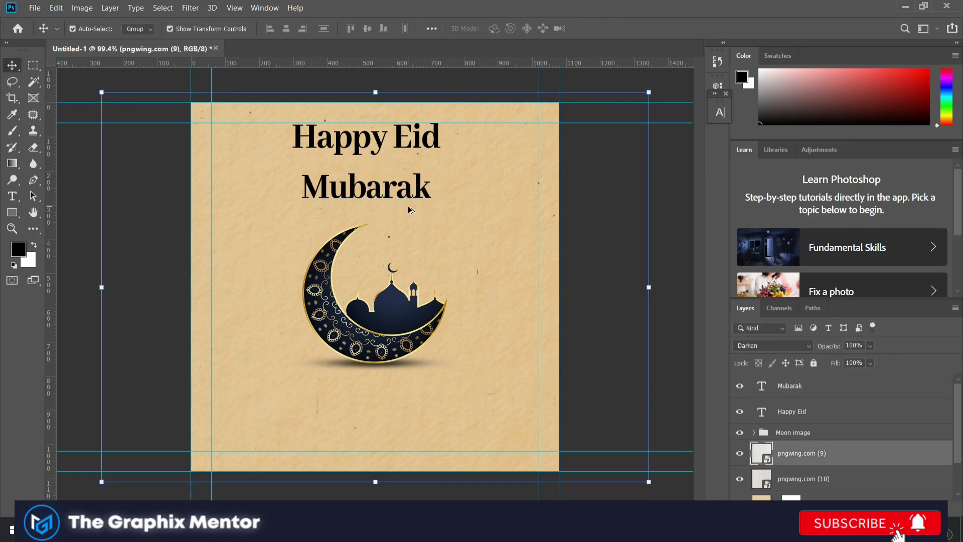
# Group the layers from pngwing.com (9) down to Background into one folder.
pyautogui.scroll(-2, 853, 452)
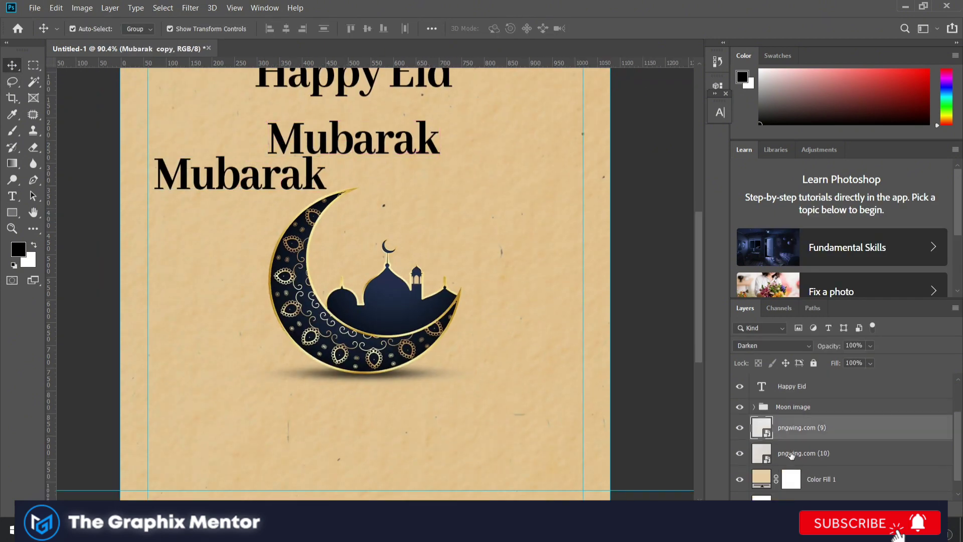
pyautogui.keyDown('shift'); pyautogui.click(949, 492); pyautogui.keyUp('shift')
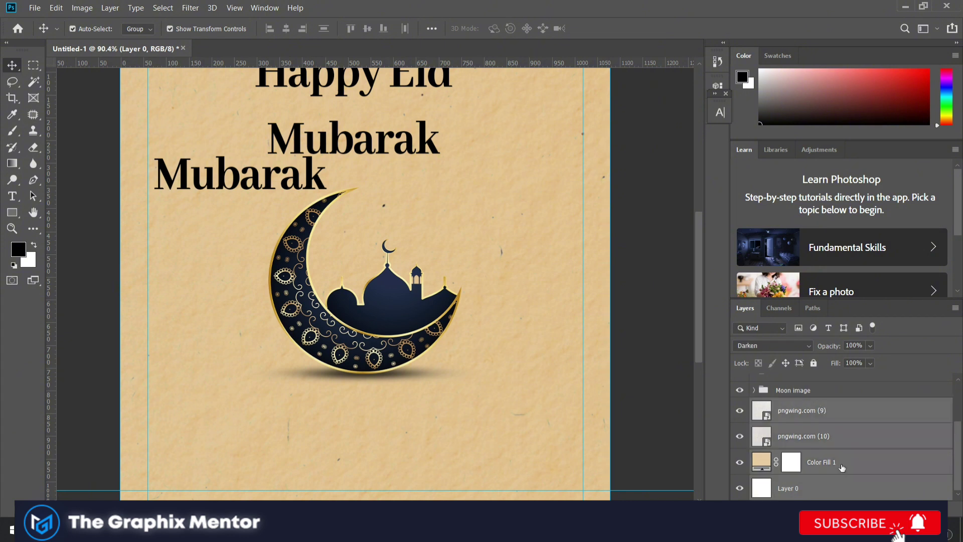
pyautogui.hotkey('ctrl', 'g')
pyautogui.write('BAckground')
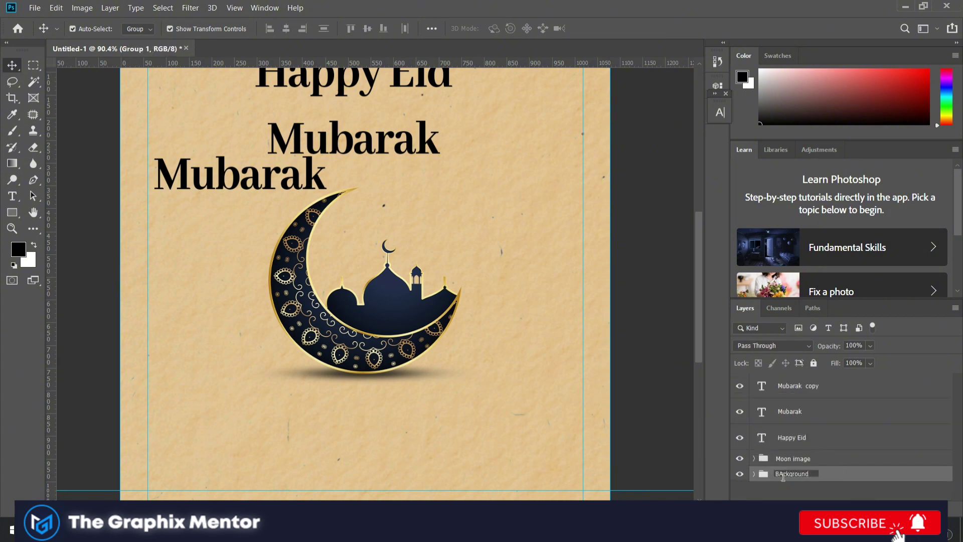
pyautogui.scroll(3, 513, 363)
pyautogui.click(299, 278)
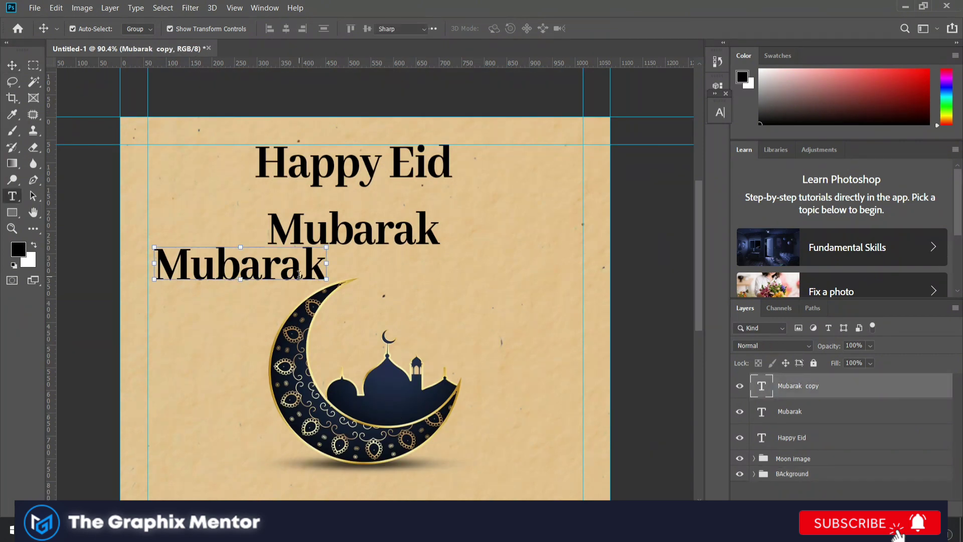
# Change the spare Mubarak copy's text to '2024'.
pyautogui.doubleClick(299, 275)
pyautogui.write('2024')
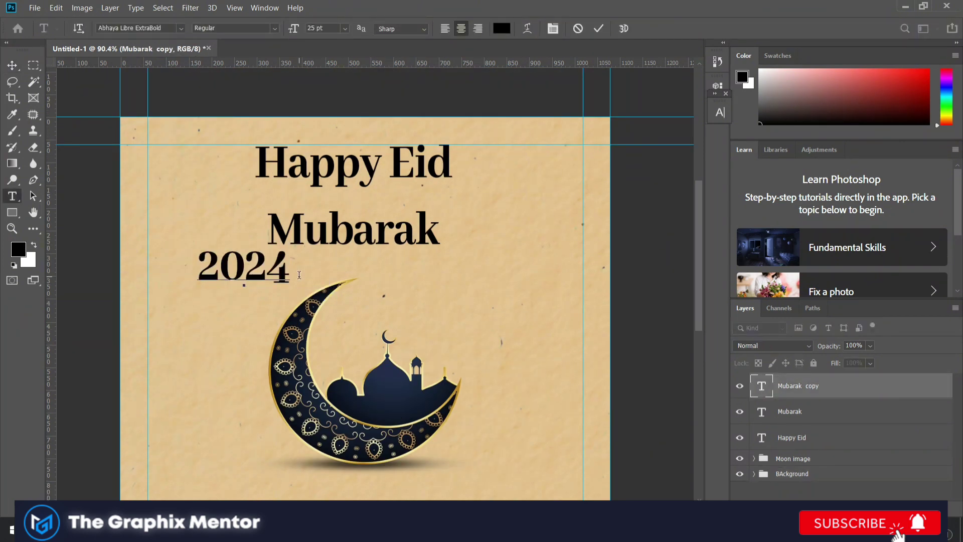
pyautogui.hotkey('ctrl', 'Return')
pyautogui.scroll(2, 350, 239)
# Enlarge 'Mubarak' and shrink 'Happy Eid' to sit just above it.
pyautogui.hotkey('ctrl', 't')
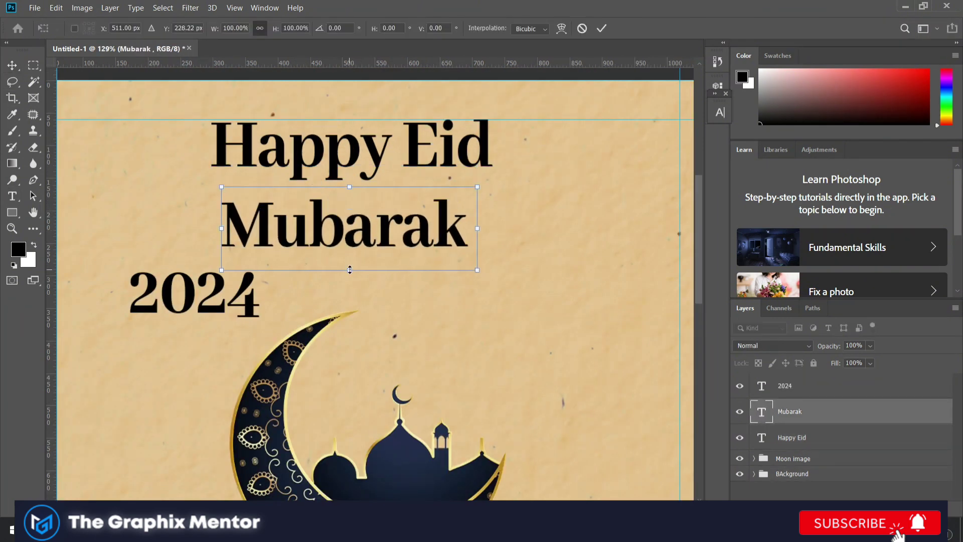
pyautogui.moveTo(466, 228); pyautogui.dragTo(503, 250)
pyautogui.press('Return')
pyautogui.click(791, 437)
pyautogui.hotkey('ctrl', 't')
pyautogui.moveTo(351, 122)
pyautogui.mouseDown()
pyautogui.moveTo(351, 154)
pyautogui.moveTo(396, 178)
pyautogui.mouseUp()
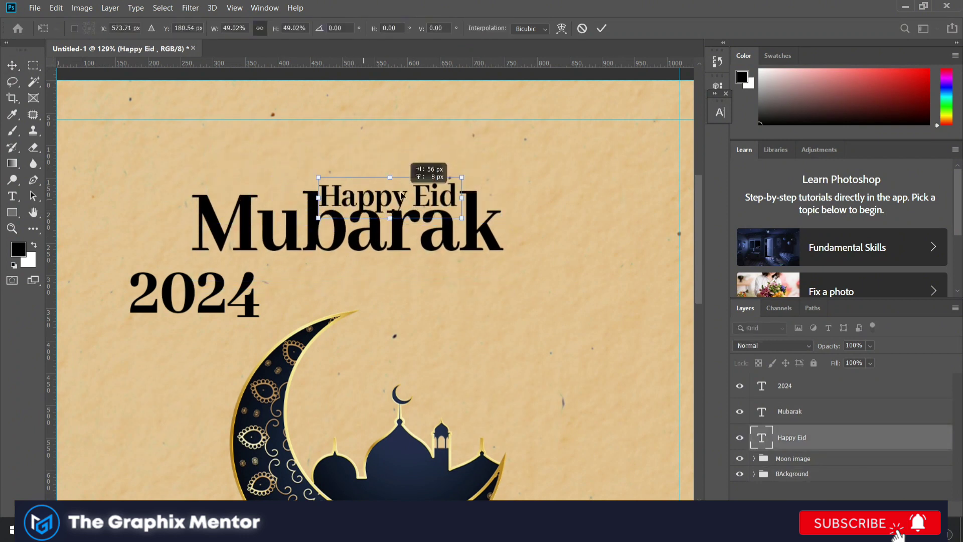
pyautogui.scroll(2, 386, 216)
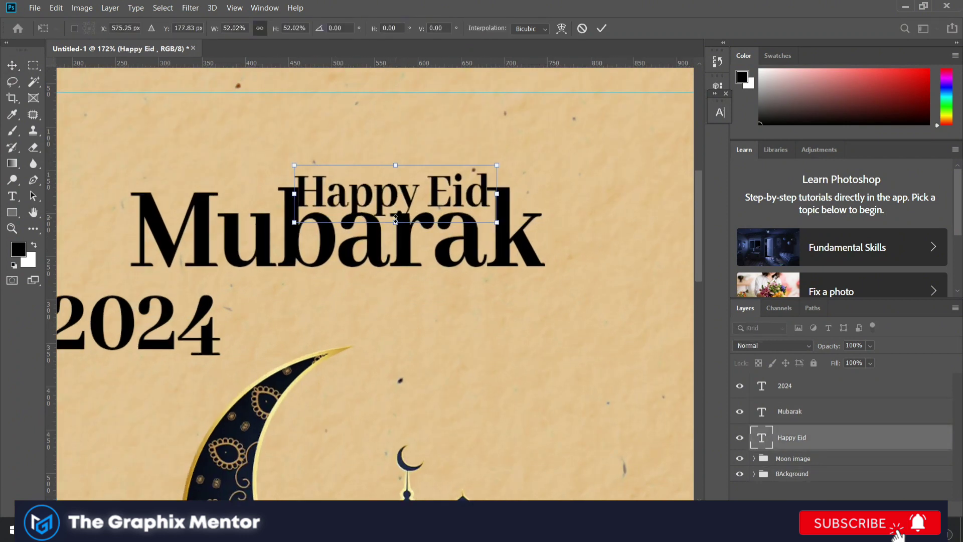
pyautogui.moveTo(386, 217); pyautogui.dragTo(387, 214)
pyautogui.press('Return')
# Colour 'Mubarak' deep brown and change the font of '2024'.
pyautogui.click(790, 412)
pyautogui.click(719, 115)
pyautogui.click(686, 182)
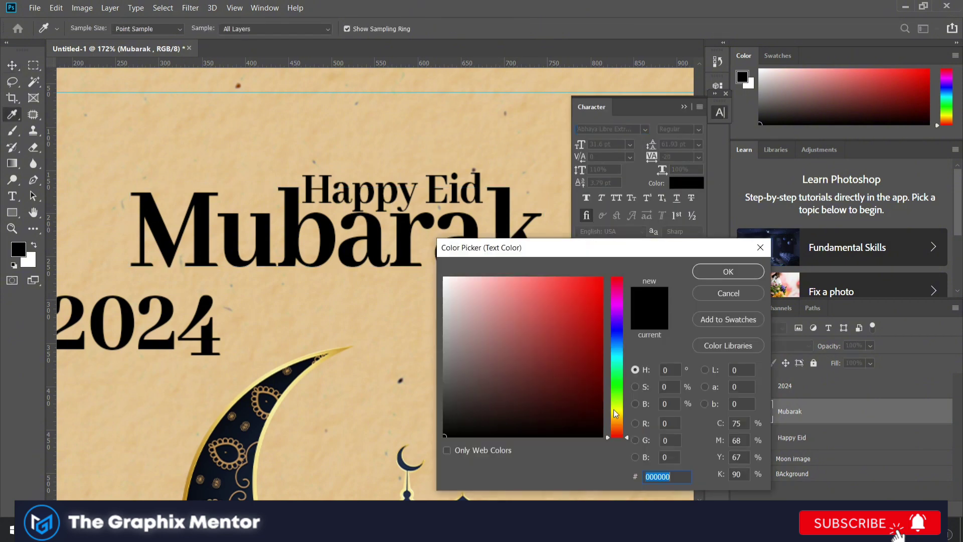
pyautogui.moveTo(616, 432); pyautogui.dragTo(616, 429)
pyautogui.moveTo(596, 370); pyautogui.dragTo(605, 377)
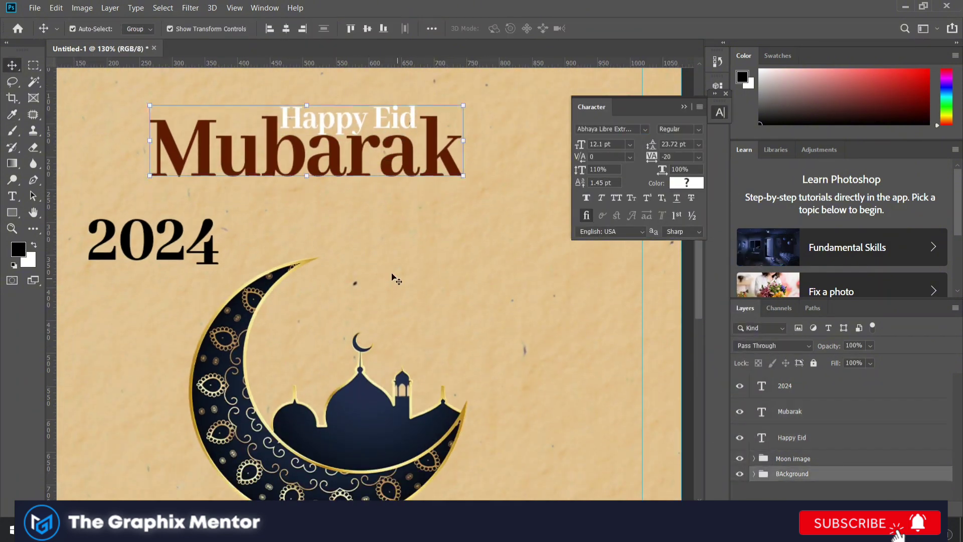
pyautogui.click(715, 273)
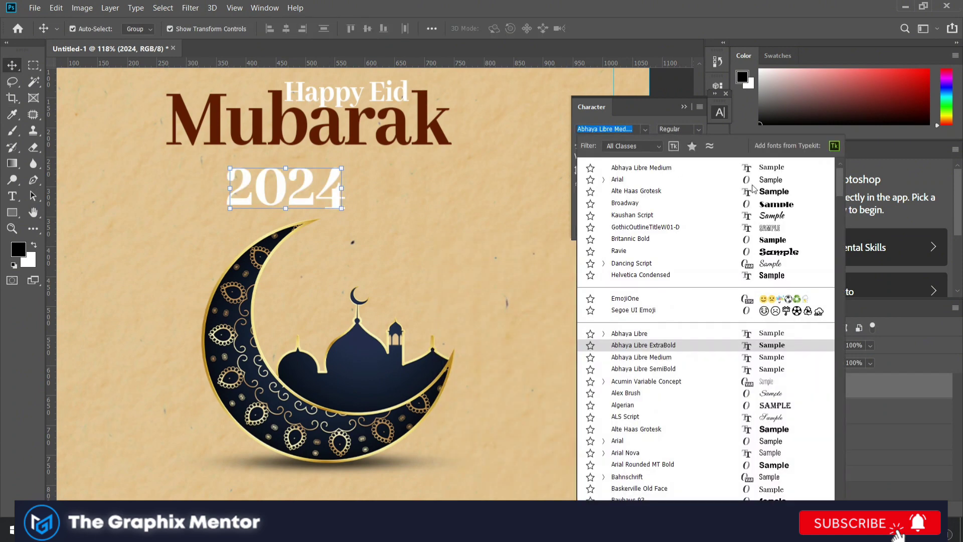
# Enlarge '2024' and place it under 'Mubarak'.
pyautogui.hotkey('ctrl', 't')
pyautogui.moveTo(353, 144); pyautogui.dragTo(388, 186)
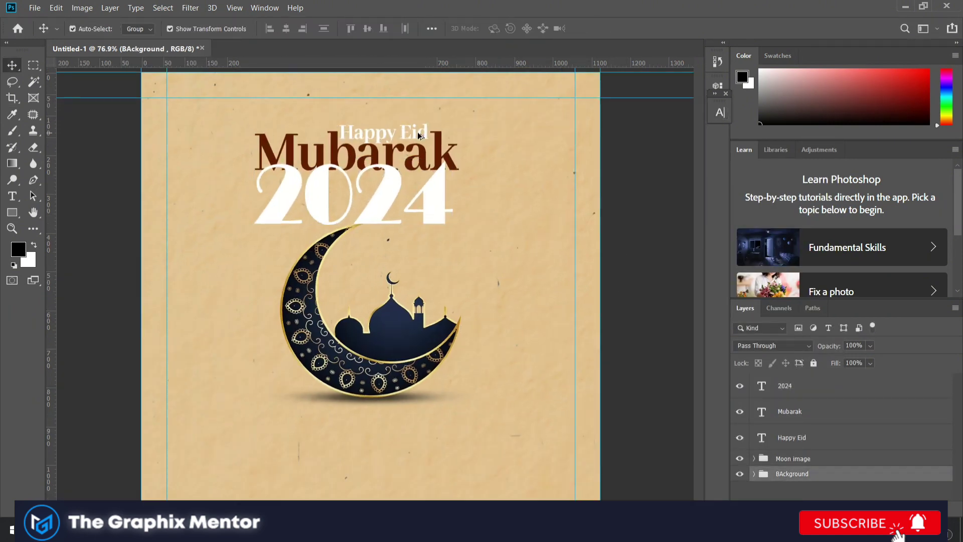
pyautogui.hotkey('ctrl', 't')
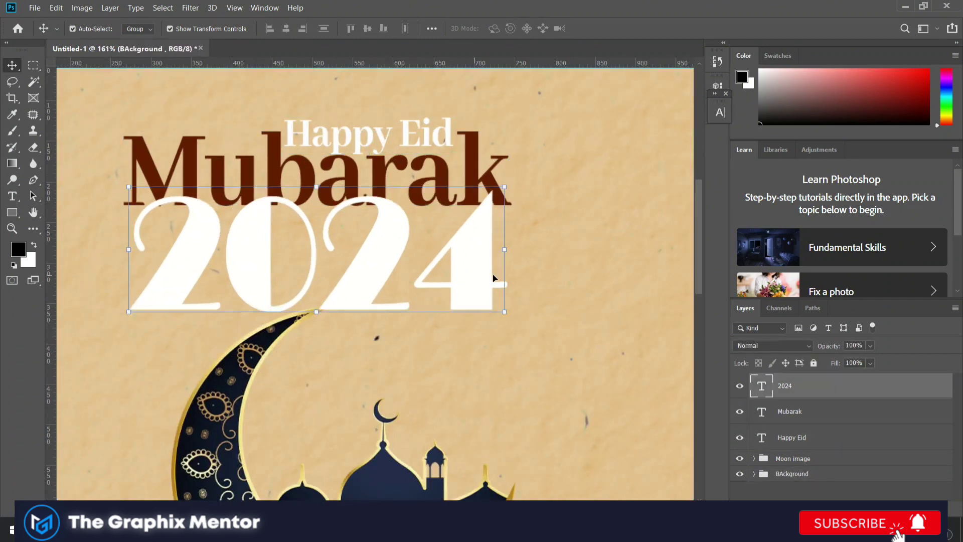
pyautogui.moveTo(133, 266); pyautogui.dragTo(123, 266)
pyautogui.click(512, 401)
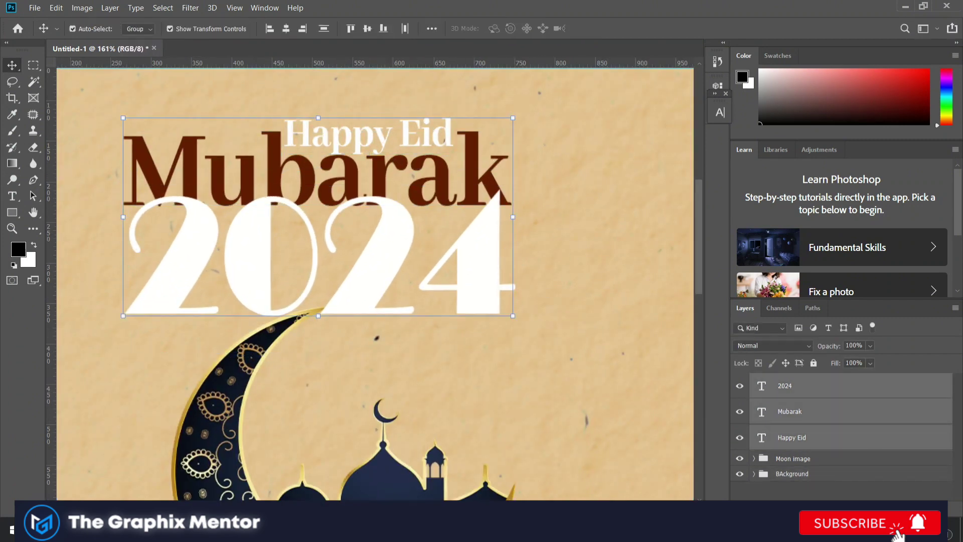
# Group the three title text layers as 'Happy Eid Mubarak'.
pyautogui.hotkey('ctrl', 'g')
pyautogui.doubleClick(785, 380)
pyautogui.write('Happy Eid Mubarak')
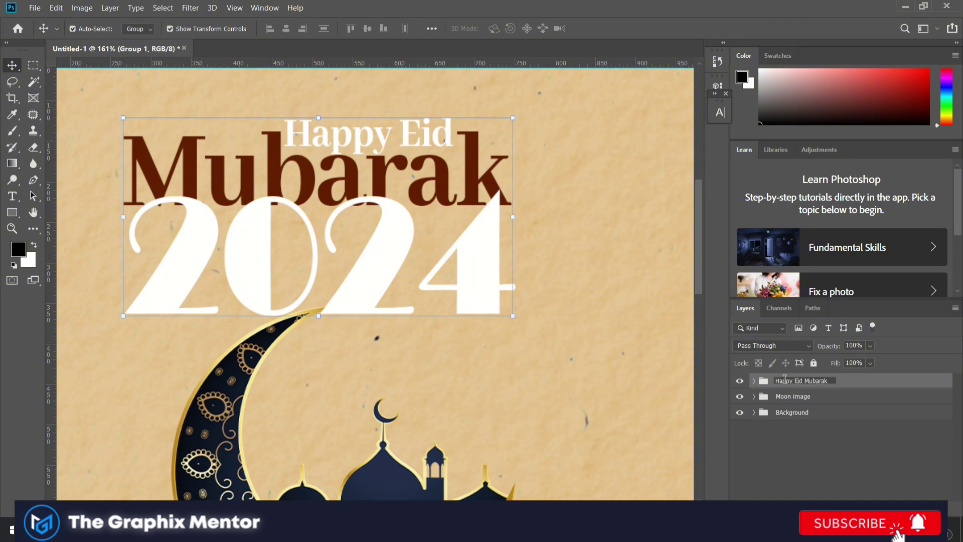
pyautogui.press('Return')
pyautogui.scroll(-1, 412, 232)
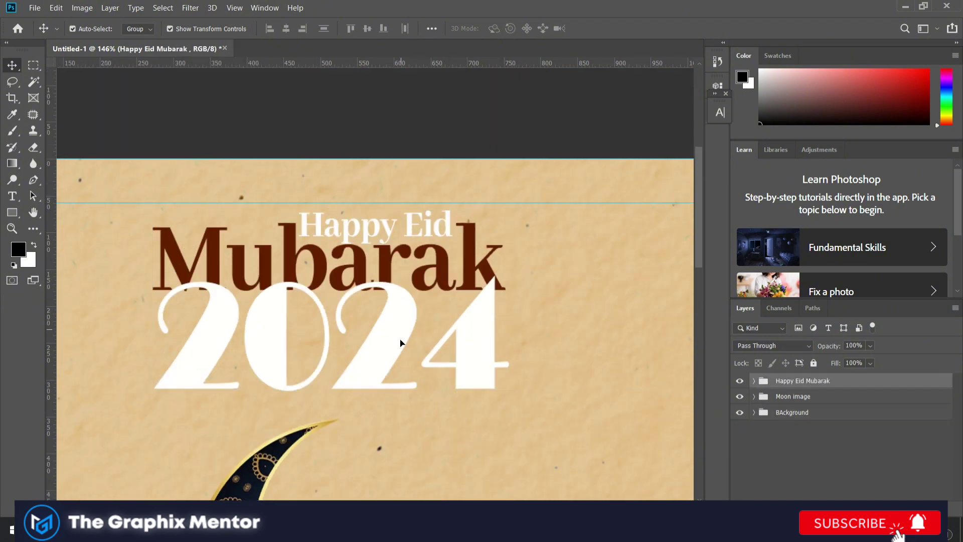
pyautogui.scroll(2, 400, 340)
pyautogui.scroll(-1, 617, 351)
pyautogui.scroll(-1, 392, 280)
# Scale the 'Happy Eid Mubarak' group up slightly and raise it.
pyautogui.hotkey('ctrl', 't')
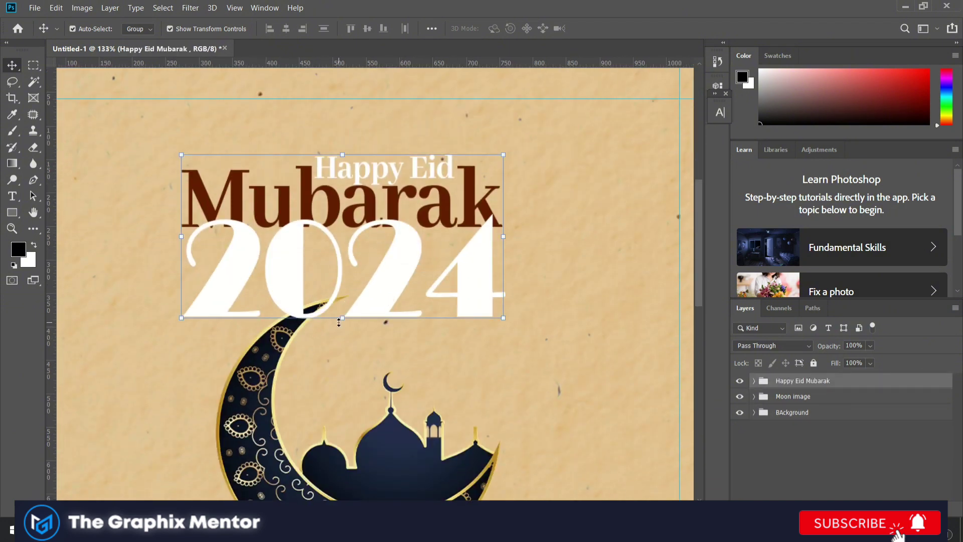
pyautogui.moveTo(337, 318); pyautogui.dragTo(339, 346)
pyautogui.hotkey('ctrl', '0')
pyautogui.moveTo(364, 236); pyautogui.dragTo(364, 232)
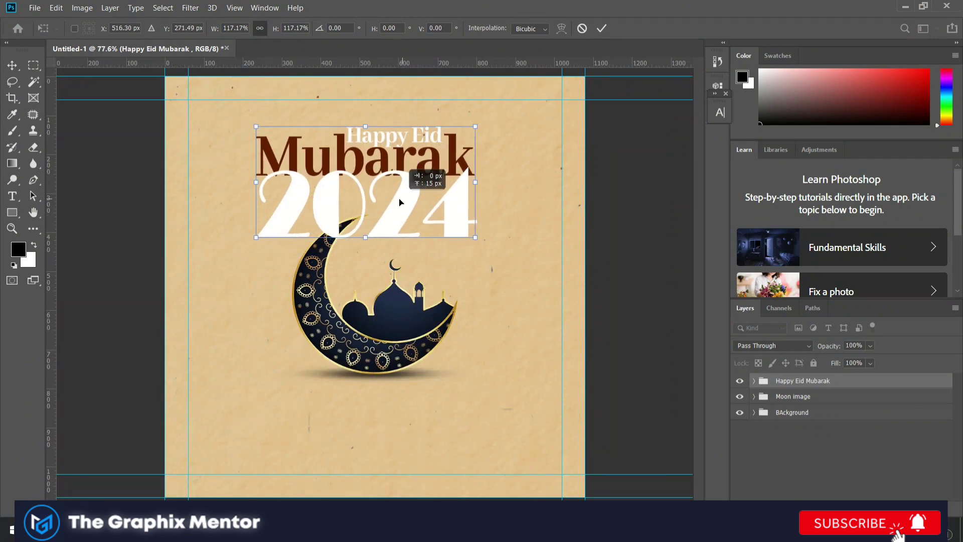
pyautogui.press('Return')
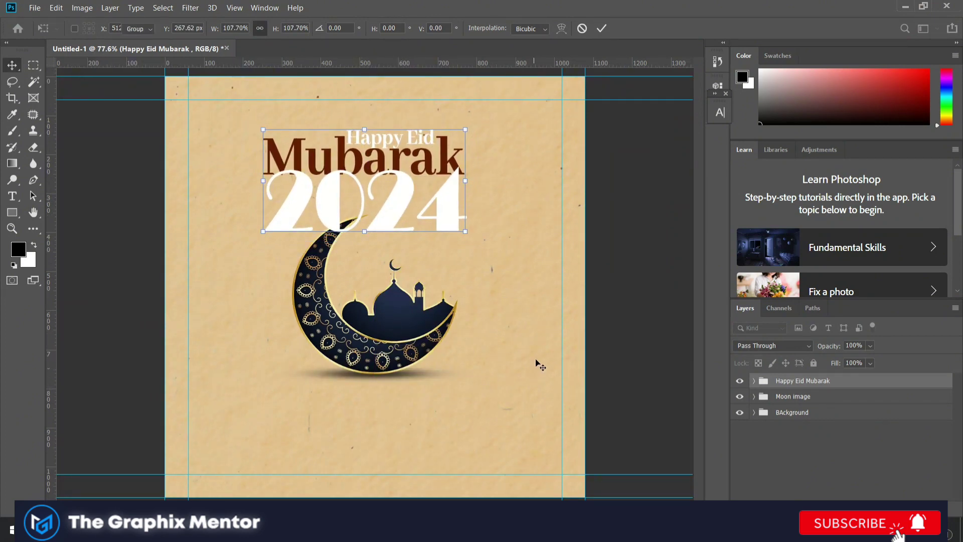
pyautogui.click(537, 361)
pyautogui.scroll(6, 359, 211)
pyautogui.scroll(3, 359, 212)
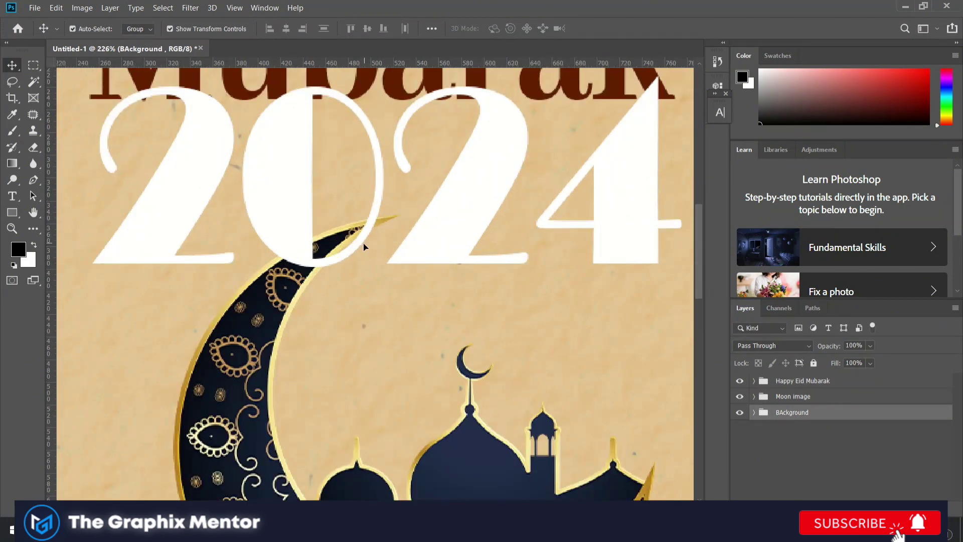
pyautogui.scroll(3, 364, 236)
# Rasterize the 2024 type layer inside the Happy Eid Mubarak group.
pyautogui.click(364, 231)
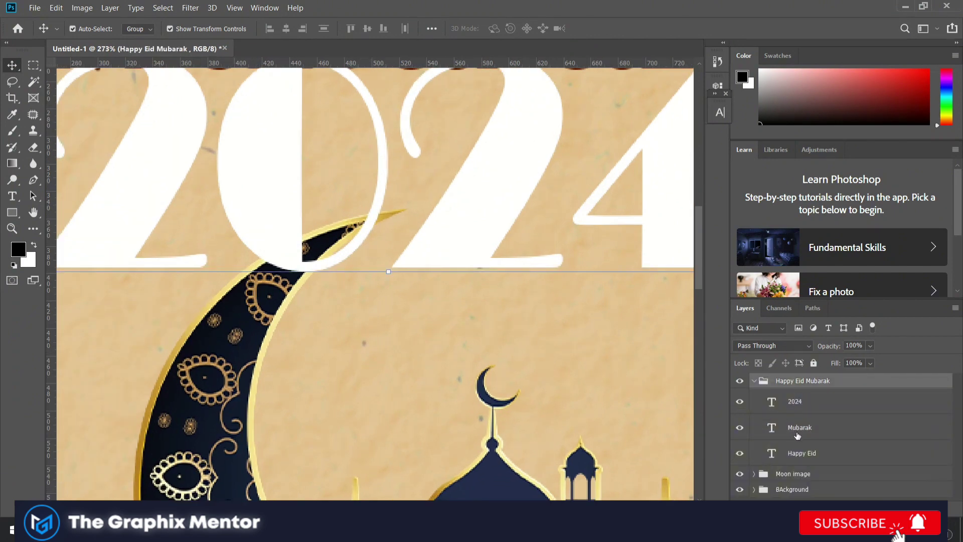
pyautogui.click(797, 435)
pyautogui.click(791, 407)
pyautogui.rightClick(791, 406)
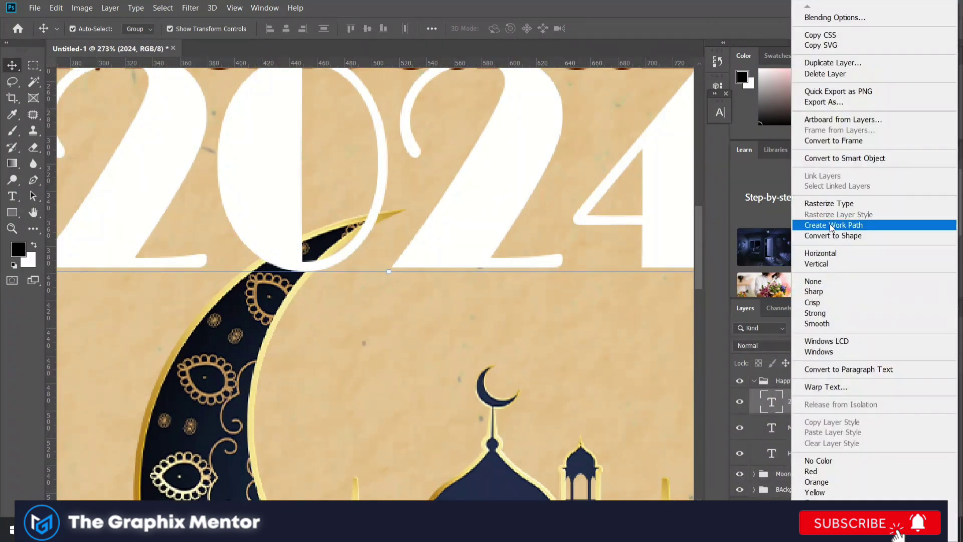
pyautogui.click(830, 203)
# Use a smaller Eraser on the 2024 digits where the moon tip overlaps, undoing a misplaced stroke.
pyautogui.press('e')
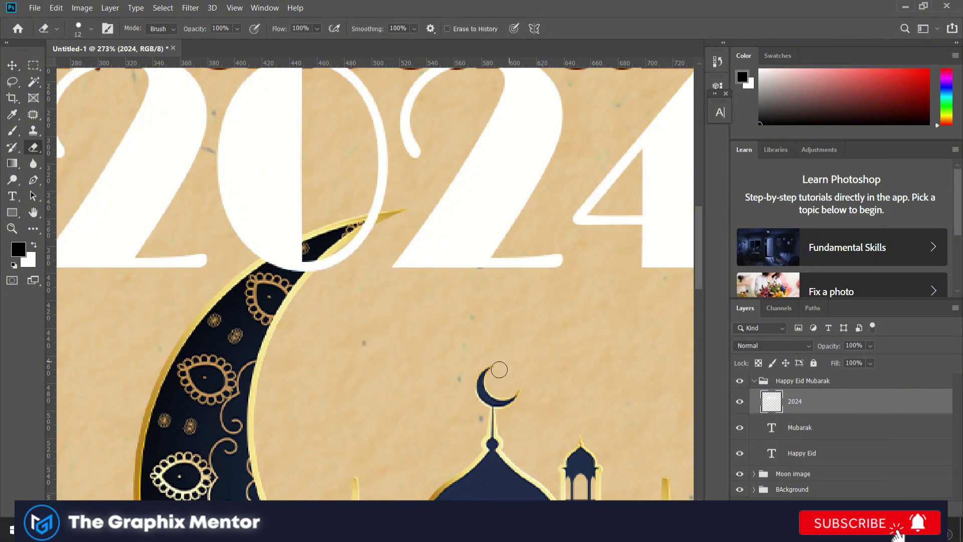
pyautogui.scroll(2, 370, 225)
pyautogui.scroll(2, 371, 225)
pyautogui.scroll(2, 379, 221)
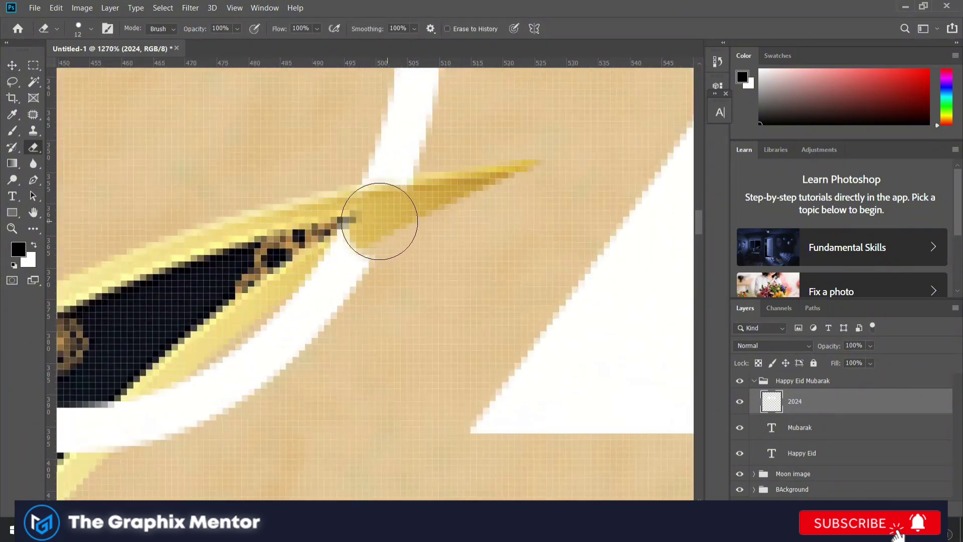
pyautogui.scroll(2, 355, 232)
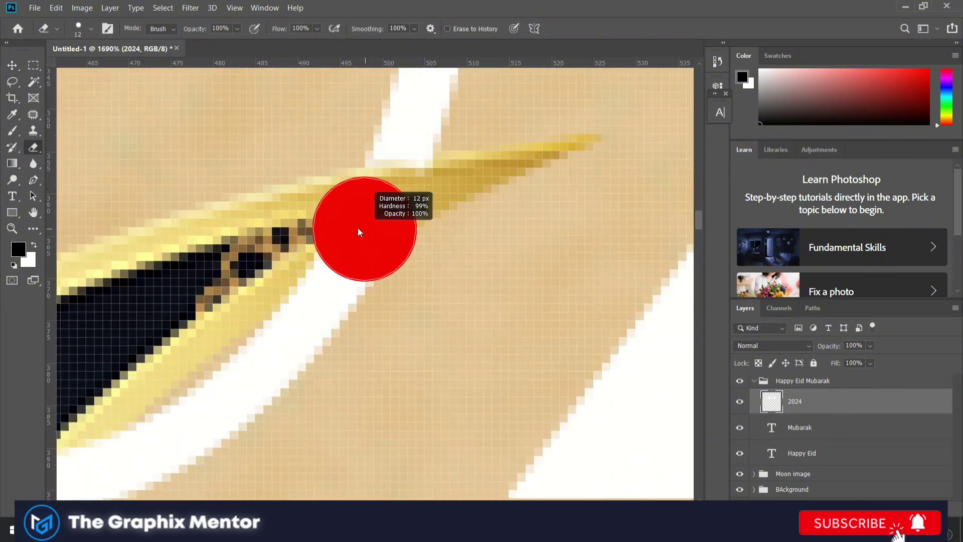
pyautogui.moveTo(359, 232)
pyautogui.mouseDown()
pyautogui.moveTo(349, 232)
pyautogui.moveTo(387, 199)
pyautogui.mouseUp()
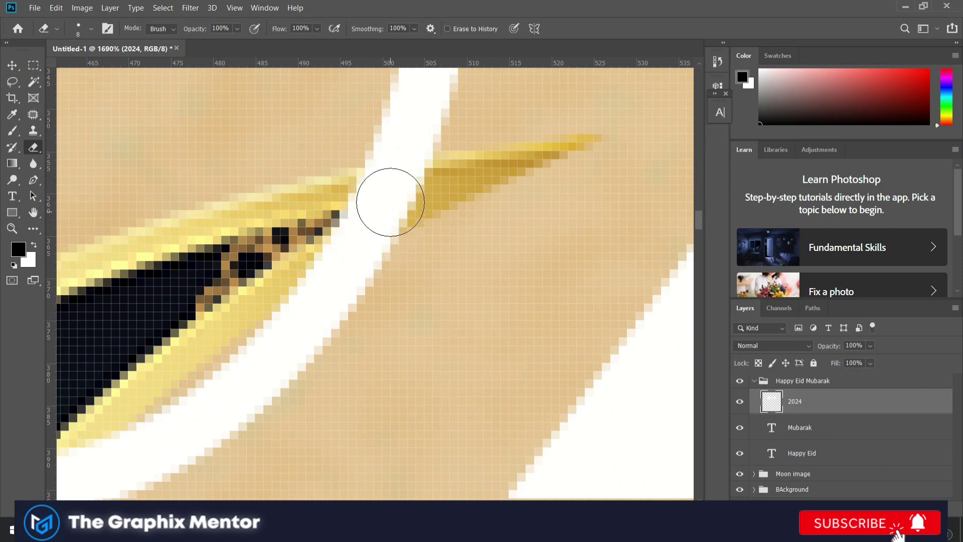
pyautogui.hotkey('ctrl', 'z')
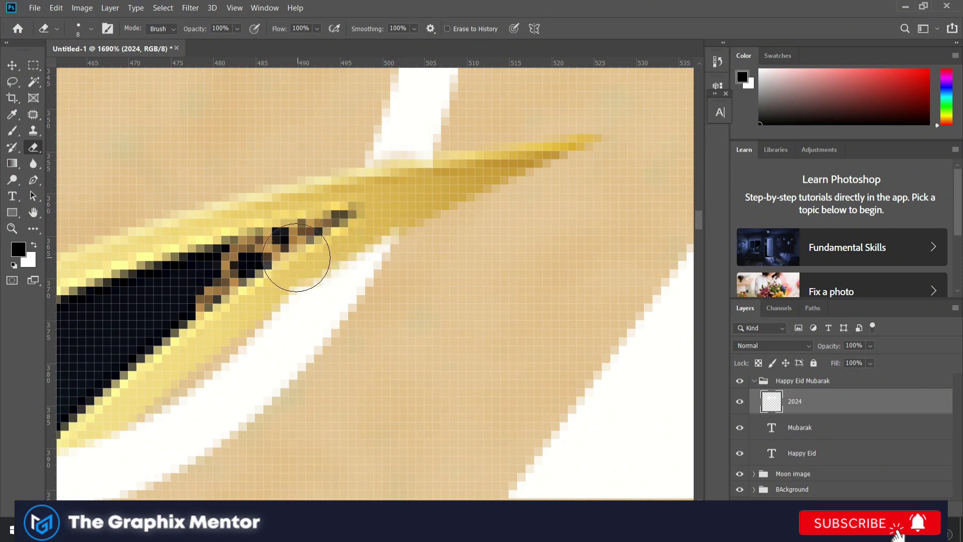
pyautogui.scroll(-5, 348, 216)
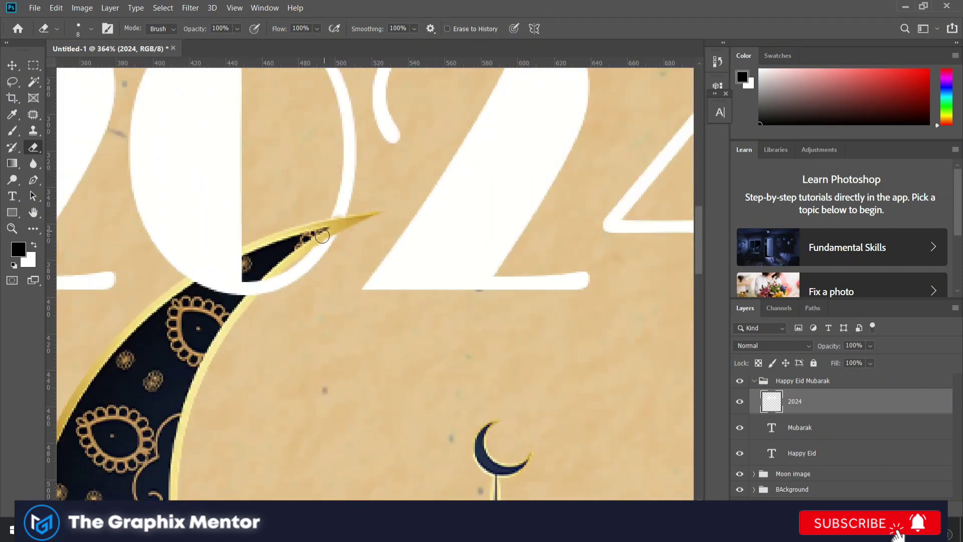
pyautogui.scroll(3, 312, 233)
pyautogui.scroll(-5, 309, 273)
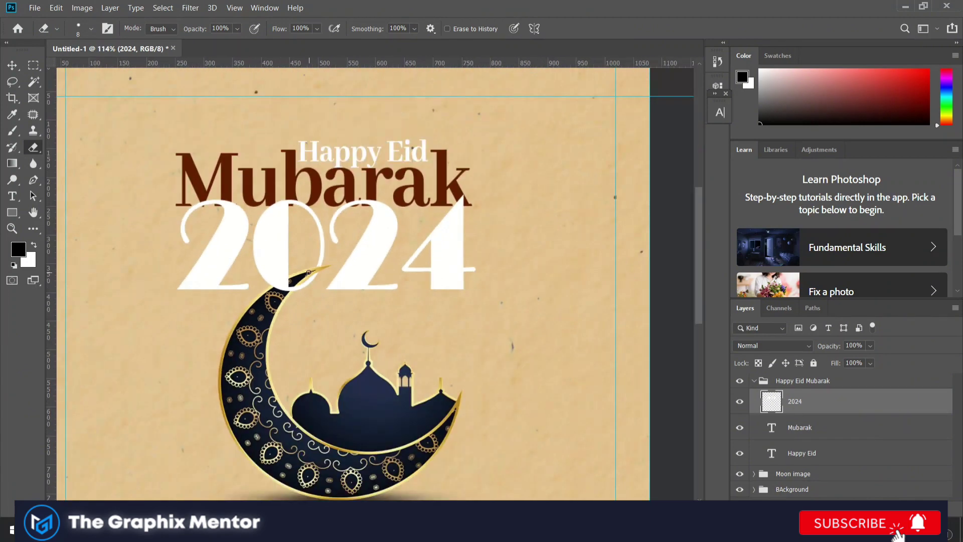
# Select the moon artwork and nudge it slightly downward.
pyautogui.press('v')
pyautogui.click(295, 264)
pyautogui.scroll(3, 295, 264)
pyautogui.scroll(-2, 295, 264)
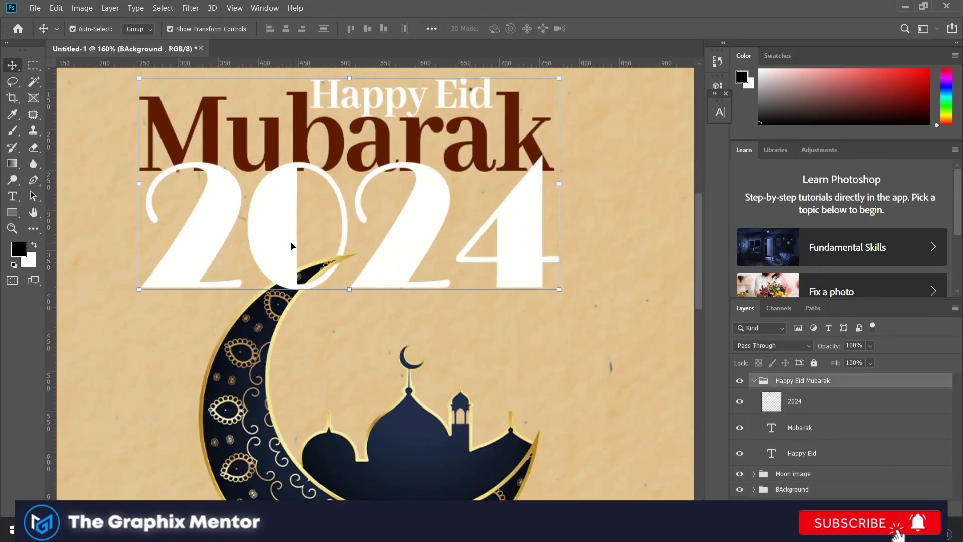
pyautogui.click(548, 308)
pyautogui.scroll(2, 548, 307)
pyautogui.moveTo(280, 261); pyautogui.dragTo(282, 267)
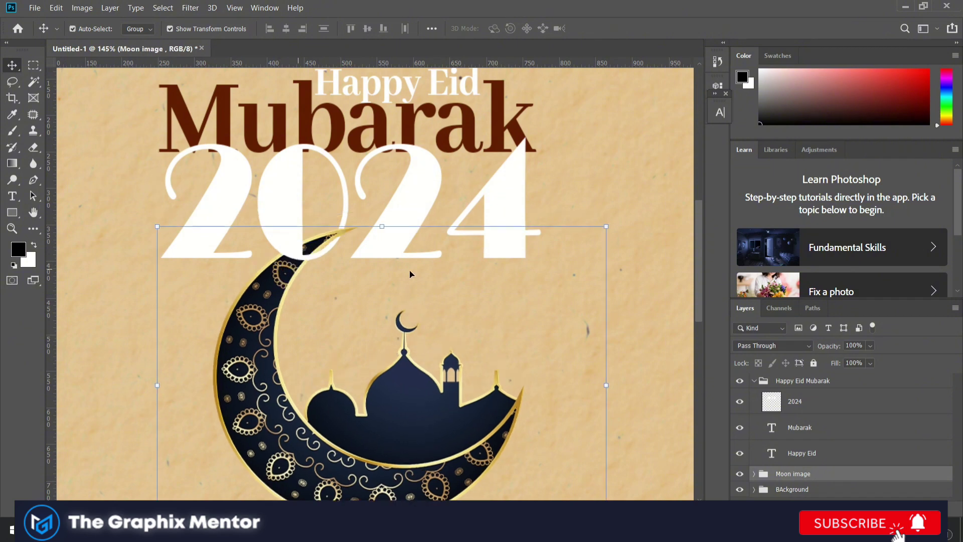
# Enlarge the moon artwork slightly, reposition it and commit the transform.
pyautogui.scroll(-1, 512, 260)
pyautogui.moveTo(417, 233); pyautogui.dragTo(418, 226)
pyautogui.scroll(2, 321, 296)
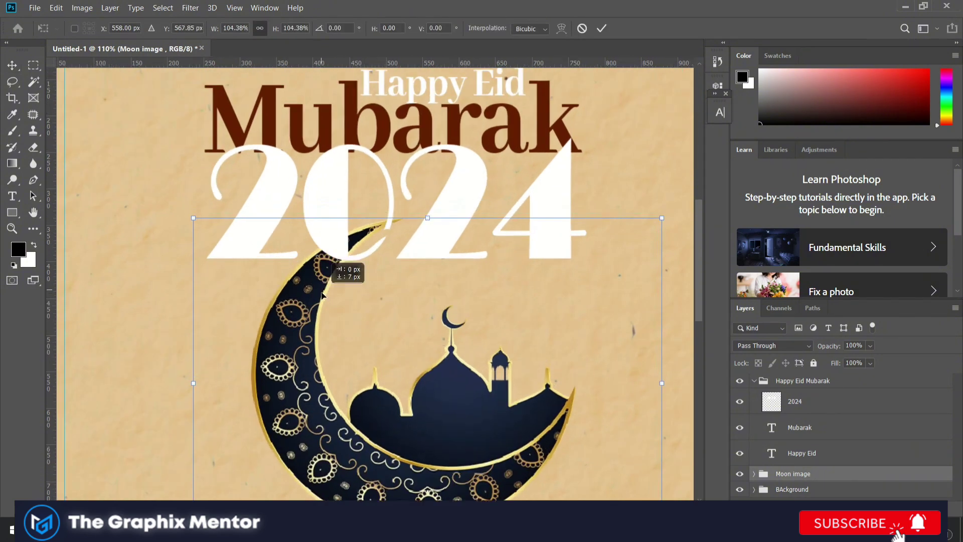
pyautogui.moveTo(316, 295); pyautogui.dragTo(321, 295)
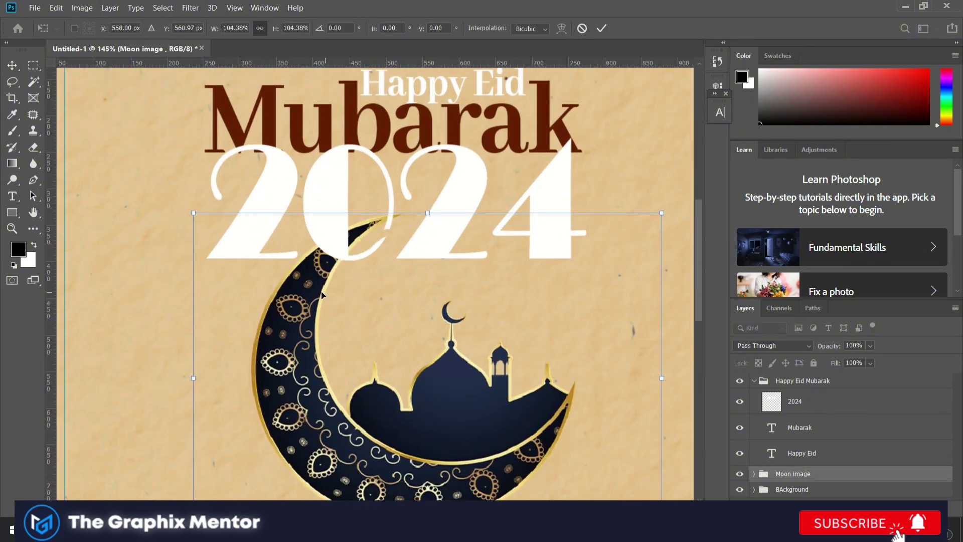
pyautogui.press('Return')
pyautogui.scroll(-3, 170, 200)
pyautogui.scroll(-3, 301, 261)
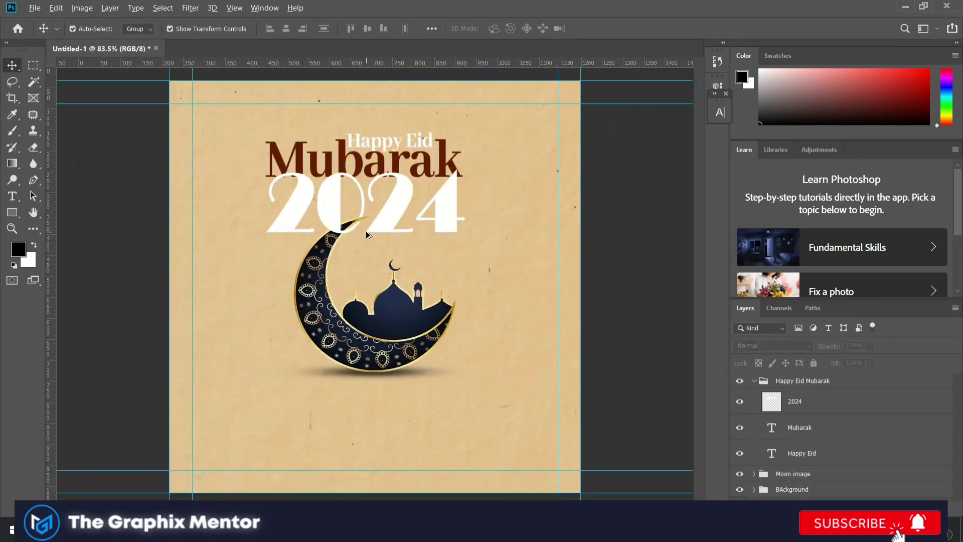
pyautogui.scroll(3, 451, 303)
pyautogui.scroll(2, 460, 304)
pyautogui.scroll(-3, 451, 303)
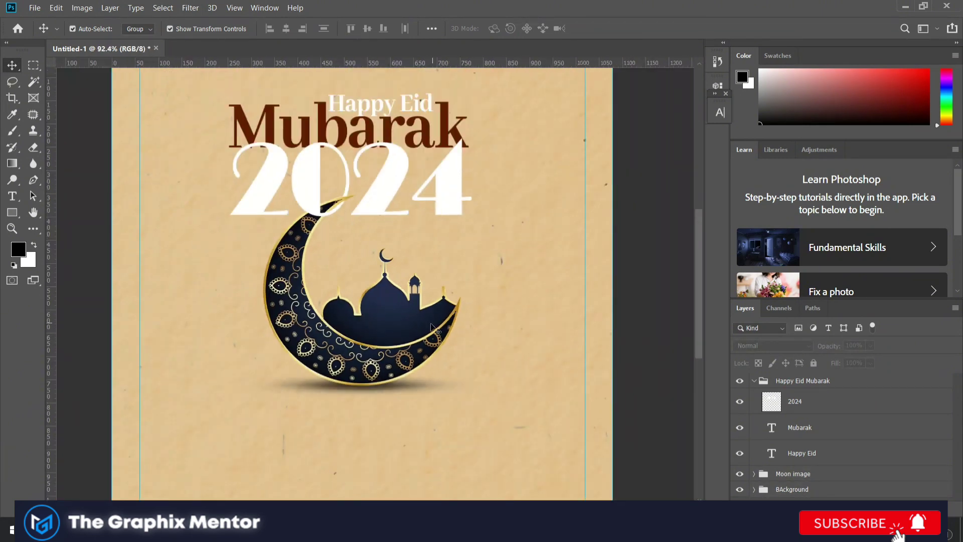
pyautogui.scroll(1, 427, 300)
pyautogui.scroll(3, 401, 295)
pyautogui.scroll(2, 401, 294)
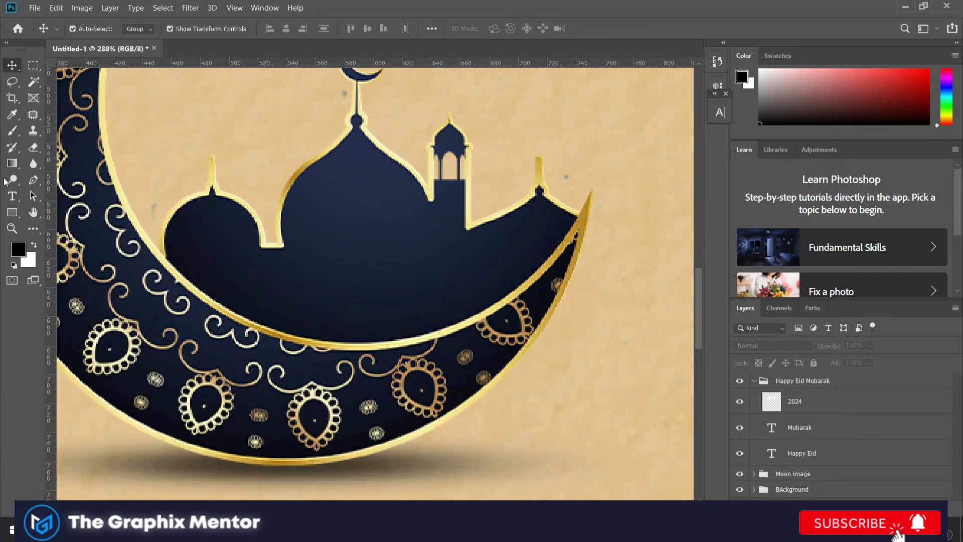
# Add 'Eid UlAdha' text at 7 pt and move it onto the moon.
pyautogui.click(233, 285)
pyautogui.write('Eid')
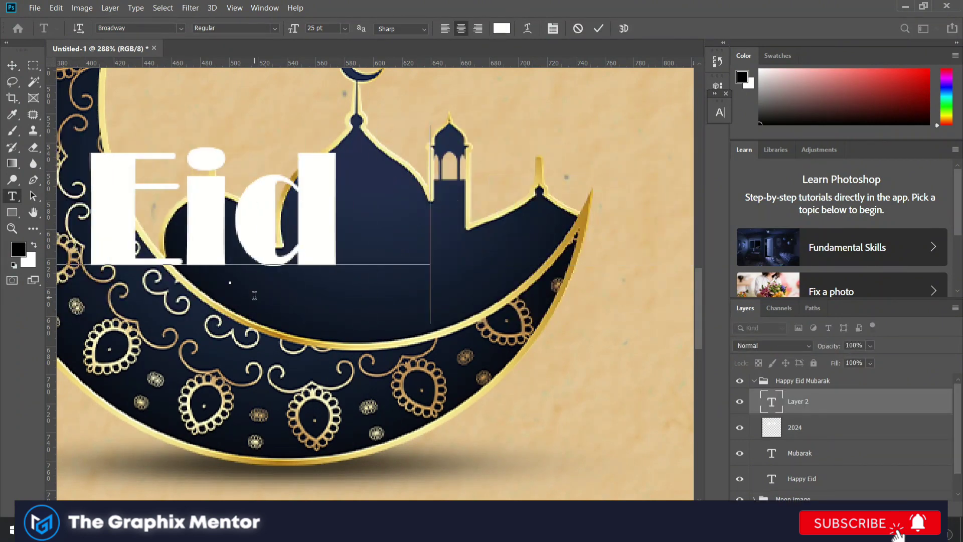
pyautogui.write(' UlAd')
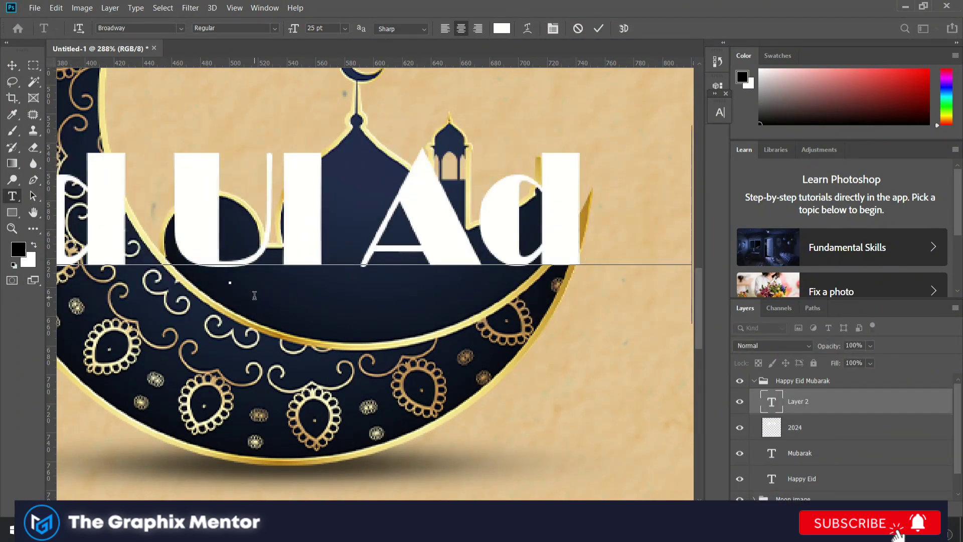
pyautogui.write('ha')
pyautogui.hotkey('ctrl', 'a')
pyautogui.click(721, 114)
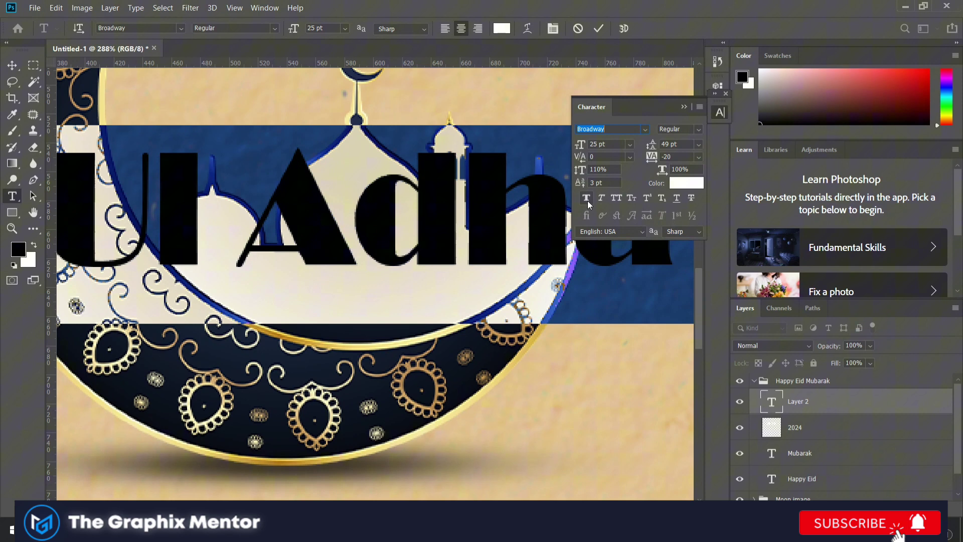
pyautogui.click(596, 145)
pyautogui.write('7')
pyautogui.press('Return')
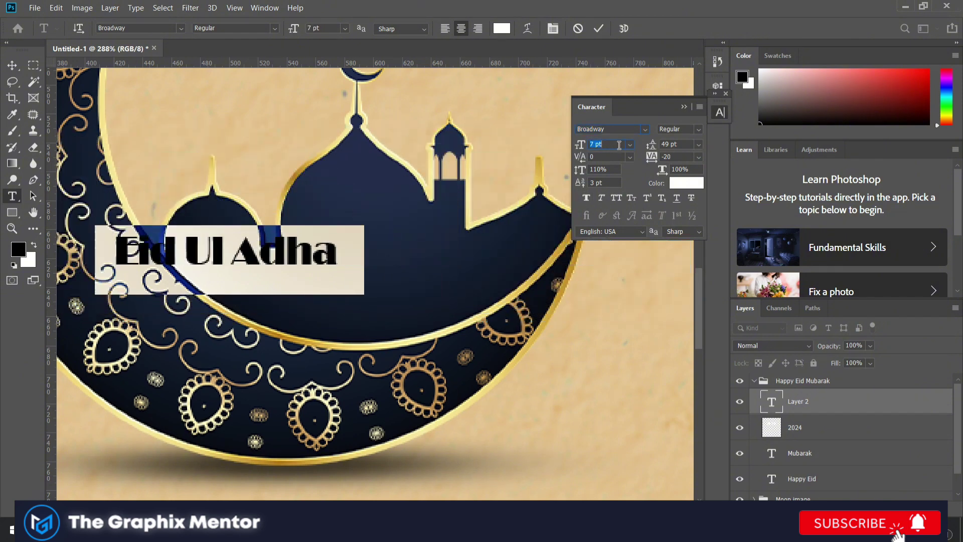
pyautogui.click(12, 65)
pyautogui.moveTo(300, 260); pyautogui.dragTo(401, 290)
# Move the Eid Ul Adha layer out of the Happy Eid Mubarak group and lower it on the moon.
pyautogui.scroll(-5, 403, 293)
pyautogui.scroll(5, 404, 296)
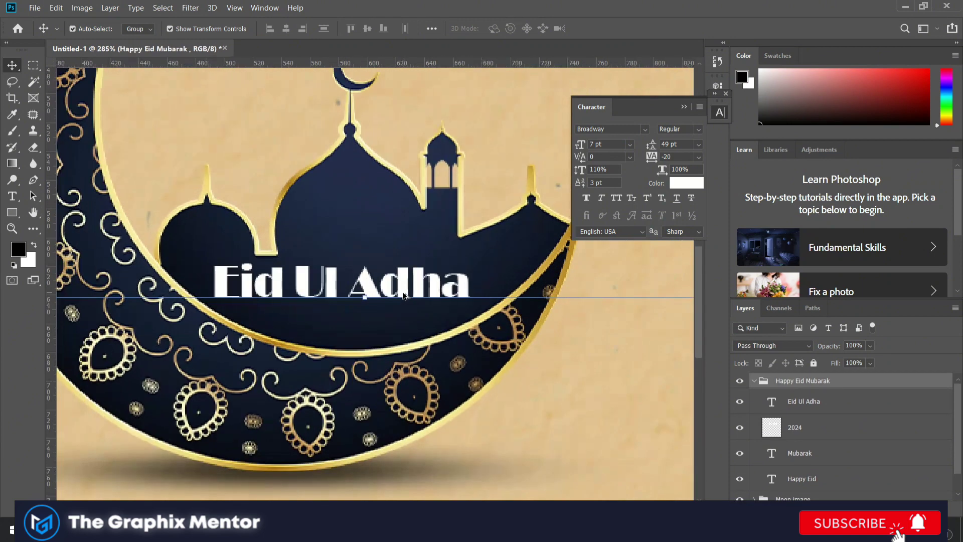
pyautogui.scroll(3, 403, 296)
pyautogui.scroll(2, 431, 280)
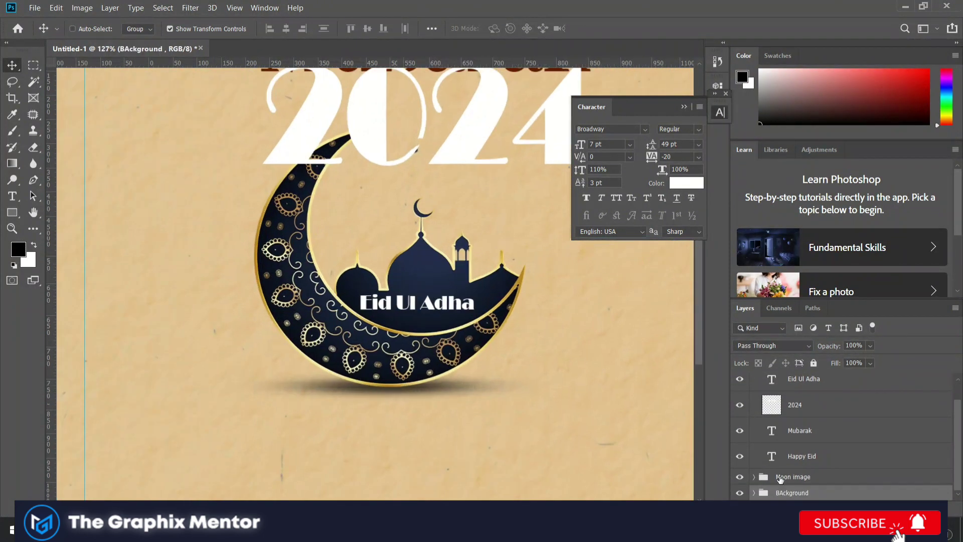
pyautogui.click(779, 477)
pyautogui.click(389, 353)
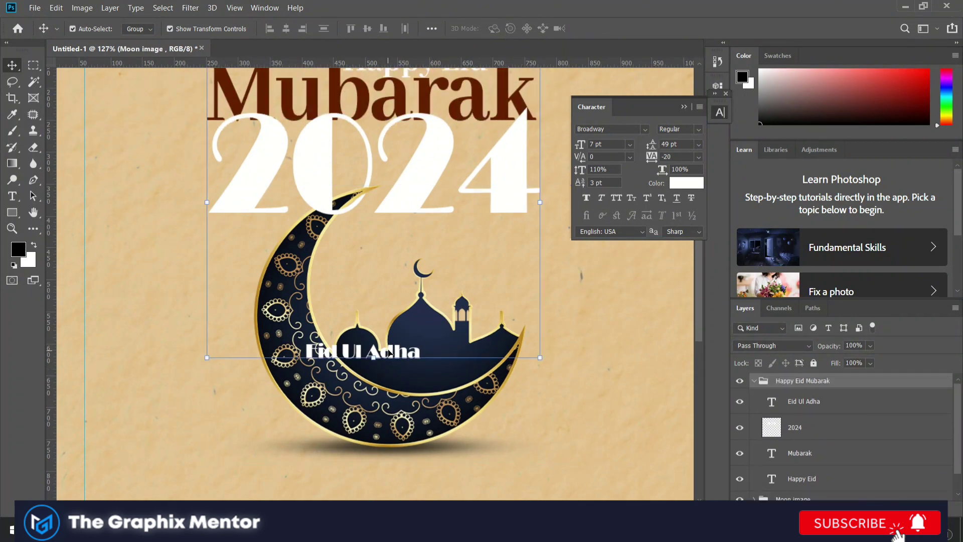
pyautogui.moveTo(808, 408); pyautogui.dragTo(802, 375)
pyautogui.scroll(3, 435, 322)
pyautogui.moveTo(319, 369); pyautogui.dragTo(413, 391)
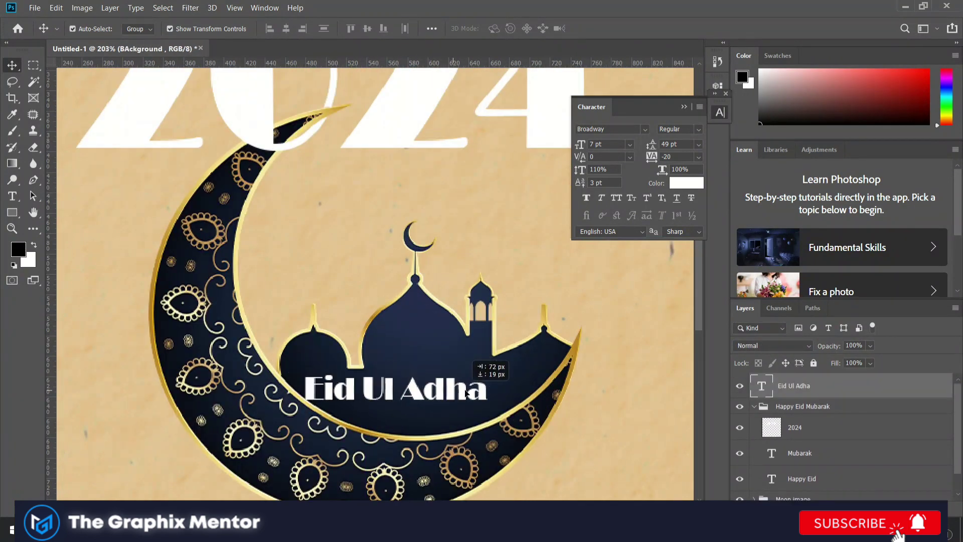
# Set Eid Ul Adha in Abhaya Libre Medium and scale it up about 124% on the moon.
pyautogui.click(634, 128)
pyautogui.click(645, 129)
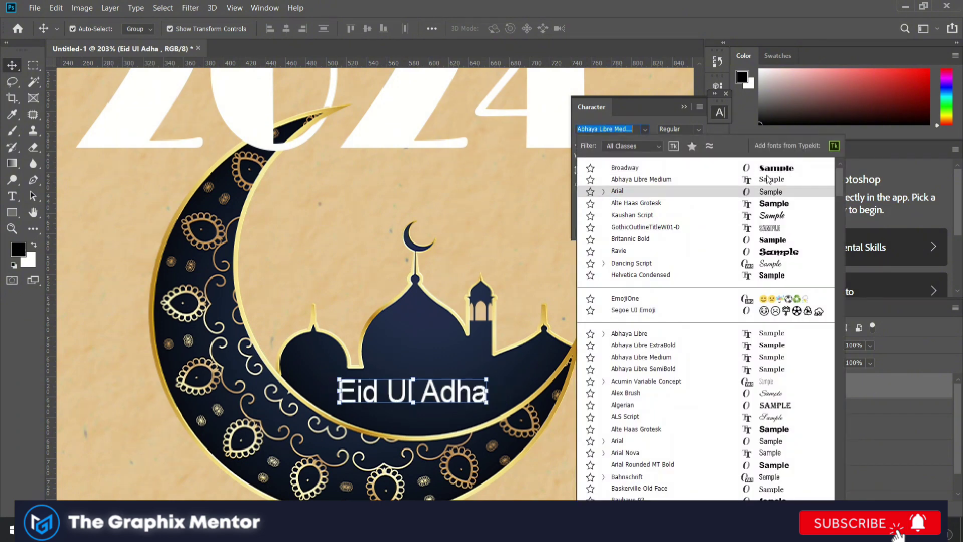
pyautogui.click(602, 173)
pyautogui.click(434, 440)
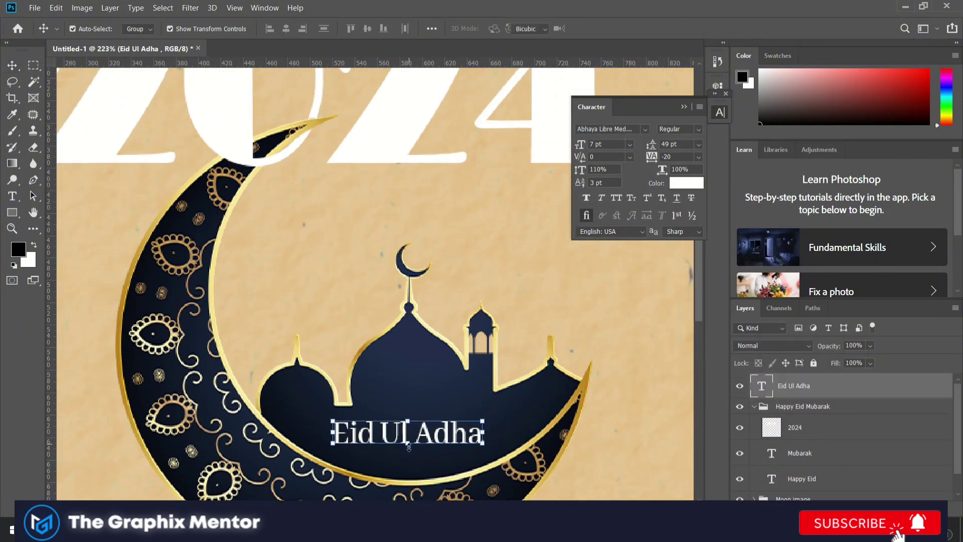
pyautogui.hotkey('ctrl', 't')
pyautogui.moveTo(483, 443); pyautogui.dragTo(508, 461)
pyautogui.moveTo(426, 442); pyautogui.dragTo(429, 440)
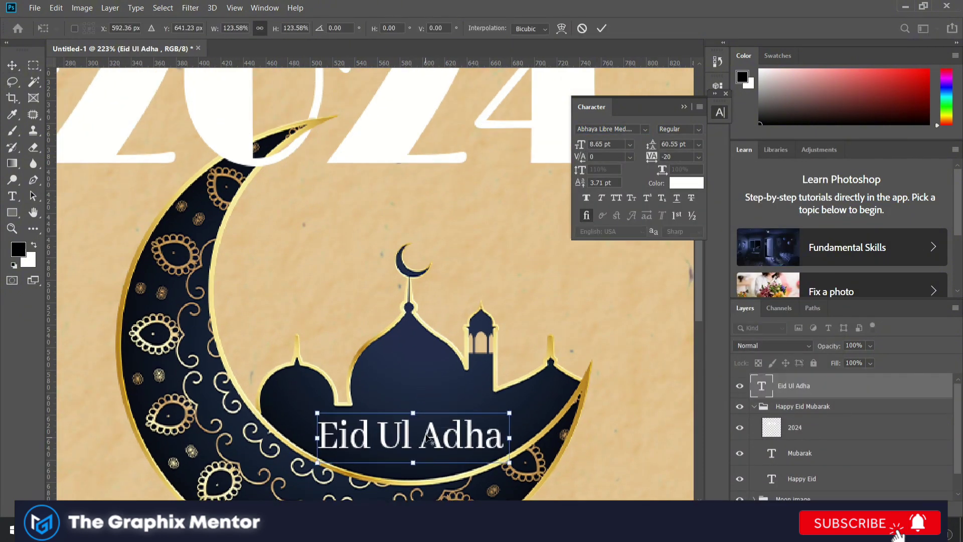
pyautogui.hotkey('ctrl', '0')
pyautogui.click(552, 394)
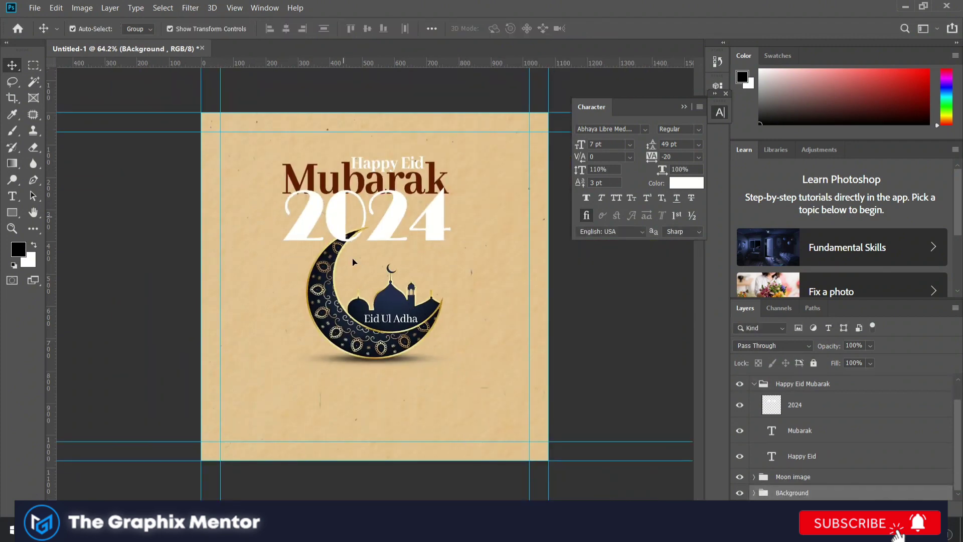
pyautogui.scroll(4, 408, 333)
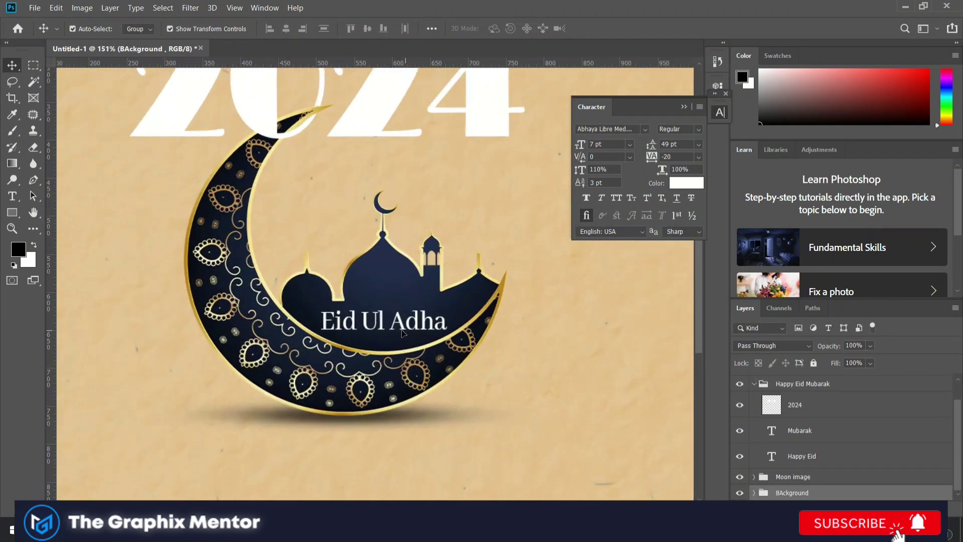
pyautogui.scroll(-4, 379, 307)
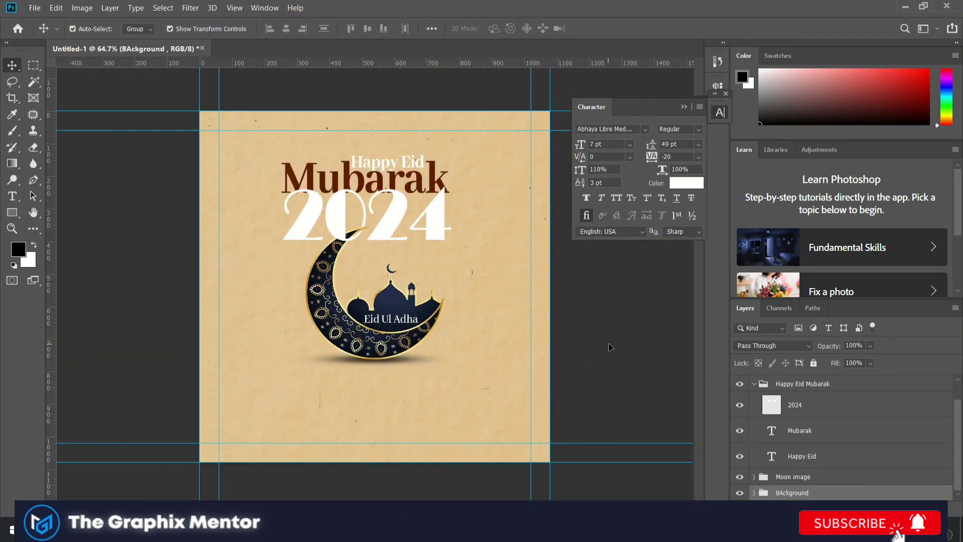
pyautogui.scroll(-1, 378, 295)
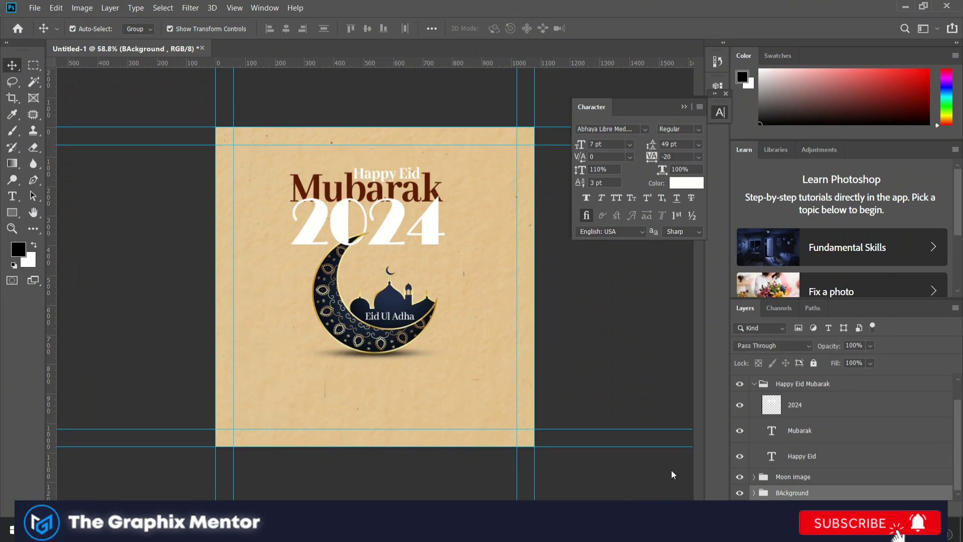
# Add two-line 'logo' / 'Here' text near the top-left with tighter leading.
pyautogui.click(12, 196)
pyautogui.click(251, 151)
pyautogui.scroll(5, 207, 119)
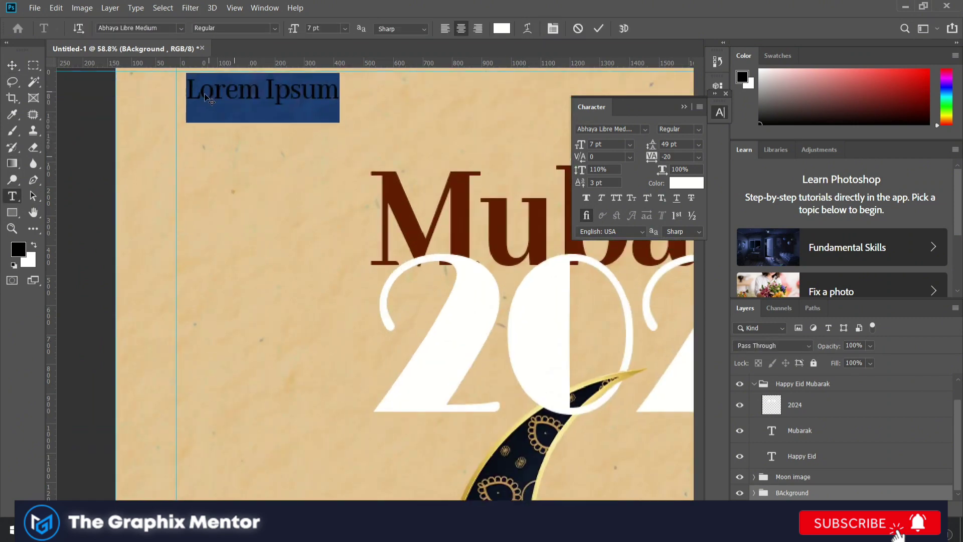
pyautogui.write('logo')
pyautogui.press('Return')
pyautogui.write('Here')
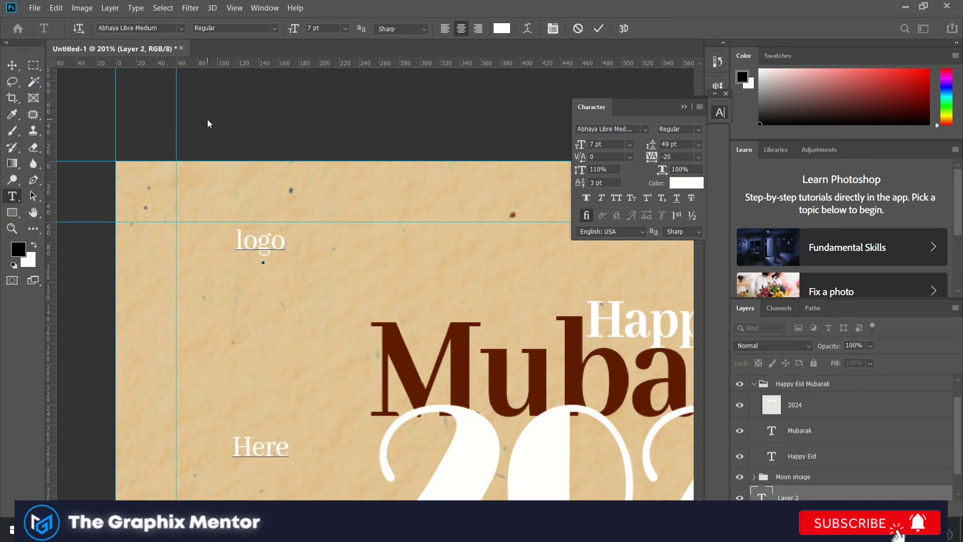
pyautogui.hotkey('ctrl', 'a')
pyautogui.moveTo(667, 144); pyautogui.dragTo(662, 141)
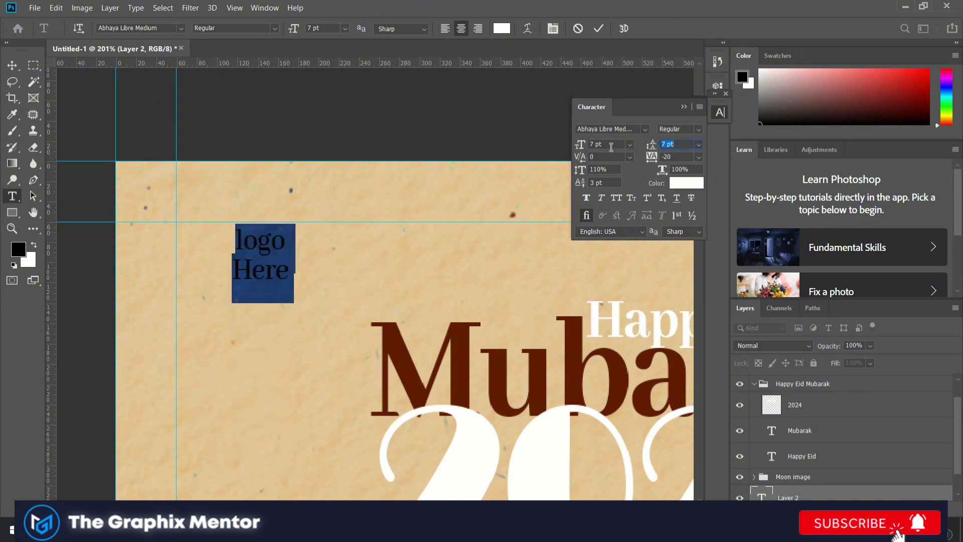
pyautogui.click(12, 65)
# Set the logo text in Montserrat Bold and position it in the top-left corner.
pyautogui.moveTo(275, 251); pyautogui.dragTo(219, 243)
pyautogui.click(645, 128)
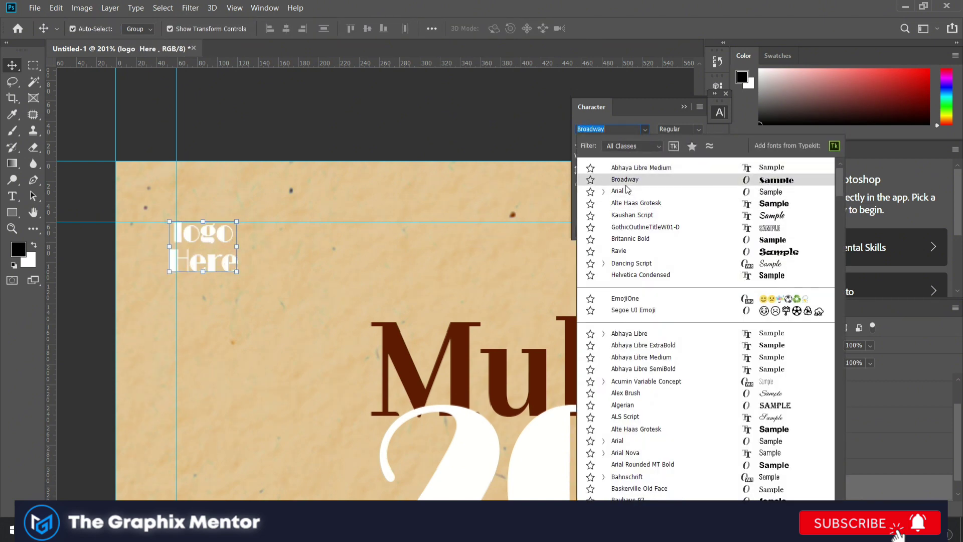
pyautogui.write('mo')
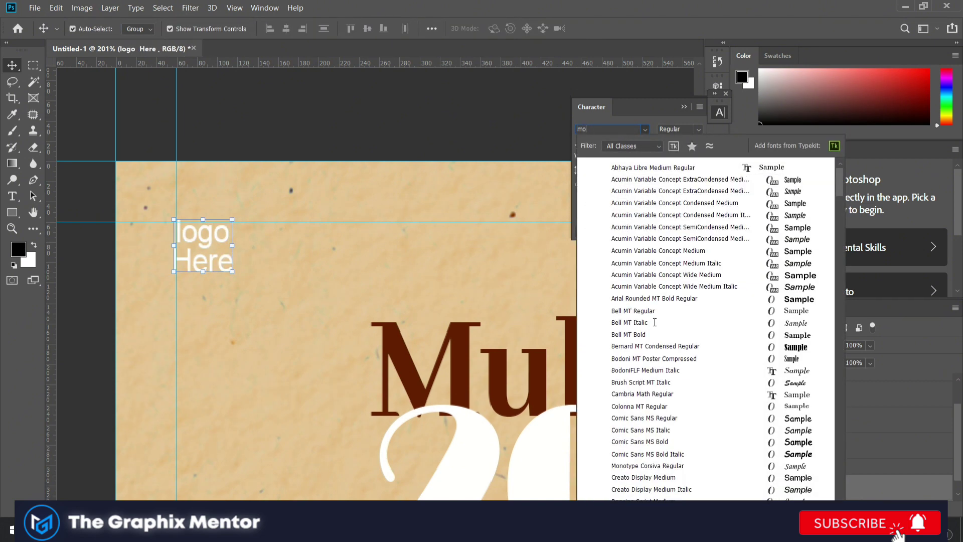
pyautogui.click(647, 394)
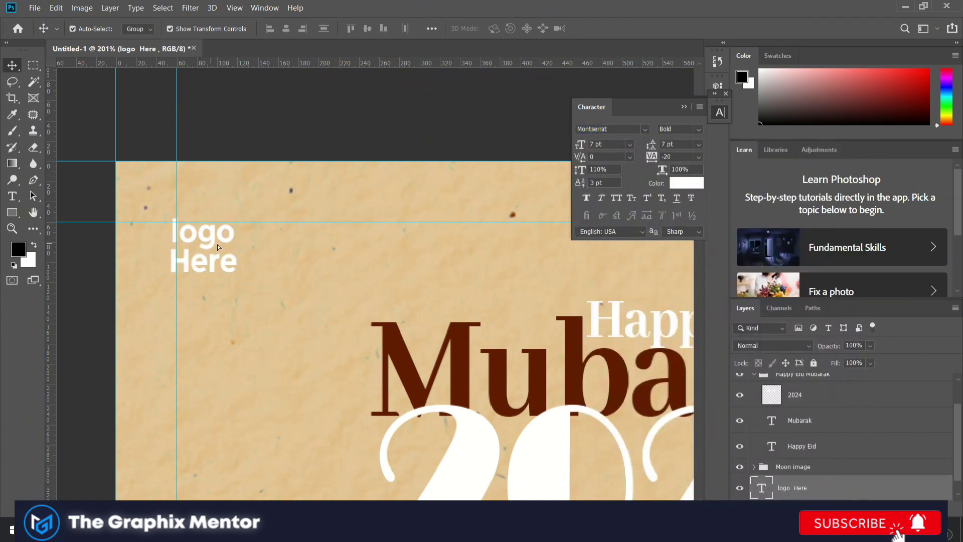
pyautogui.moveTo(221, 248); pyautogui.dragTo(230, 253)
# Colour the word 'Here' brown, sampled from the Mubarak title.
pyautogui.press('t')
pyautogui.write('L')
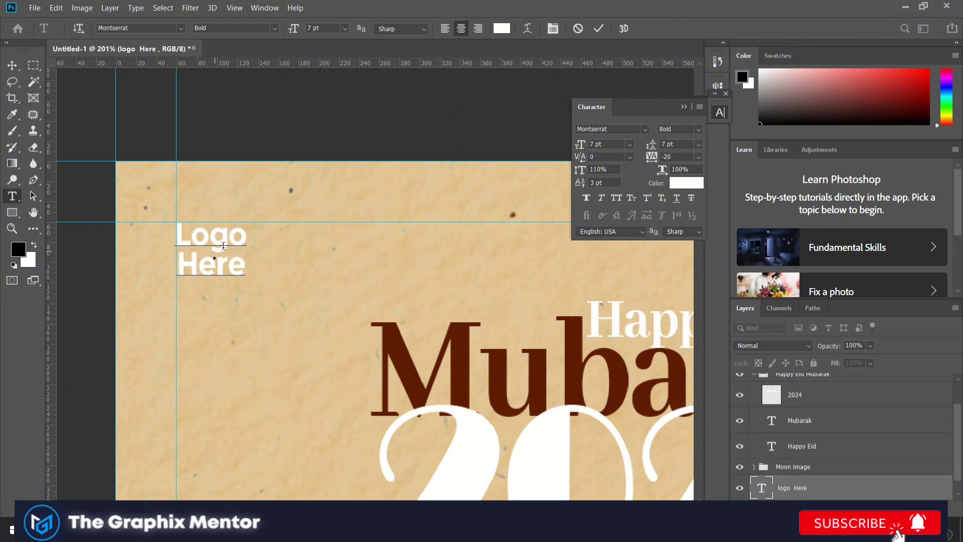
pyautogui.doubleClick(242, 268)
pyautogui.click(686, 183)
pyautogui.click(401, 361)
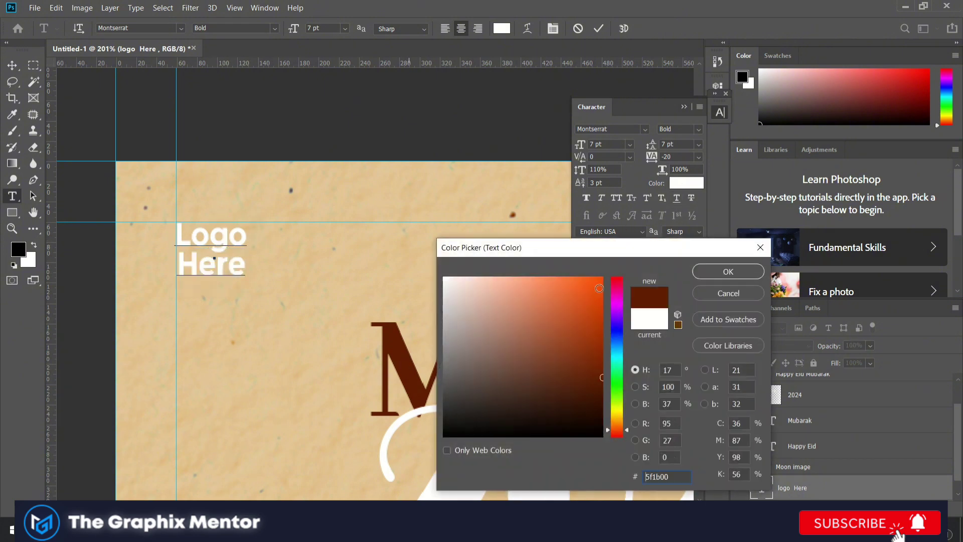
pyautogui.click(728, 271)
pyautogui.click(12, 65)
pyautogui.click(371, 294)
pyautogui.scroll(-6, 371, 293)
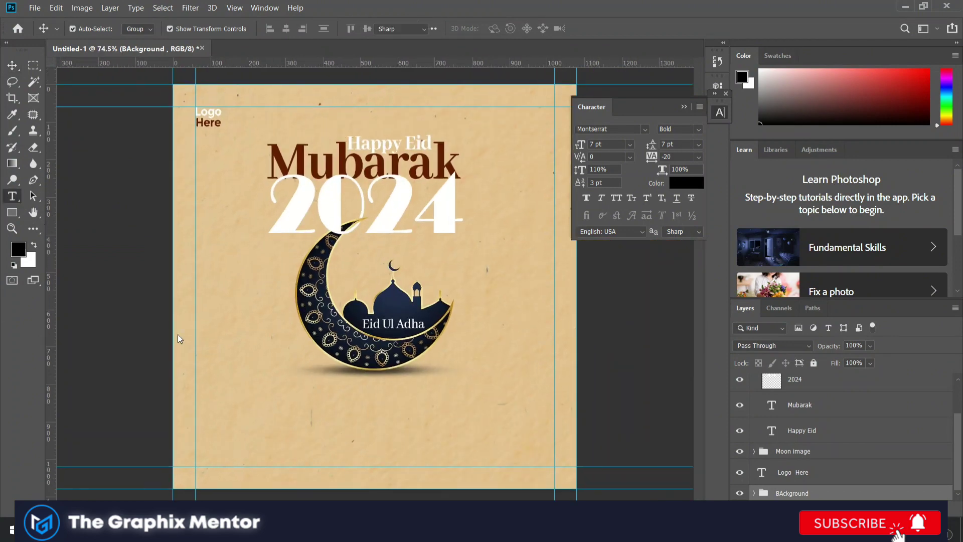
# Draw a lorem ipsum paragraph text box below the moon and nudge it into place.
pyautogui.press('t')
pyautogui.moveTo(273, 383); pyautogui.dragTo(505, 409)
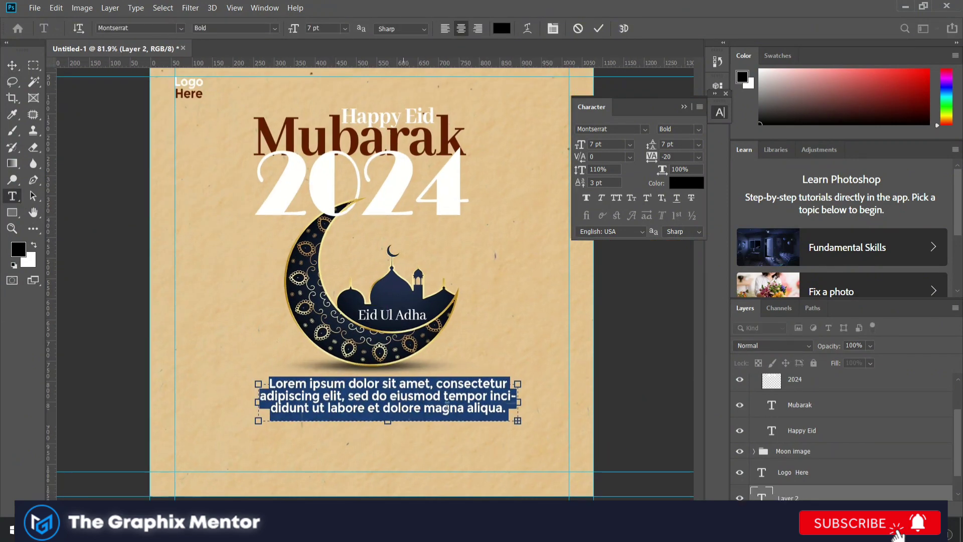
pyautogui.click(13, 65)
pyautogui.moveTo(396, 389); pyautogui.dragTo(374, 400)
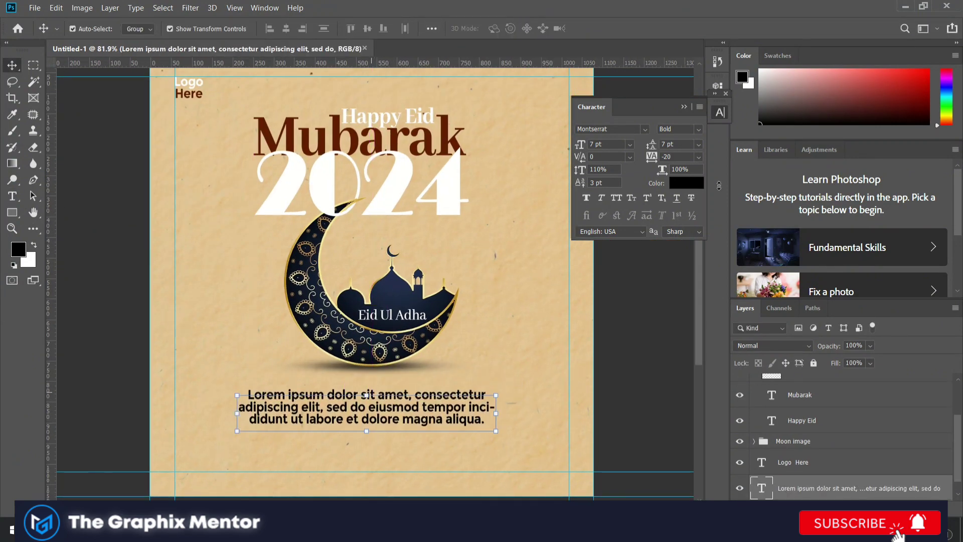
# Change the paragraph to Regular weight at 6 pt.
pyautogui.click(685, 131)
pyautogui.click(685, 226)
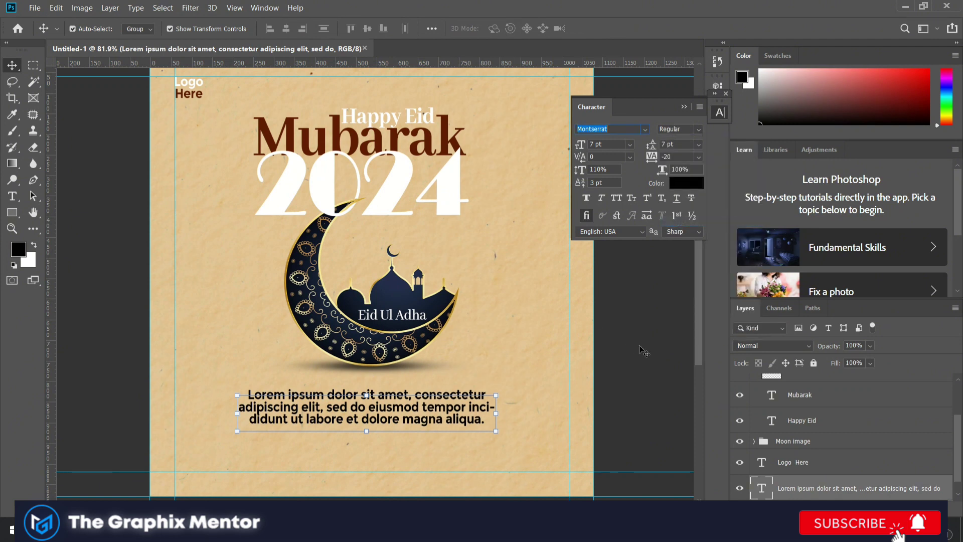
pyautogui.click(477, 407)
pyautogui.doubleClick(597, 144)
pyautogui.write('6')
pyautogui.press('Return')
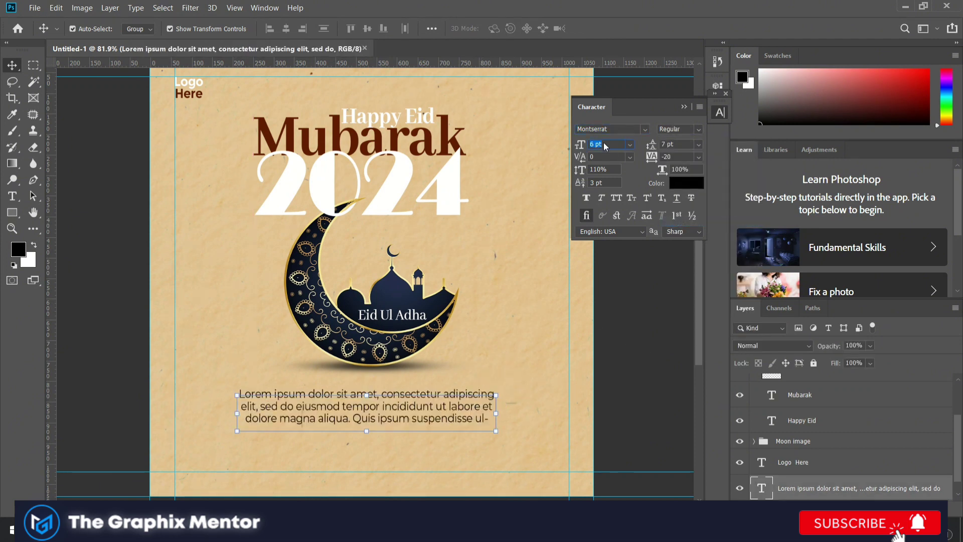
pyautogui.press('Return')
pyautogui.hotkey('ctrl', 'z')
pyautogui.scroll(-1, 428, 403)
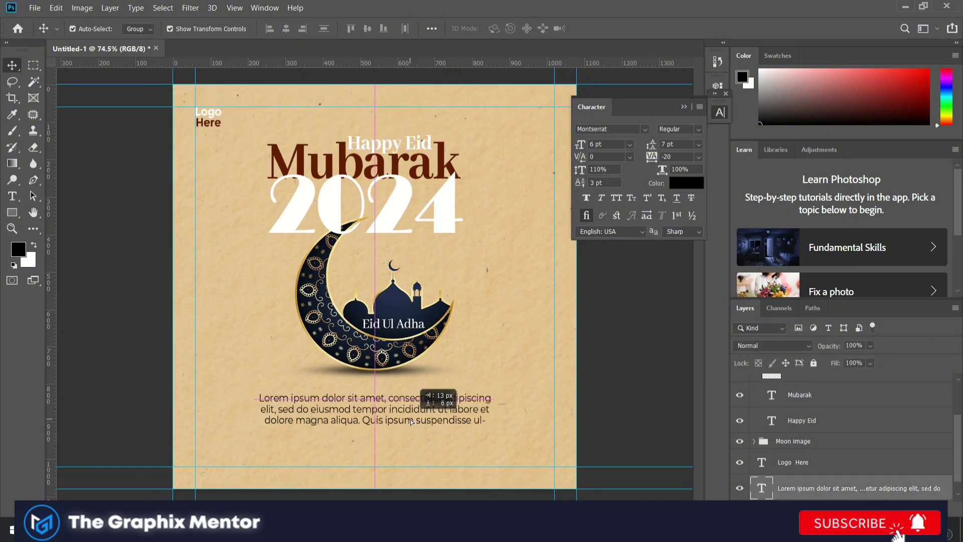
# Set the paragraph font to Abhaya Libre Medium, then start transforming the moon artwork.
pyautogui.click(645, 129)
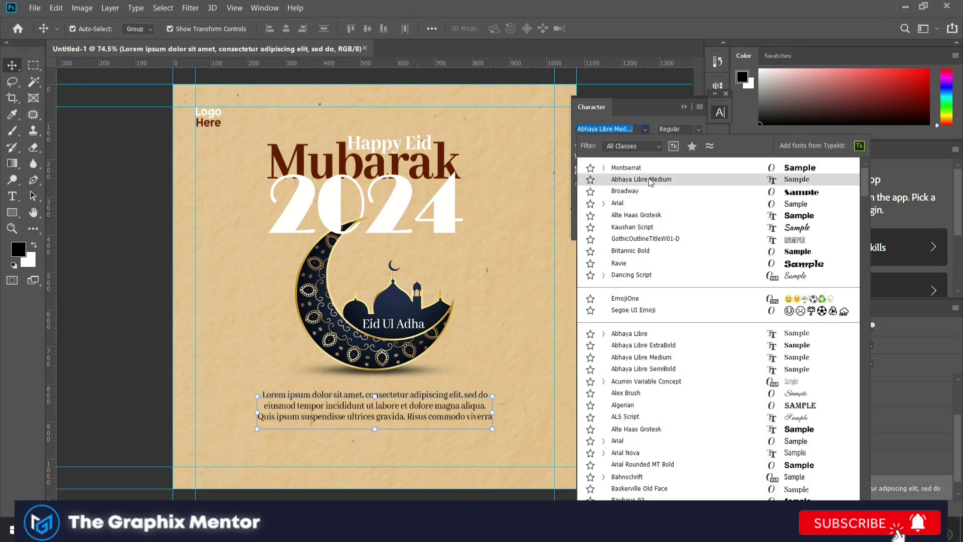
pyautogui.click(650, 182)
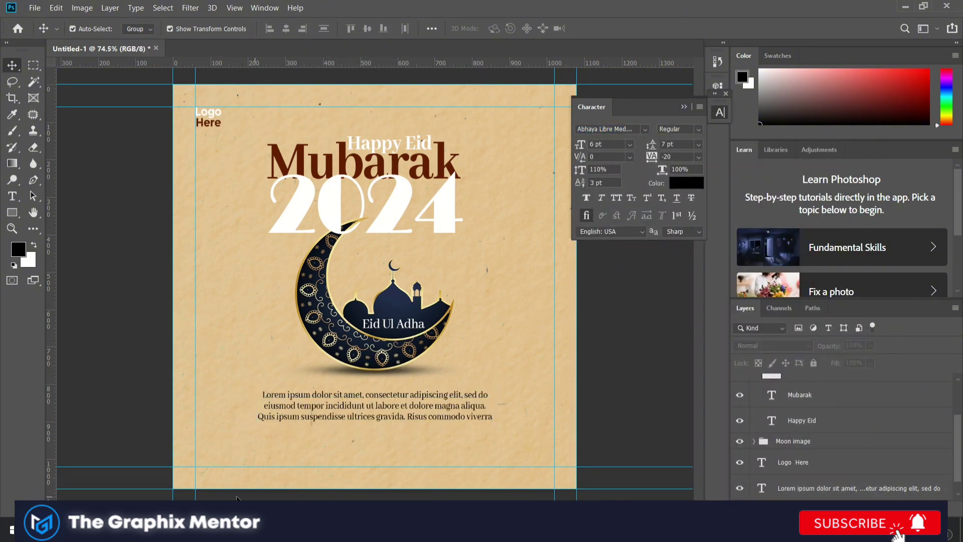
pyautogui.scroll(1, 281, 441)
pyautogui.keyDown('alt'); pyautogui.scroll(-2, 529, 203); pyautogui.keyUp('alt')
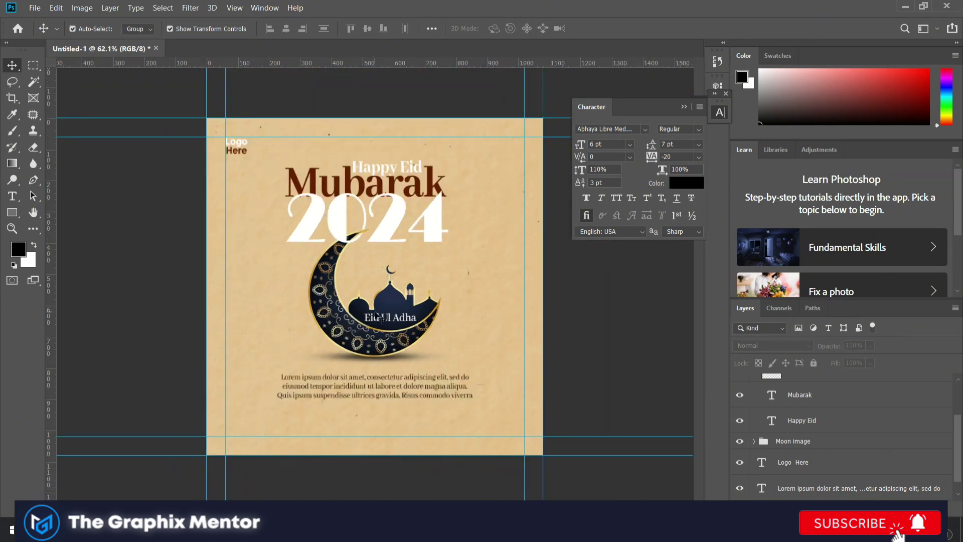
pyautogui.keyDown('ctrl'); pyautogui.click(441, 286); pyautogui.keyUp('ctrl')
pyautogui.hotkey('ctrl', 't')
# Confirm the moon artwork transform and move Eid Ul Adha into the Moon image group.
pyautogui.press('Return')
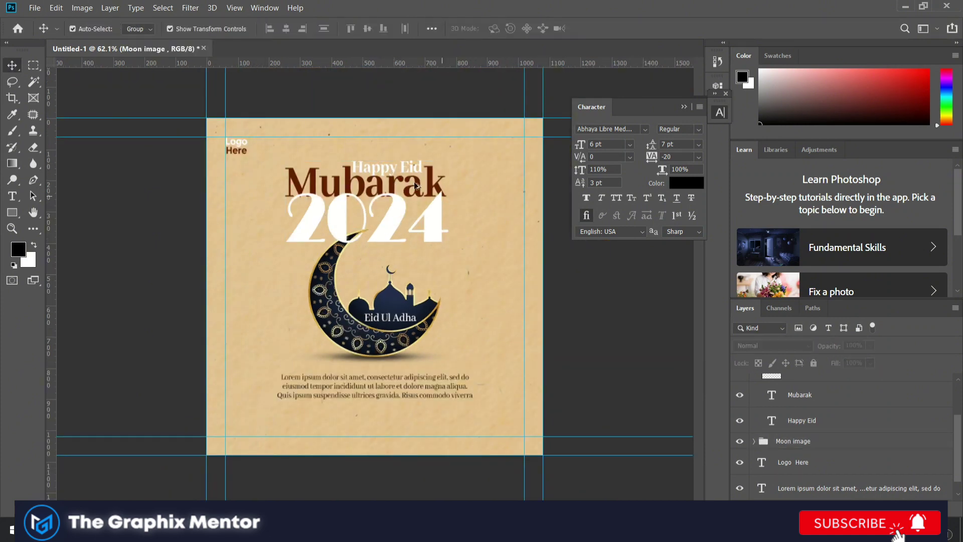
pyautogui.keyDown('alt'); pyautogui.scroll(2, 430, 222); pyautogui.keyUp('alt')
pyautogui.click(391, 365)
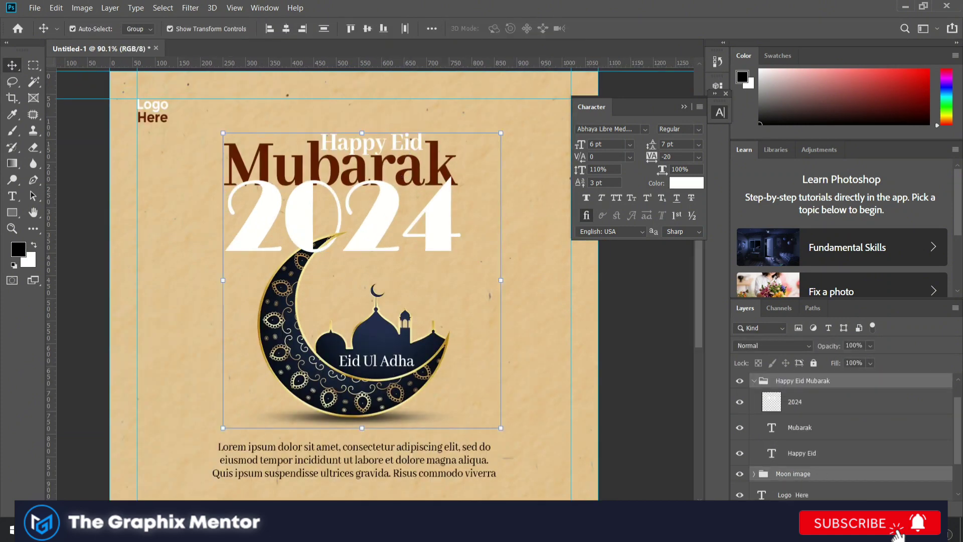
pyautogui.click(801, 453)
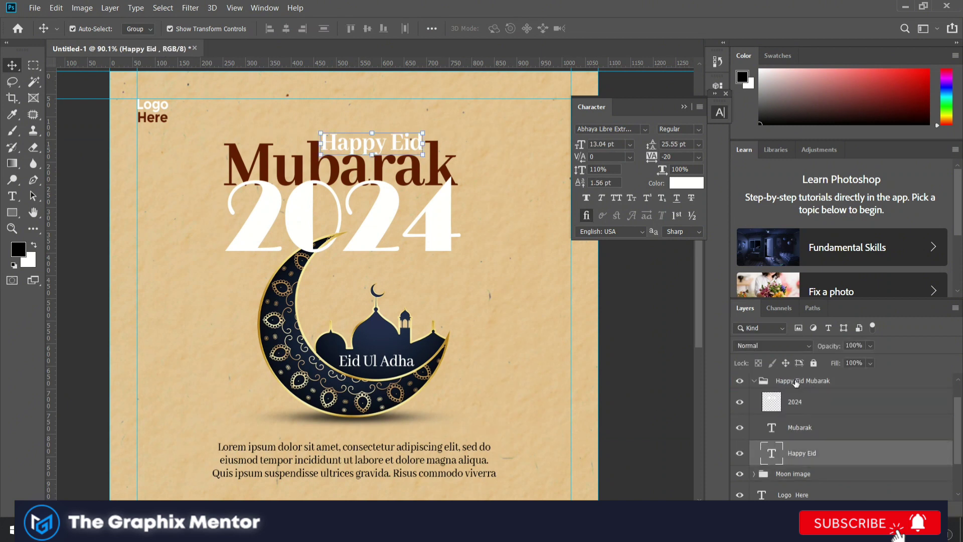
pyautogui.click(802, 474)
pyautogui.click(753, 381)
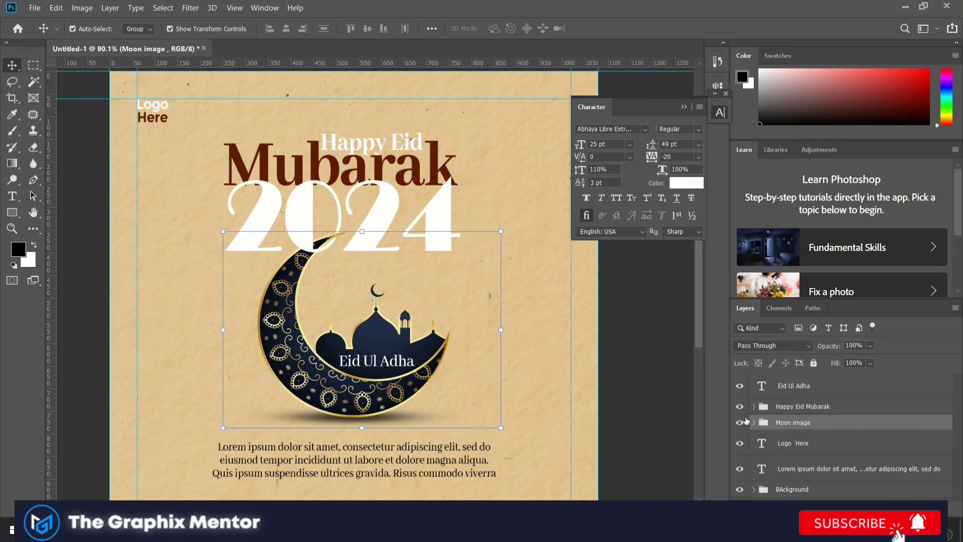
pyautogui.moveTo(793, 385); pyautogui.dragTo(805, 422)
# Set the lorem paragraph text colour to white and view the whole poster.
pyautogui.scroll(-2, 474, 138)
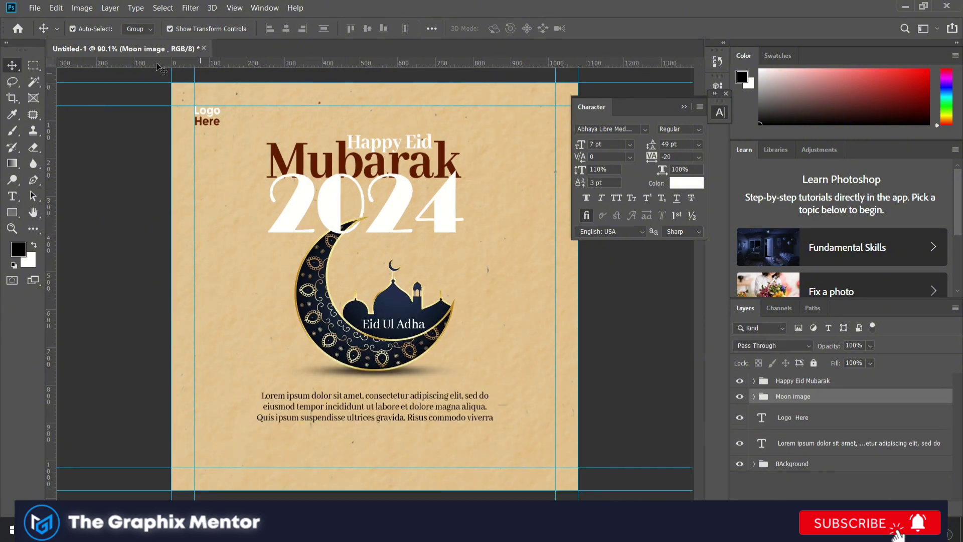
pyautogui.scroll(2, 413, 413)
pyautogui.scroll(2, 412, 413)
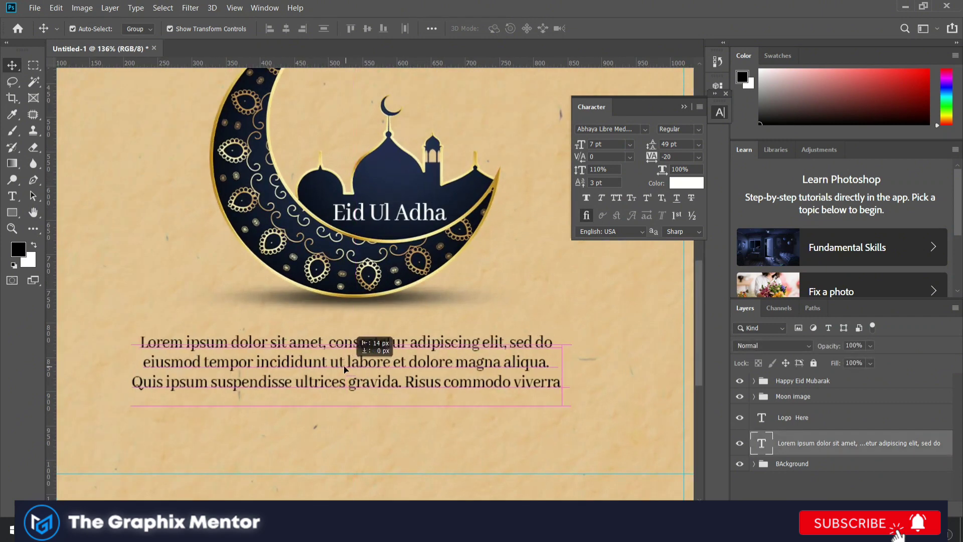
pyautogui.click(374, 344)
pyautogui.click(686, 182)
pyautogui.press('Return')
pyautogui.hotkey('ctrl', '0')
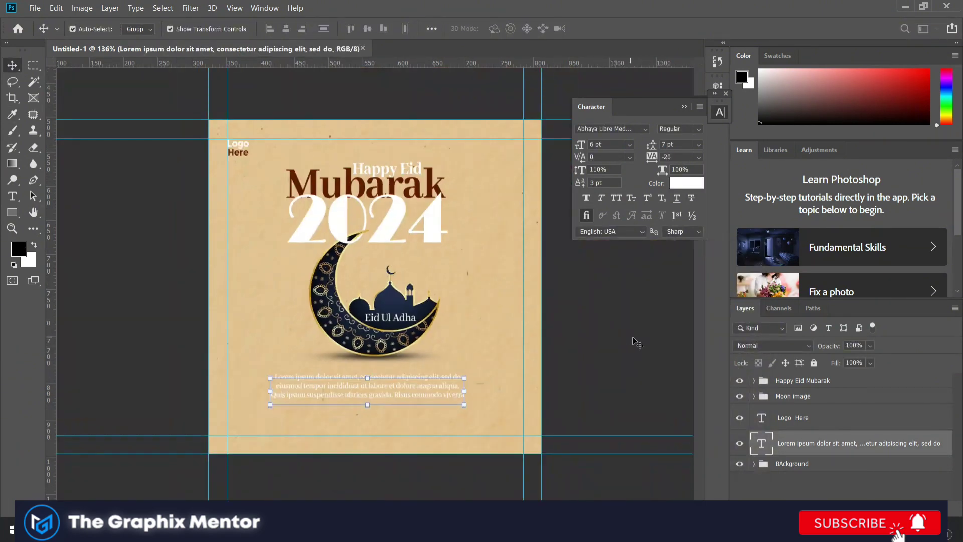
pyautogui.scroll(2, 396, 381)
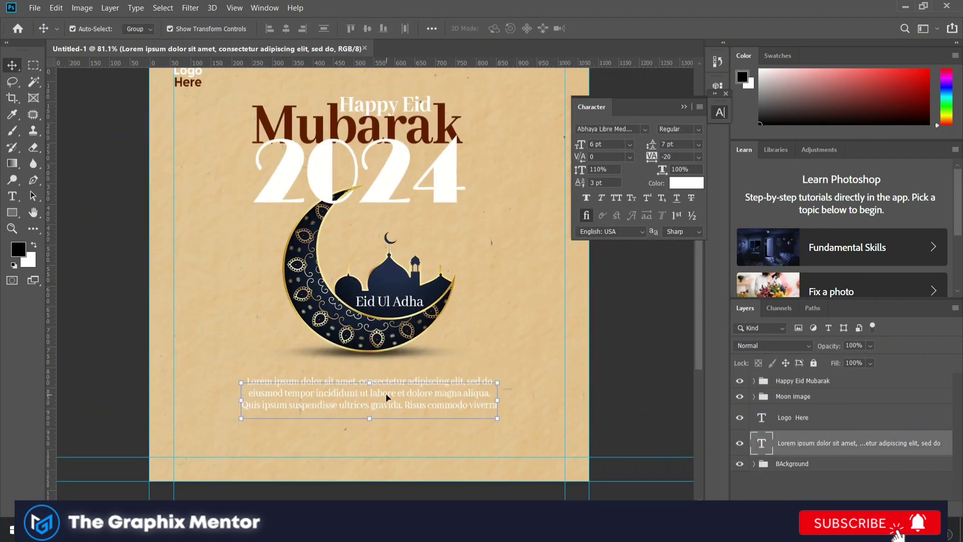
pyautogui.click(482, 489)
pyautogui.scroll(-1, 425, 451)
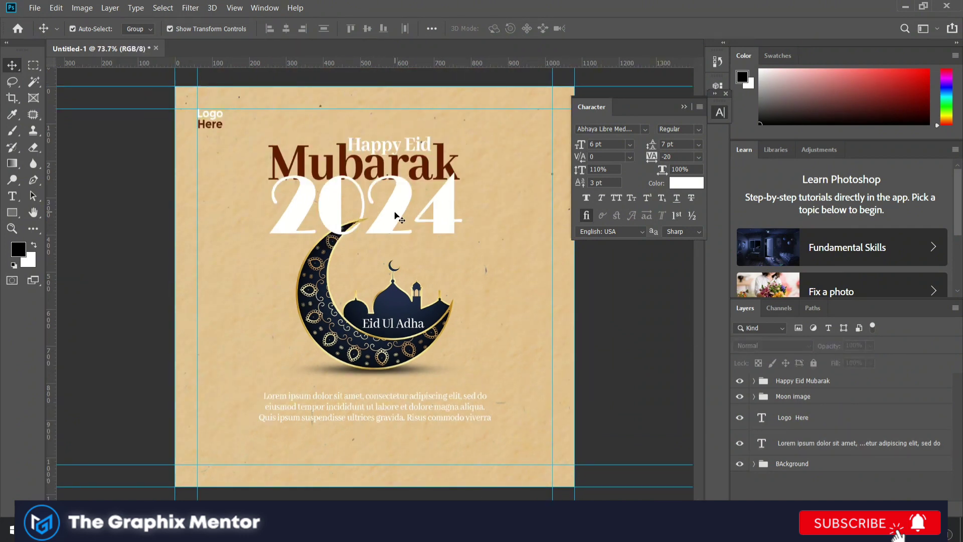
# Change the paragraph text colour to dark brown.
pyautogui.click(684, 107)
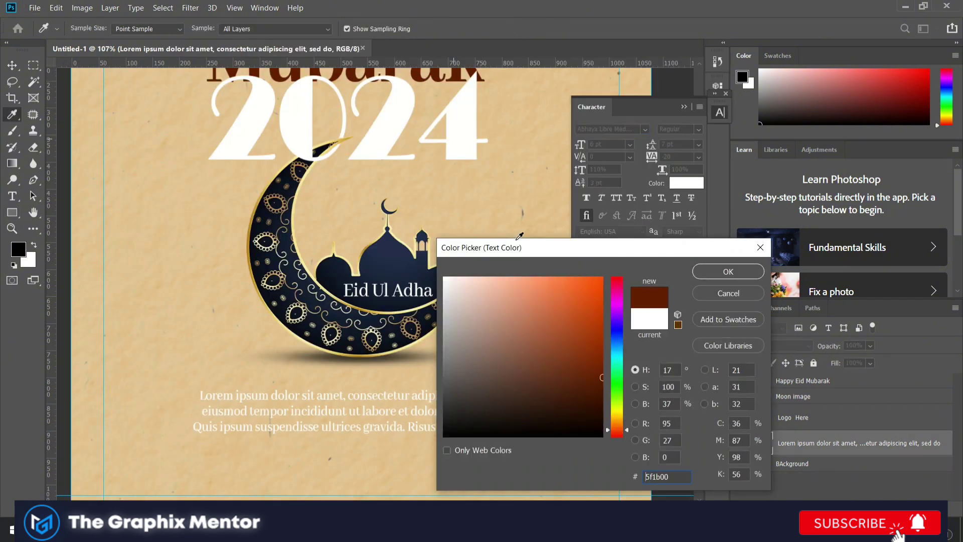
pyautogui.click(717, 271)
pyautogui.scroll(-5, 647, 218)
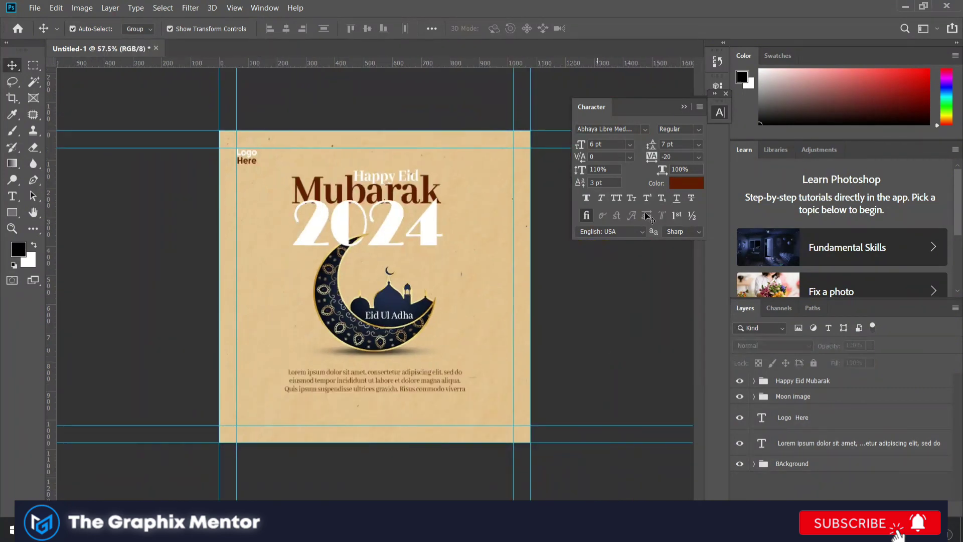
pyautogui.click(683, 106)
pyautogui.click(443, 383)
# Try Montserrat as the paragraph font, then undo the font change.
pyautogui.scroll(2, 383, 438)
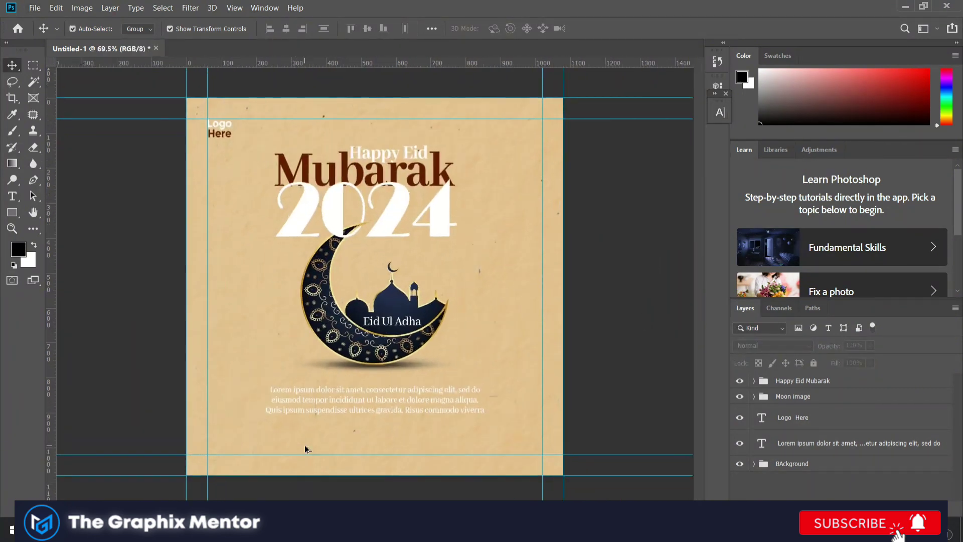
pyautogui.click(720, 112)
pyautogui.click(645, 129)
pyautogui.click(603, 291)
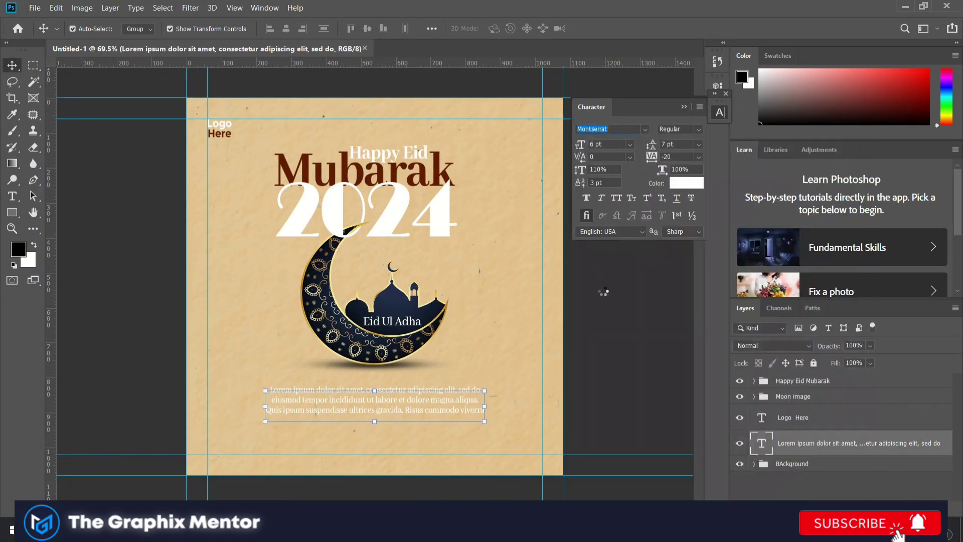
pyautogui.click(567, 372)
pyautogui.hotkey('ctrl', 'z')
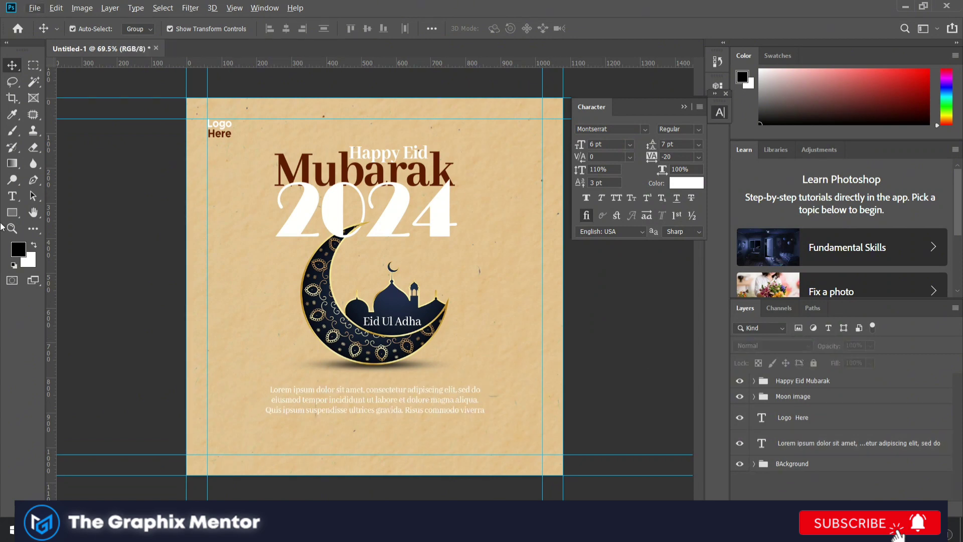
# In G:\Icons and Logos, select the Facebook, Instagram and YouTube PNG files.
pyautogui.click(430, 476)
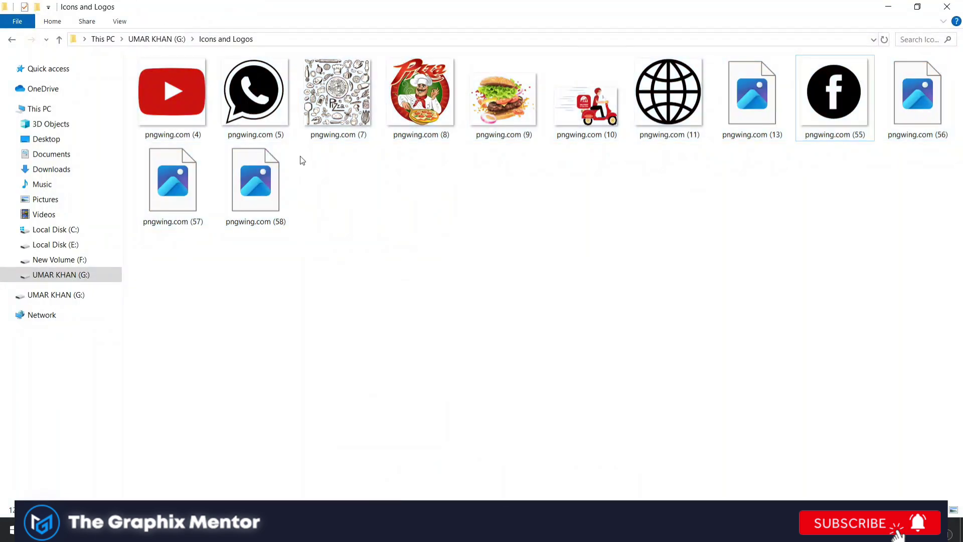
pyautogui.click(667, 93)
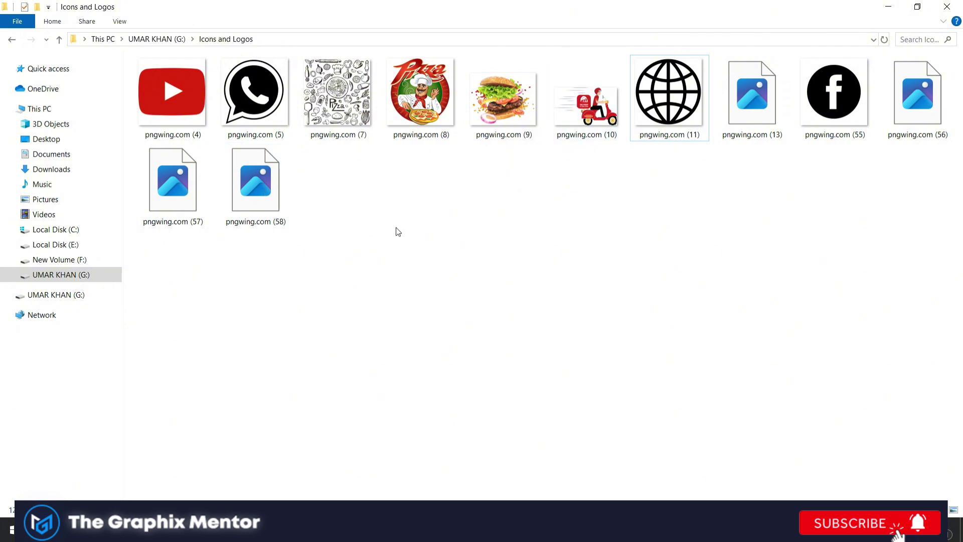
pyautogui.moveTo(395, 230); pyautogui.dragTo(203, 200)
pyautogui.click(853, 132)
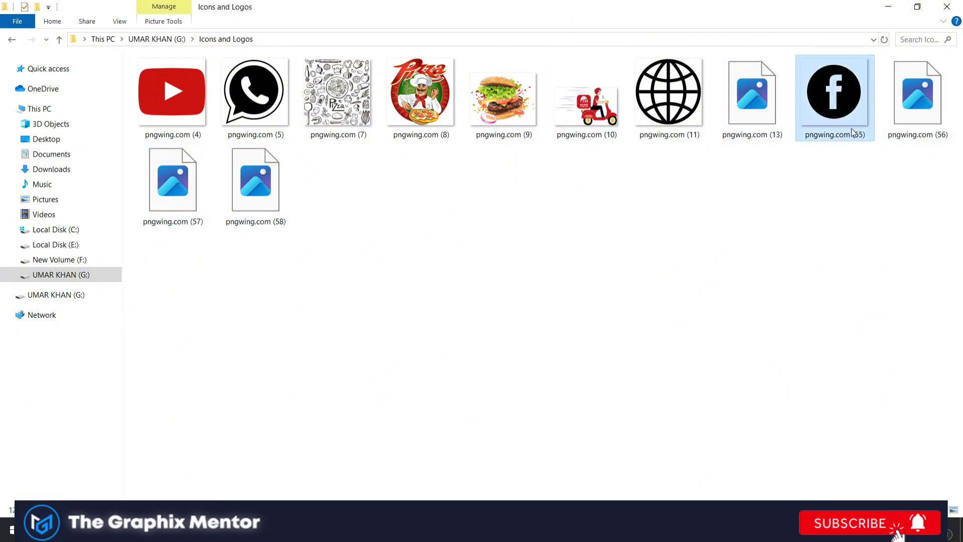
pyautogui.rightClick(790, 222)
pyautogui.click(817, 278)
pyautogui.click(172, 180)
pyautogui.keyDown('ctrl'); pyautogui.click(916, 95); pyautogui.keyUp('ctrl')
# Drop the three social icon PNGs into the poster and scale them down.
pyautogui.keyDown('ctrl'); pyautogui.click(833, 95); pyautogui.keyUp('ctrl')
pyautogui.moveTo(834, 95)
pyautogui.mouseDown()
pyautogui.moveTo(580, 423)
pyautogui.moveTo(410, 532)
pyautogui.moveTo(396, 370)
pyautogui.mouseUp()
pyautogui.press('Return')
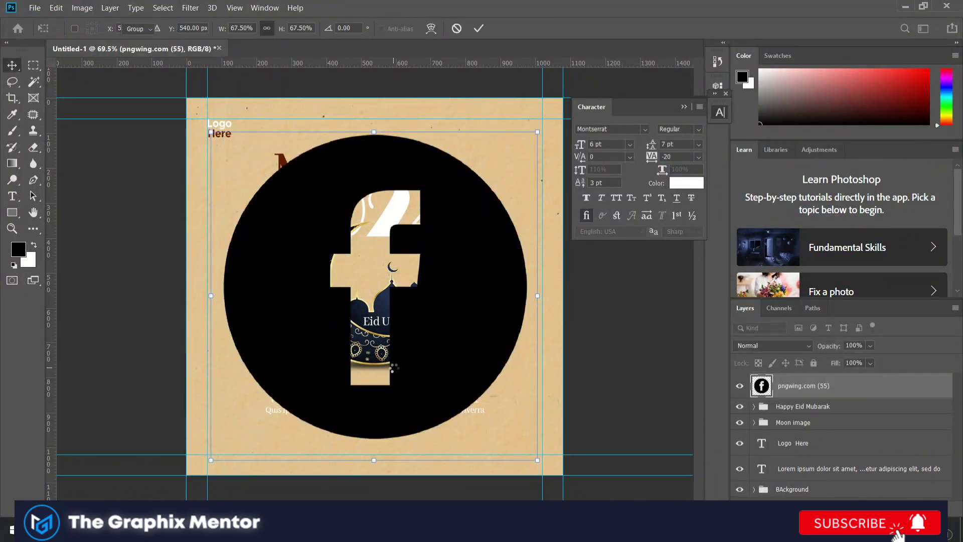
pyautogui.press('Return')
pyautogui.keyDown('shift'); pyautogui.click(802, 437); pyautogui.keyUp('shift')
pyautogui.hotkey('ctrl', 't')
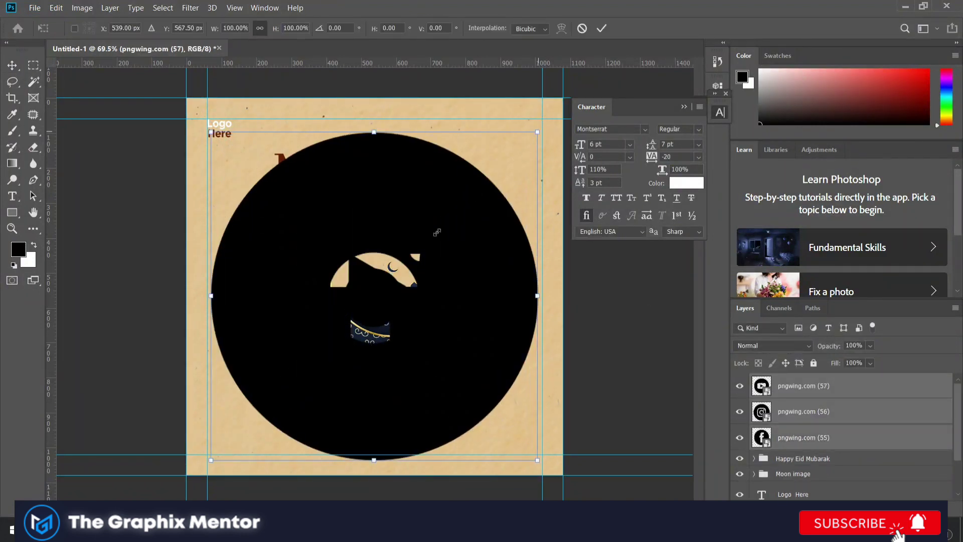
pyautogui.moveTo(526, 135)
pyautogui.mouseDown()
pyautogui.moveTo(230, 440)
pyautogui.moveTo(499, 444)
pyautogui.mouseUp()
pyautogui.press('Return')
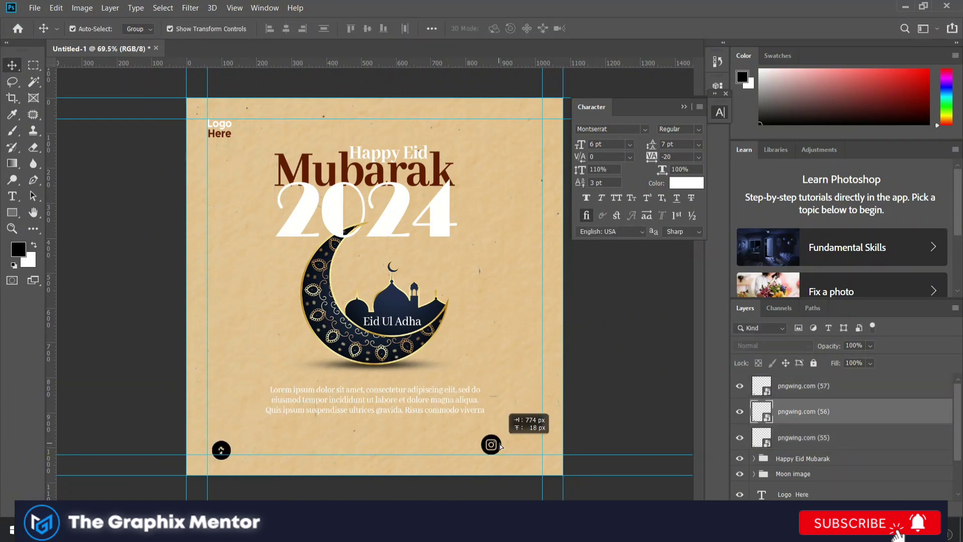
# Line up YouTube, Instagram and Facebook in a row, resizing Instagram to match.
pyautogui.moveTo(221, 450); pyautogui.dragTo(453, 438)
pyautogui.moveTo(229, 450); pyautogui.dragTo(526, 454)
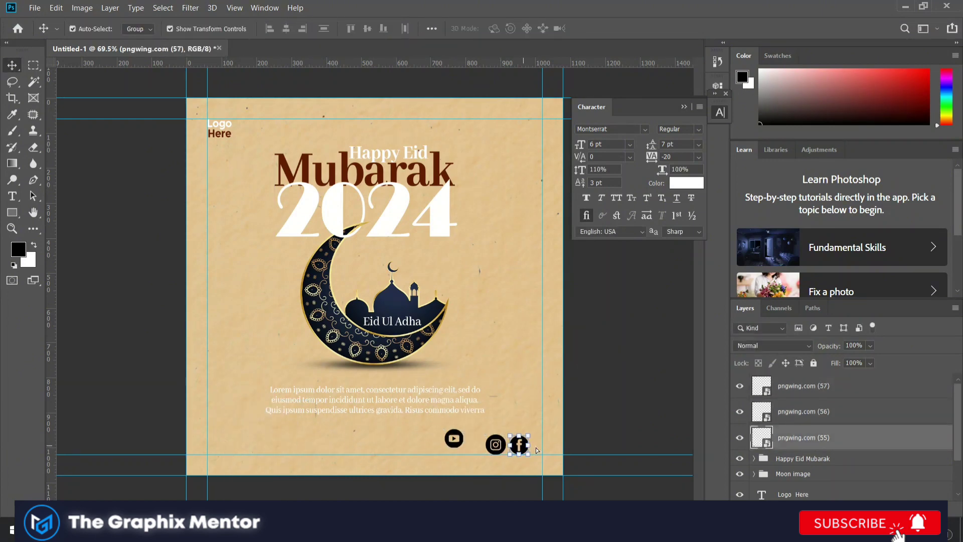
pyautogui.scroll(3, 523, 455)
pyautogui.scroll(3, 524, 455)
pyautogui.moveTo(450, 429); pyautogui.dragTo(478, 429)
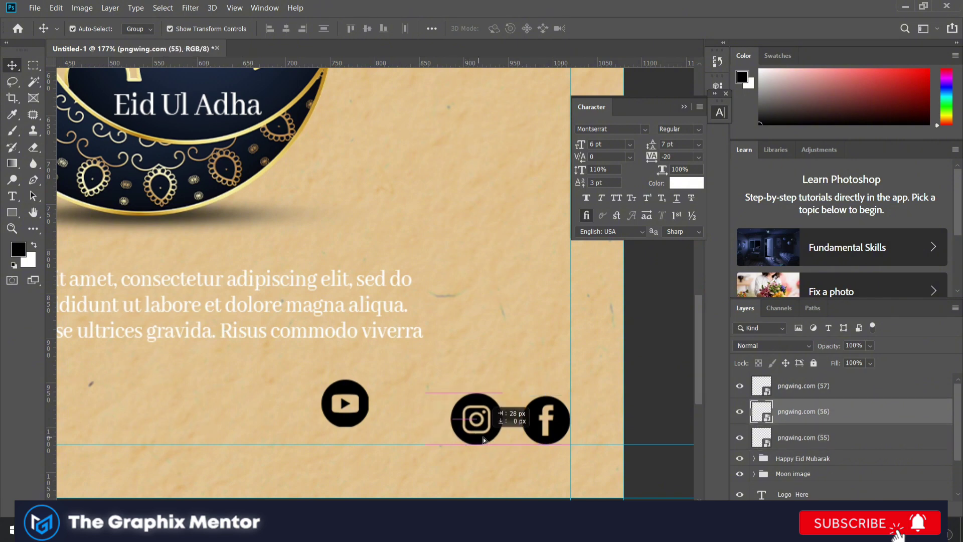
pyautogui.hotkey('ctrl', 't')
pyautogui.moveTo(478, 391); pyautogui.dragTo(475, 398)
pyautogui.press('Return')
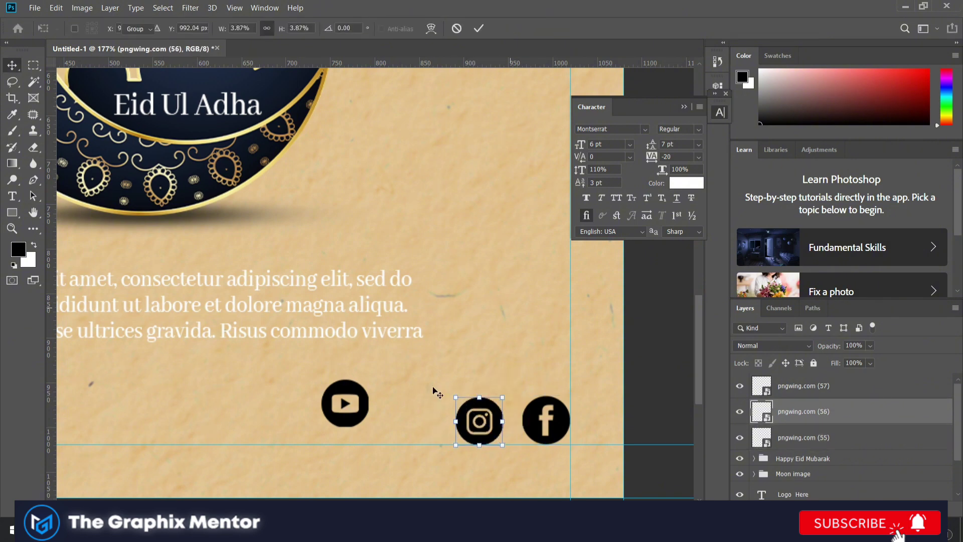
pyautogui.moveTo(352, 406); pyautogui.dragTo(429, 422)
# Shift the three-icon row into final position at bottom right and group the layers.
pyautogui.scroll(-2, 429, 425)
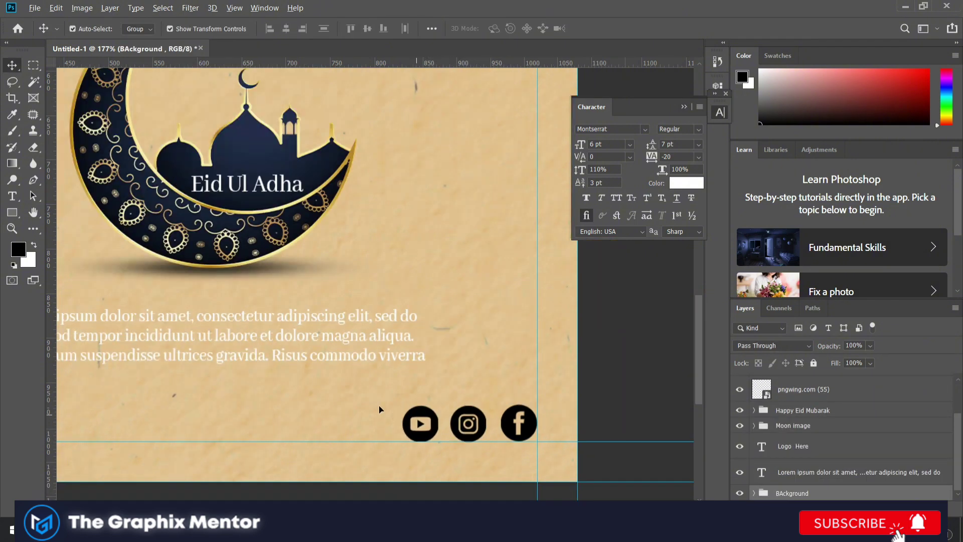
pyautogui.click(396, 415)
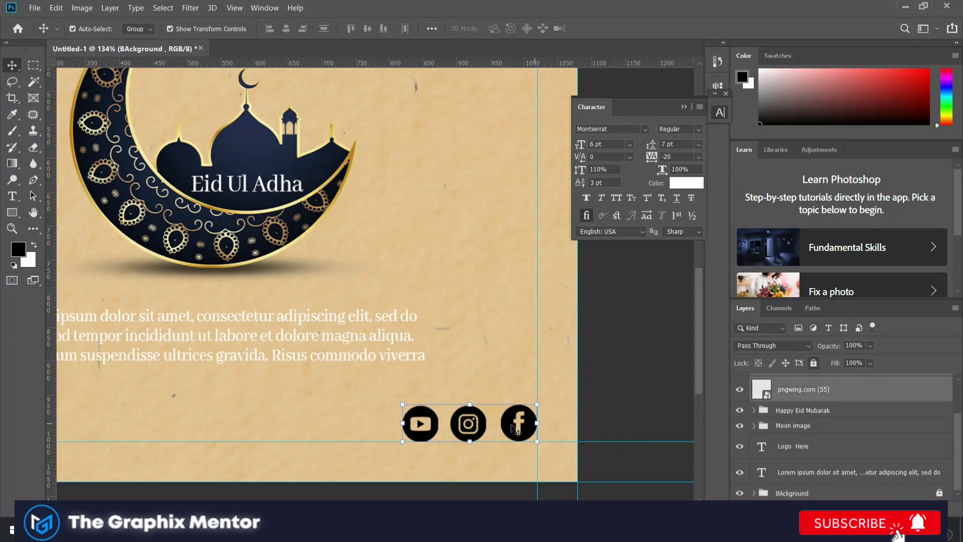
pyautogui.scroll(2, 510, 441)
pyautogui.hotkey('ctrl', 't')
pyautogui.moveTo(470, 423); pyautogui.dragTo(476, 424)
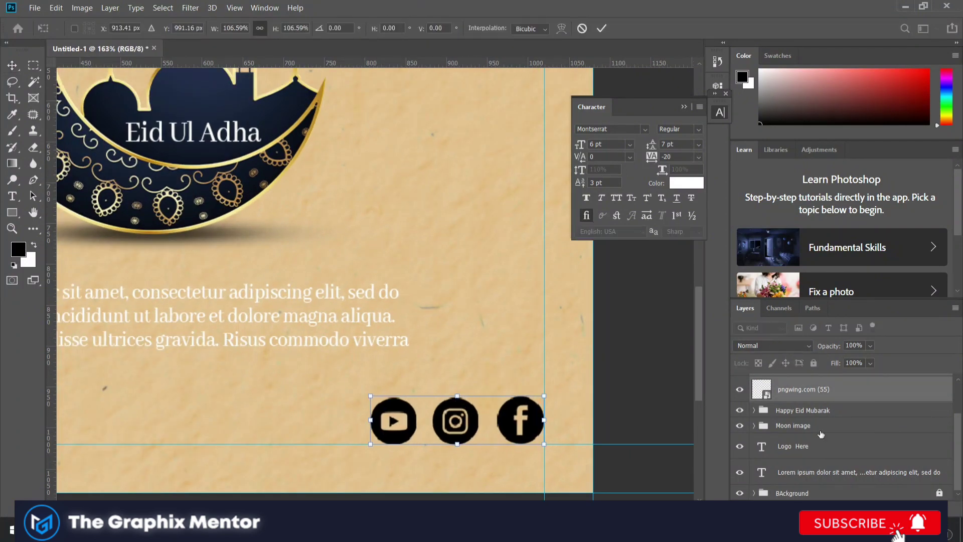
pyautogui.press('Return')
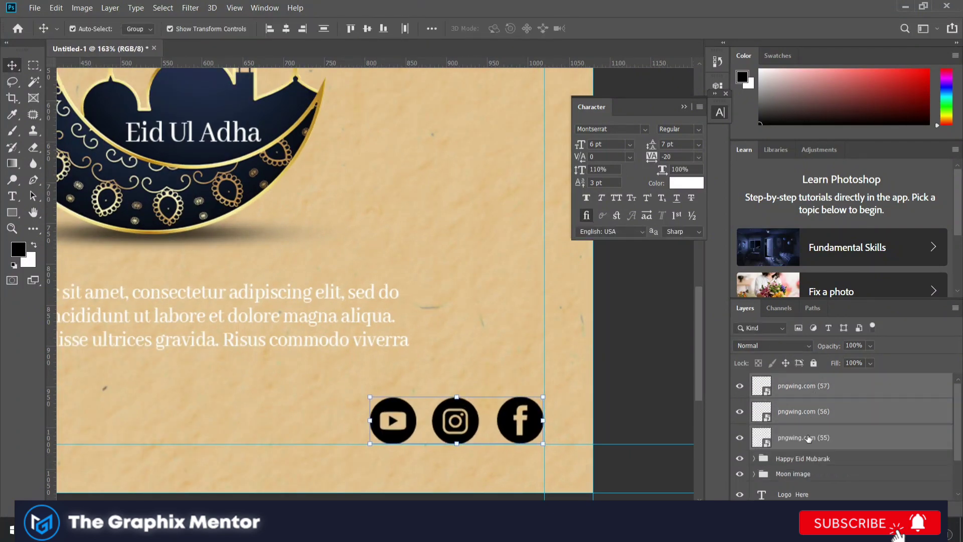
pyautogui.hotkey('ctrl', 'g')
pyautogui.write('Social Icons')
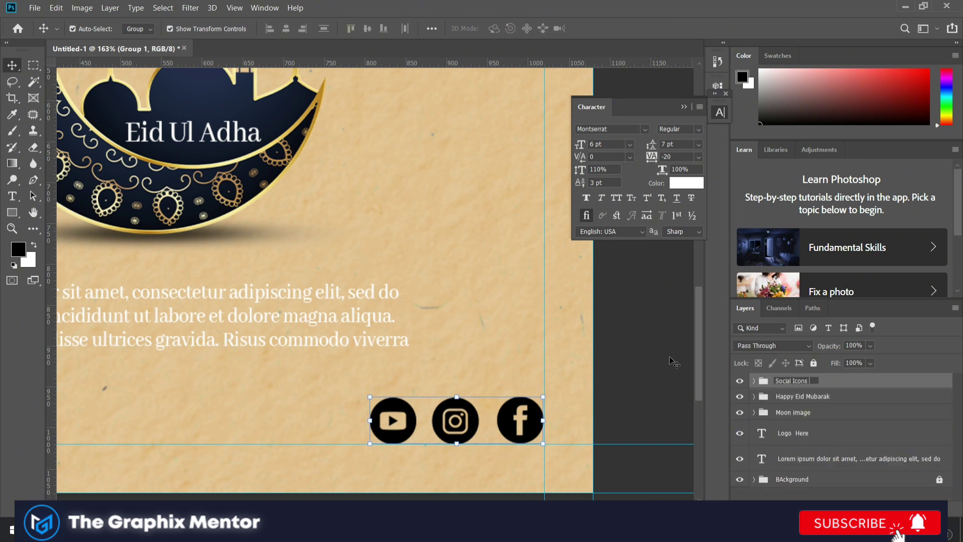
# Group the icon layers and clip a dark red Solid Color fill layer to them.
pyautogui.click(754, 382)
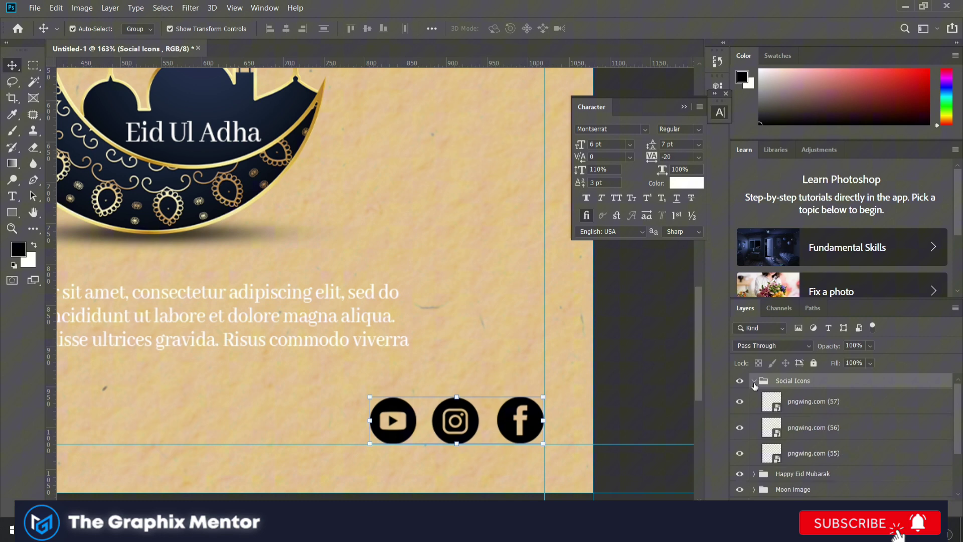
pyautogui.click(805, 406)
pyautogui.hotkey('ctrl', 'g')
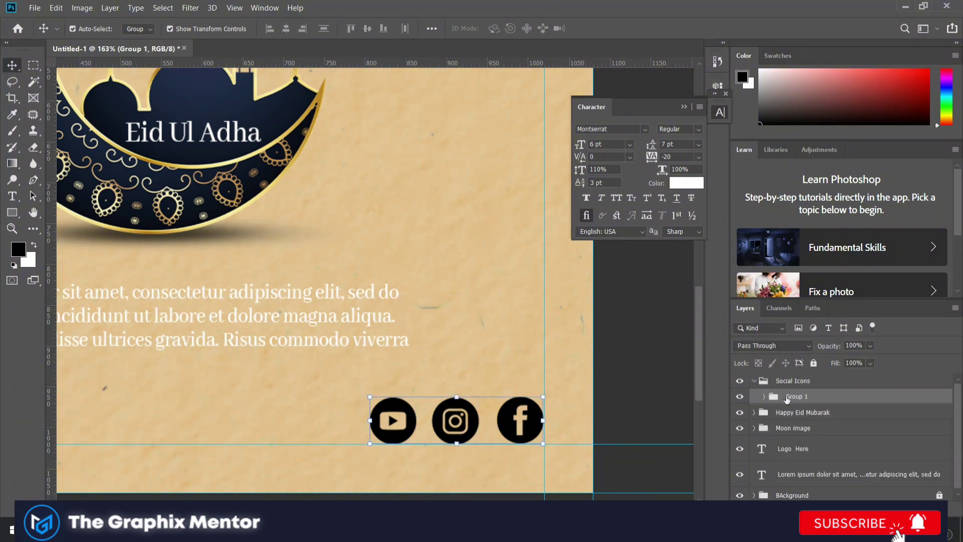
pyautogui.click(925, 509)
pyautogui.click(859, 508)
pyautogui.click(873, 291)
pyautogui.click(582, 402)
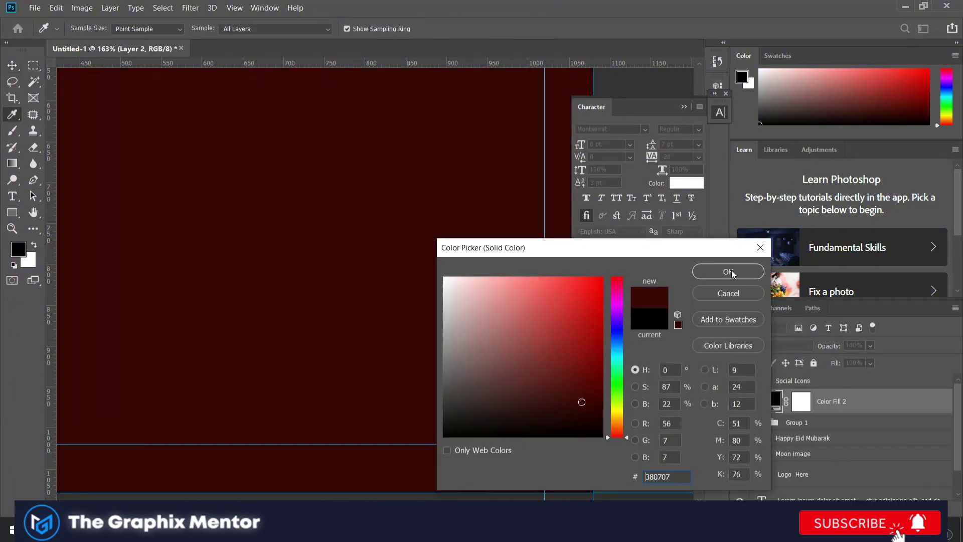
pyautogui.click(728, 271)
pyautogui.keyDown('alt'); pyautogui.click(775, 411); pyautogui.keyUp('alt')
# Change the icons' fill colour to reddish brown.
pyautogui.doubleClick(781, 401)
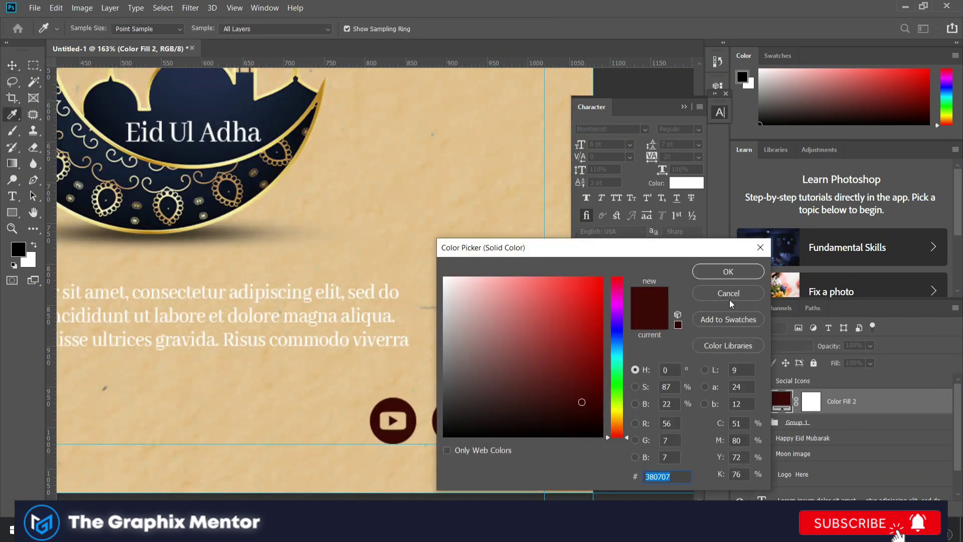
pyautogui.click(729, 299)
pyautogui.hotkey('ctrl', '0')
pyautogui.doubleClick(781, 401)
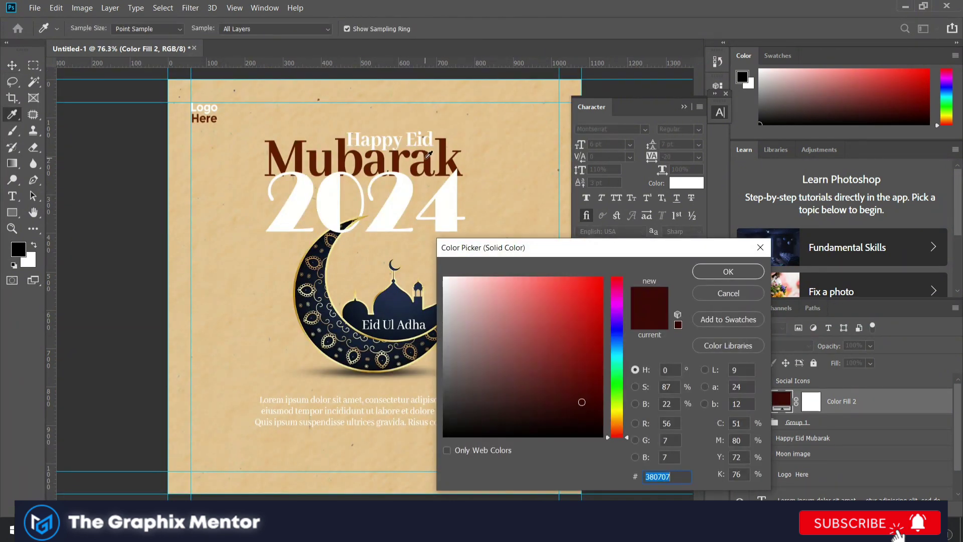
pyautogui.click(618, 421)
pyautogui.click(728, 271)
pyautogui.click(434, 241)
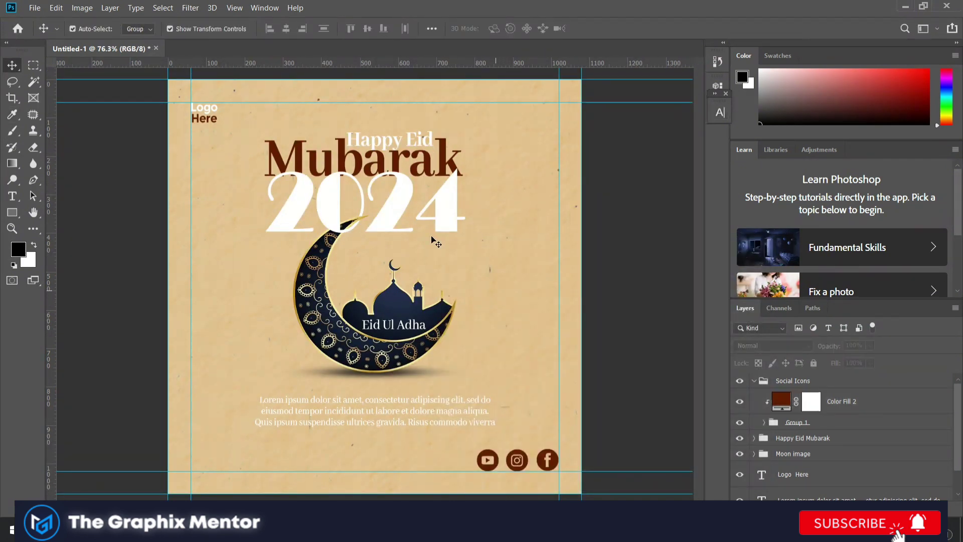
# Scale the Social Icons group down slightly.
pyautogui.scroll(2, 514, 474)
pyautogui.keyDown('ctrl'); pyautogui.click(522, 469); pyautogui.keyUp('ctrl')
pyautogui.hotkey('ctrl', 't')
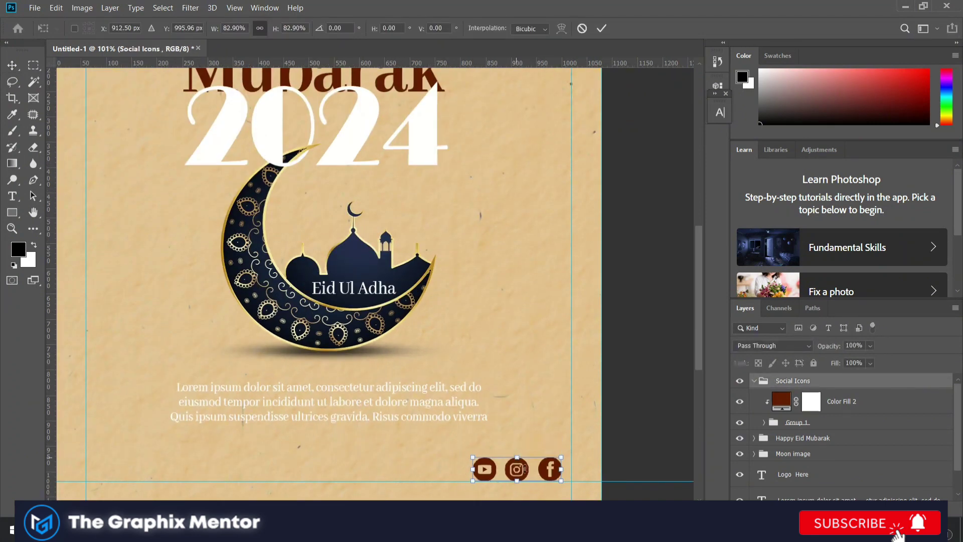
pyautogui.press('Return')
pyautogui.click(531, 408)
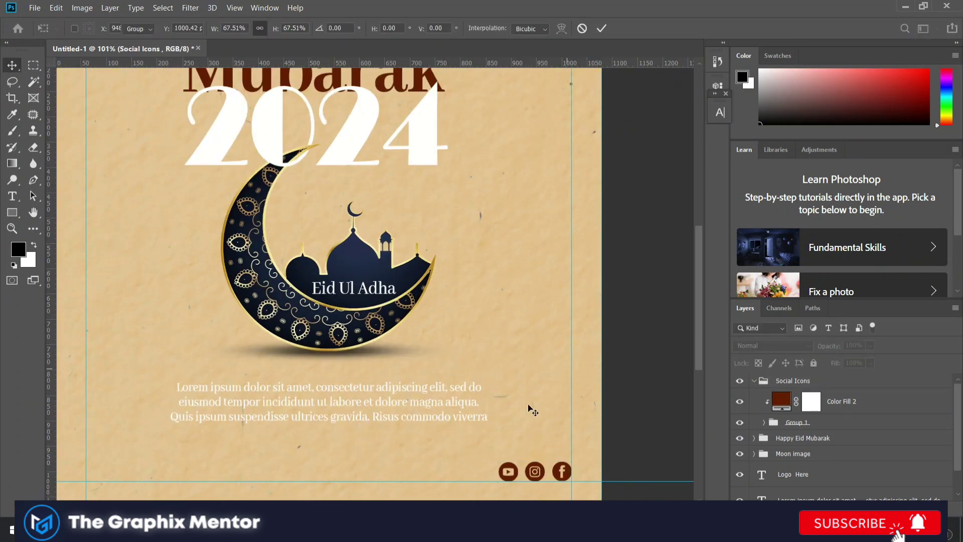
pyautogui.scroll(1, 530, 408)
# Add a bold 'Folow Us' text line below the paragraph.
pyautogui.click(12, 195)
pyautogui.click(276, 335)
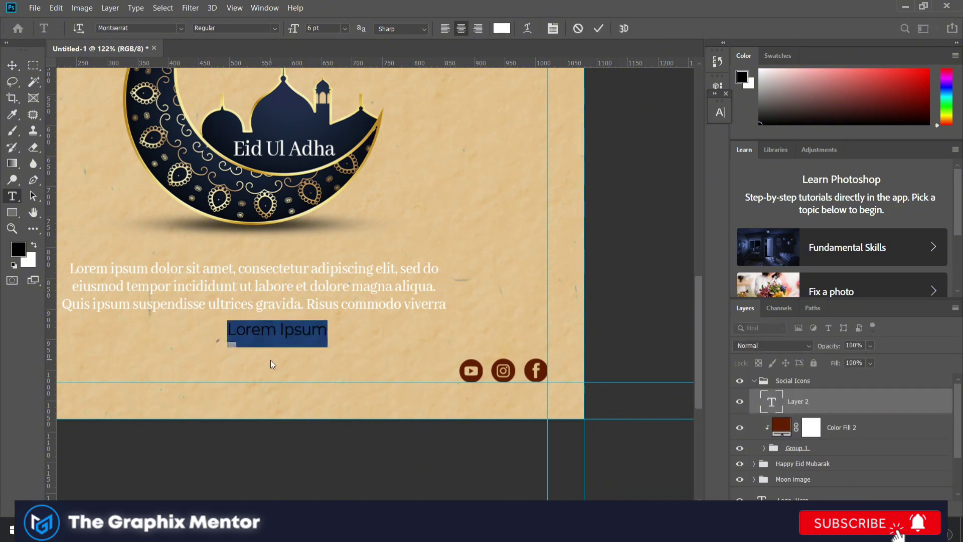
pyautogui.write('Folow Us')
pyautogui.hotkey('ctrl', 'a')
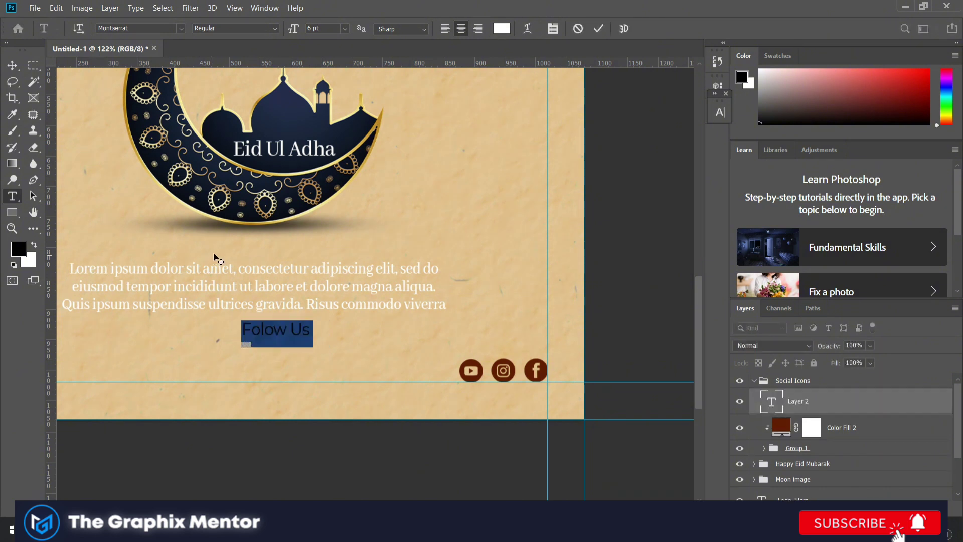
pyautogui.click(721, 112)
pyautogui.click(677, 182)
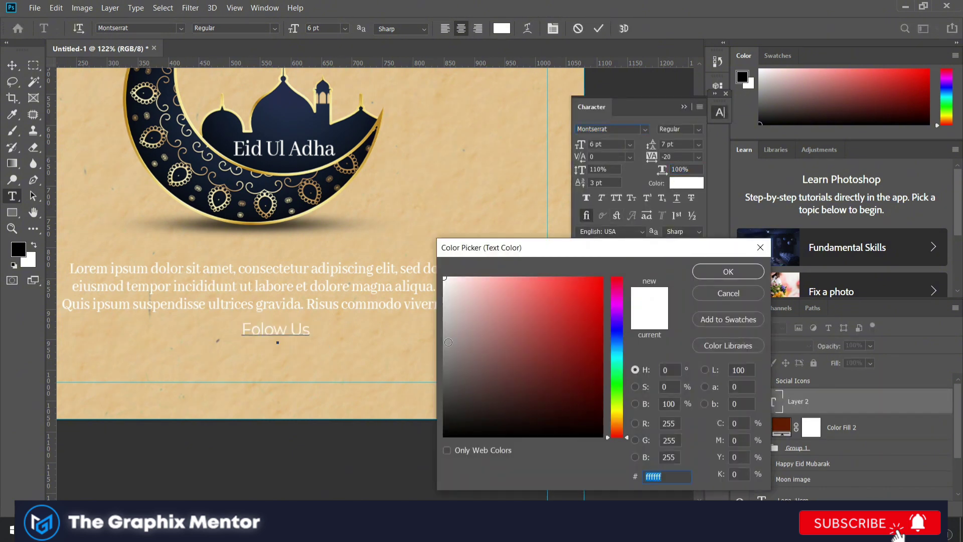
pyautogui.press('Return')
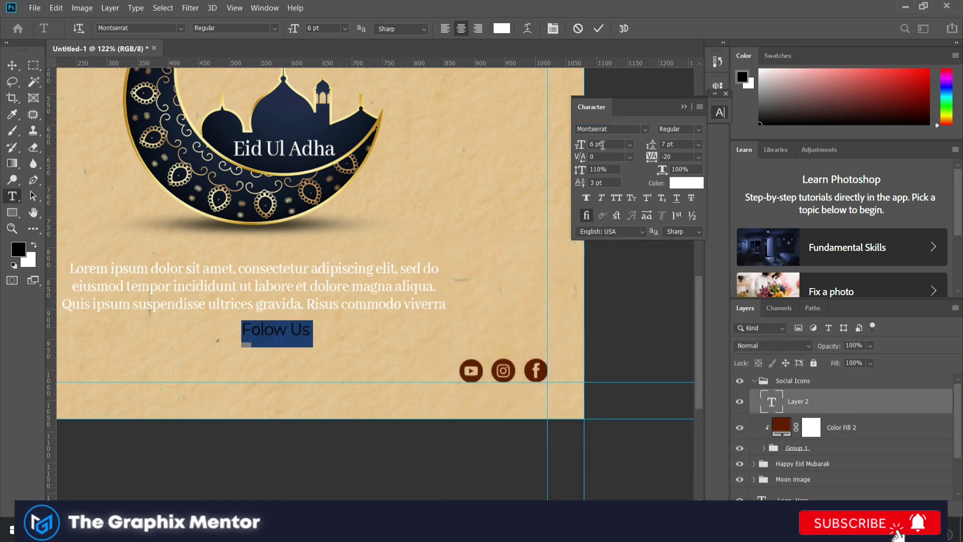
pyautogui.click(690, 129)
pyautogui.click(672, 146)
pyautogui.hotkey('ctrl', 'Return')
# Move 'Folow Us' above the social icons and enlarge it.
pyautogui.press('v')
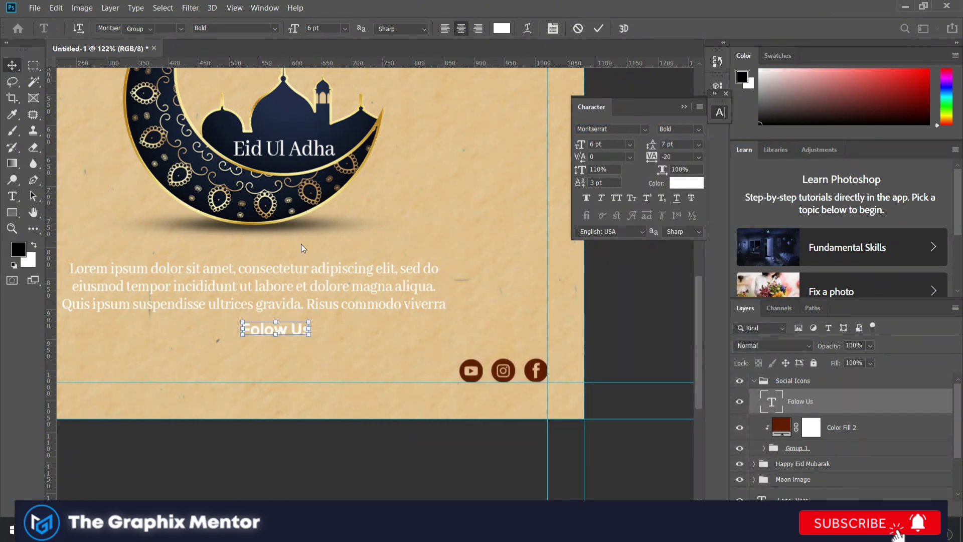
pyautogui.moveTo(360, 340); pyautogui.dragTo(546, 358)
pyautogui.hotkey('ctrl', 'z')
pyautogui.click(800, 401)
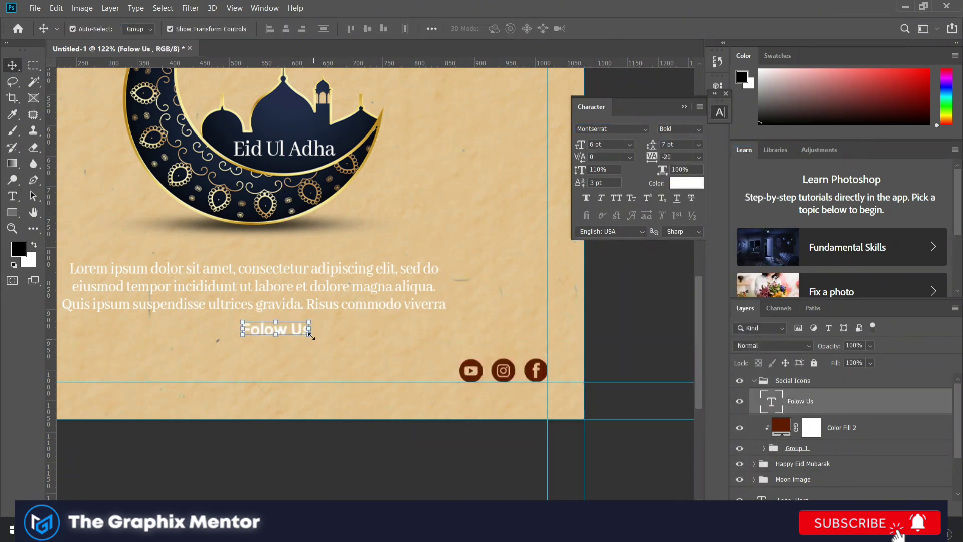
pyautogui.moveTo(358, 345)
pyautogui.mouseDown()
pyautogui.moveTo(502, 346)
pyautogui.moveTo(547, 326)
pyautogui.moveTo(513, 347)
pyautogui.moveTo(501, 333)
pyautogui.mouseUp()
pyautogui.hotkey('ctrl', 't')
pyautogui.press('Return')
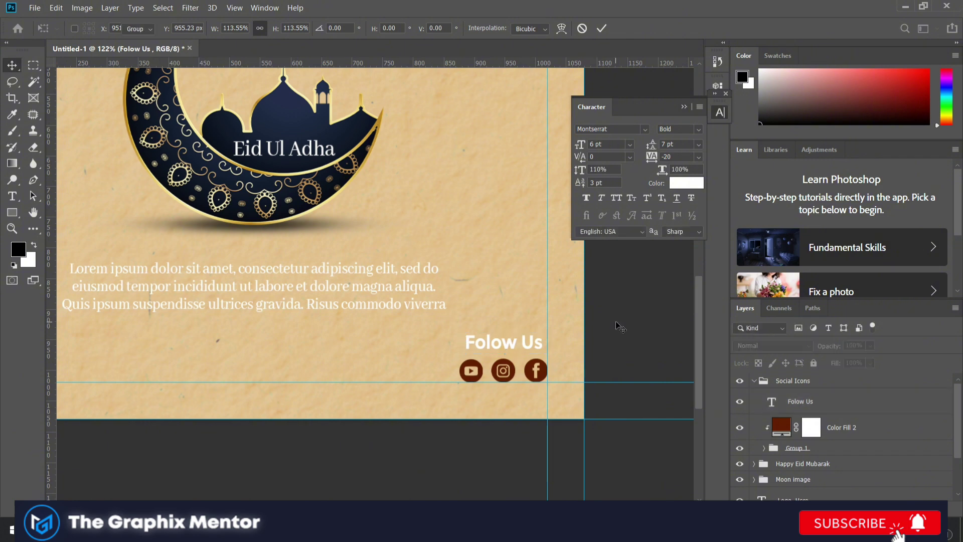
# Shrink the Social Icons group to about 83%.
pyautogui.scroll(-3, 516, 355)
pyautogui.scroll(2, 544, 440)
pyautogui.scroll(1, 568, 418)
pyautogui.scroll(4, 568, 418)
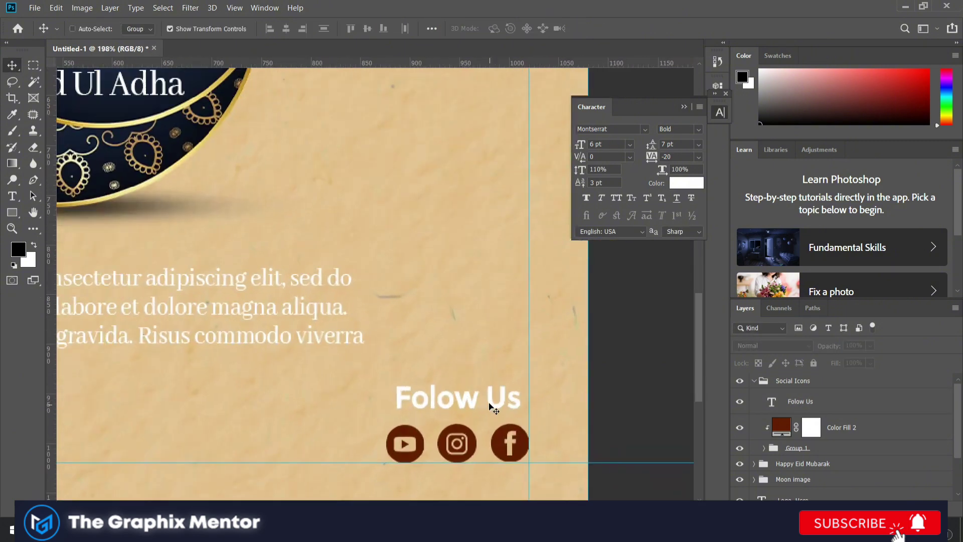
pyautogui.click(476, 396)
pyautogui.moveTo(456, 386); pyautogui.dragTo(456, 399)
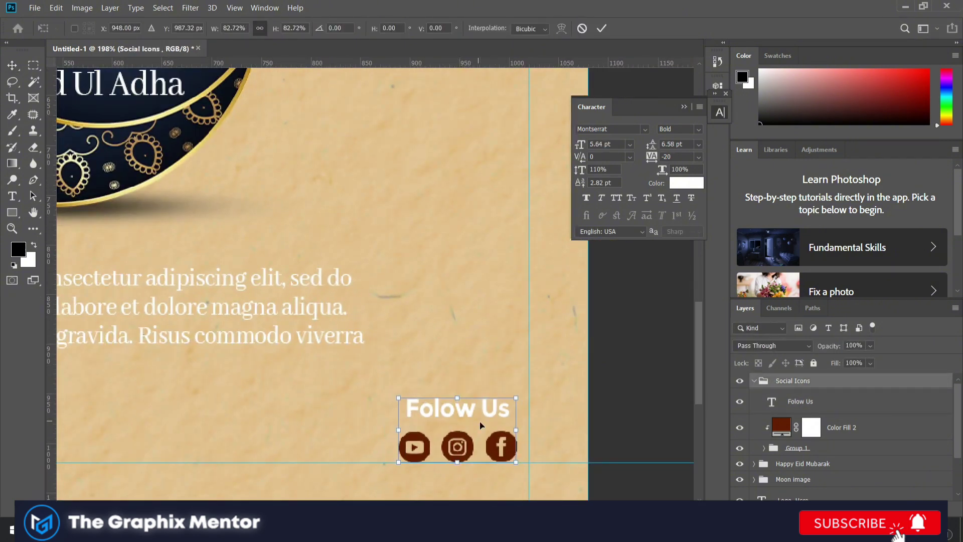
pyautogui.scroll(-2, 658, 389)
pyautogui.scroll(-2, 451, 426)
# Draw a brown rounded rectangle below the body text with a larger corner radius.
pyautogui.press('Return')
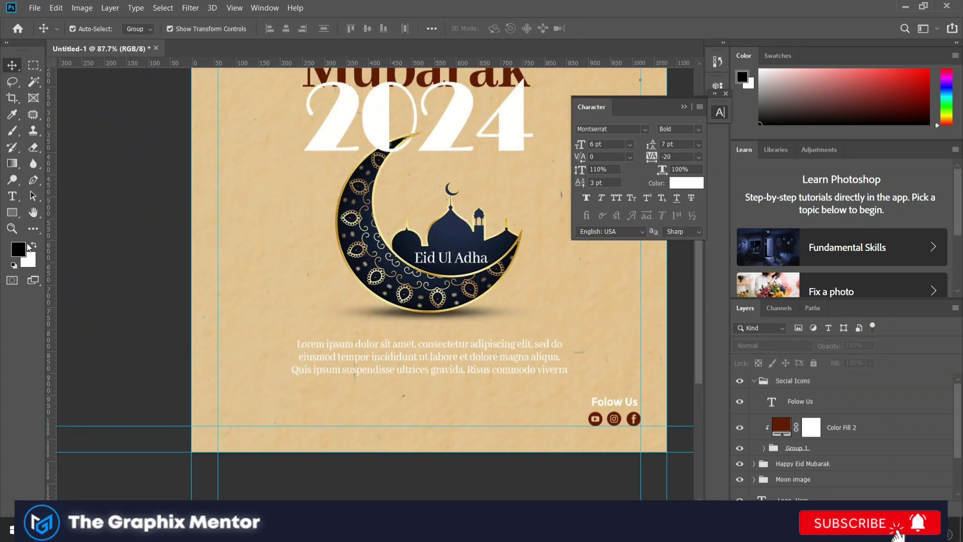
pyautogui.moveTo(13, 212); pyautogui.dragTo(55, 223)
pyautogui.moveTo(399, 396); pyautogui.dragTo(491, 417)
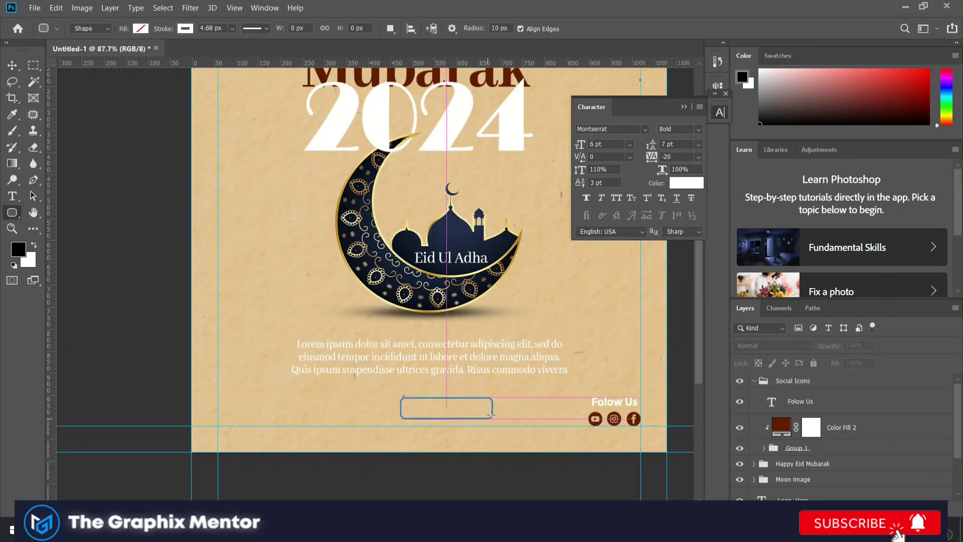
pyautogui.scroll(2, 523, 313)
pyautogui.click(544, 161)
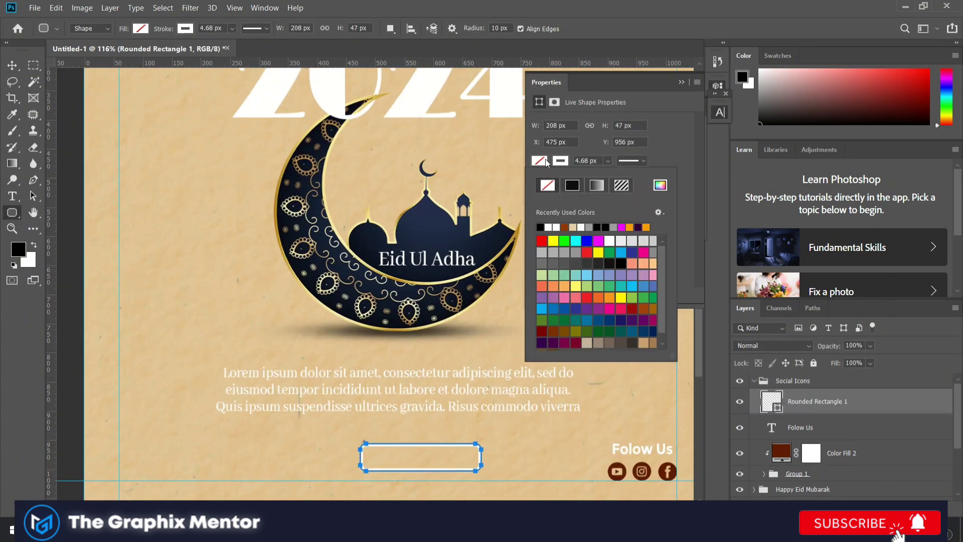
pyautogui.click(564, 227)
pyautogui.press('Return')
pyautogui.write('v')
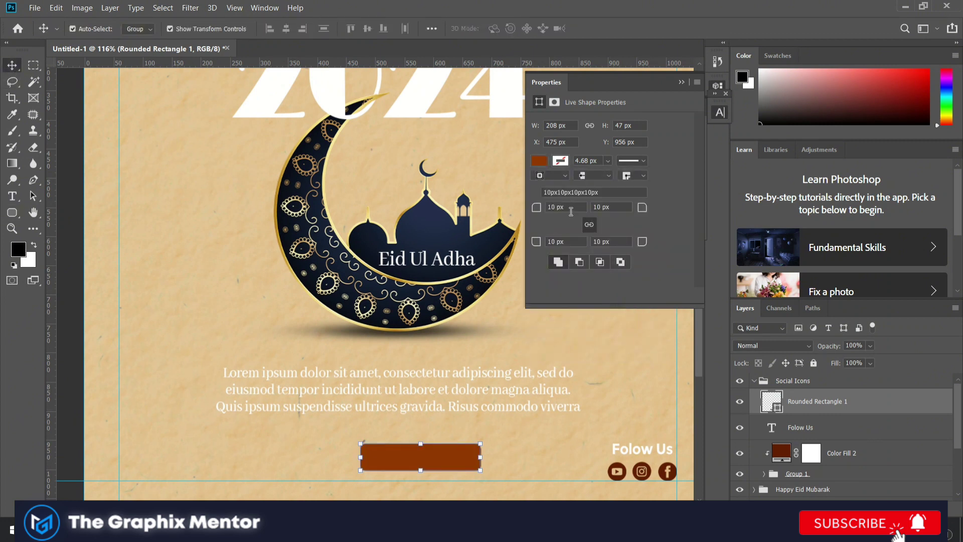
pyautogui.write('0')
pyautogui.press('Return')
# Shrink the rounded rectangle and align it level with the social icons.
pyautogui.click(798, 381)
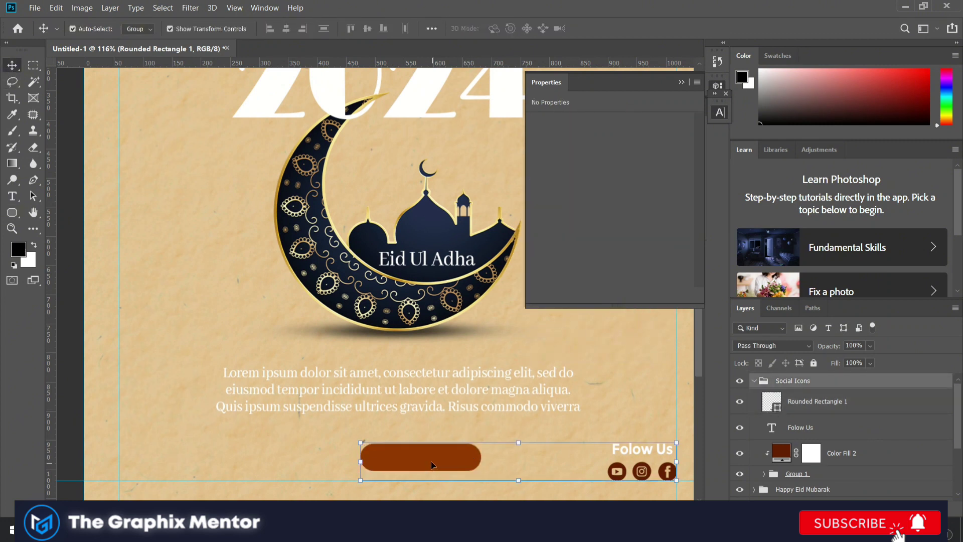
pyautogui.click(812, 402)
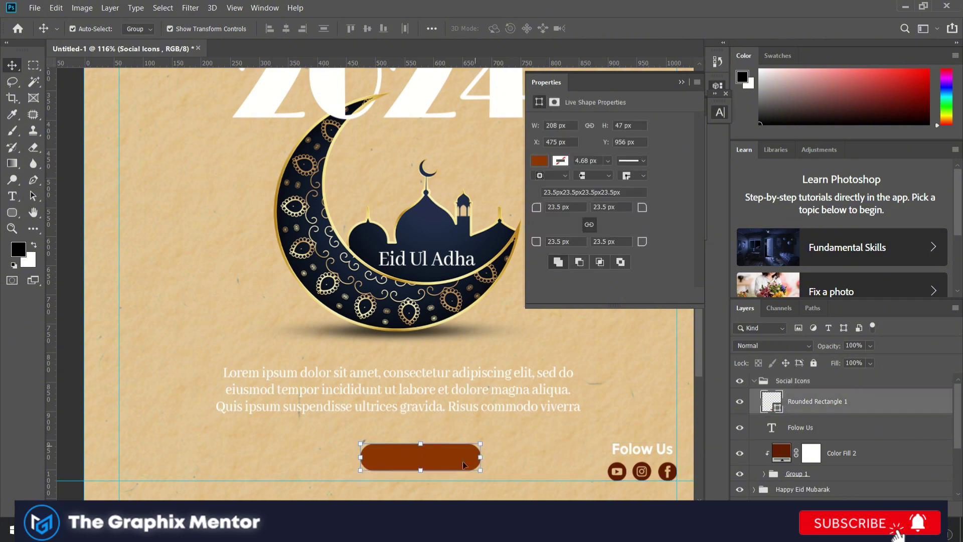
pyautogui.hotkey('ctrl', 't')
pyautogui.moveTo(420, 470); pyautogui.dragTo(421, 461)
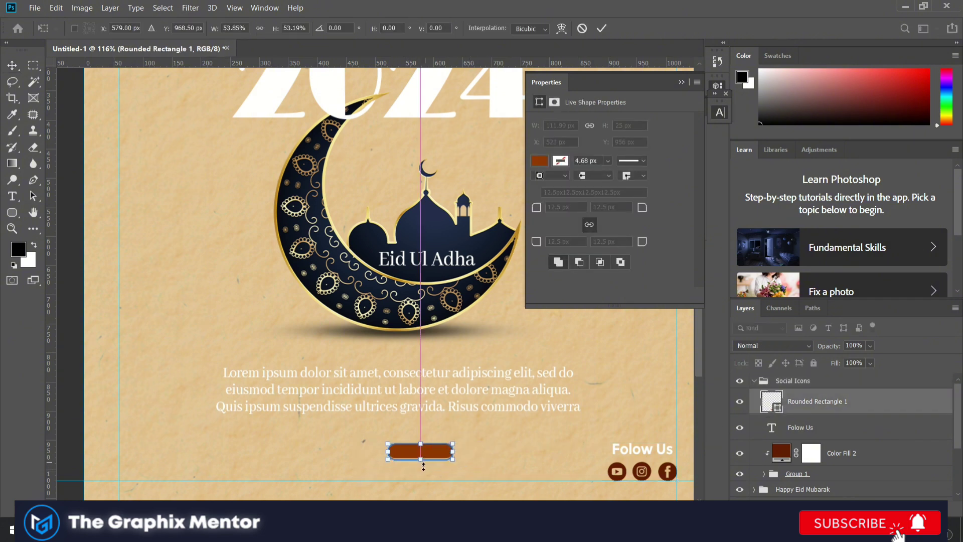
pyautogui.press('Return')
pyautogui.scroll(1, 387, 464)
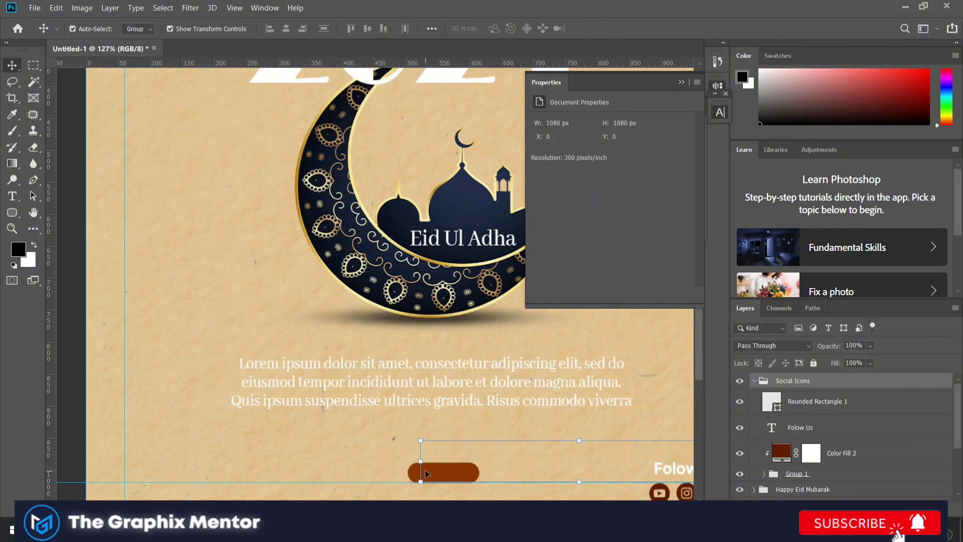
pyautogui.moveTo(807, 401); pyautogui.dragTo(766, 390)
pyautogui.moveTo(467, 451); pyautogui.dragTo(501, 462)
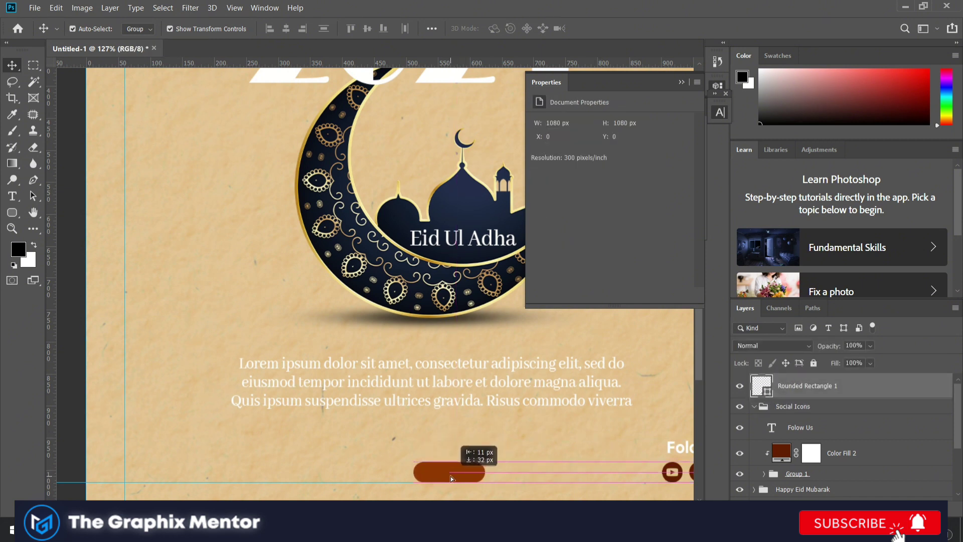
pyautogui.scroll(-1, 501, 463)
# Add a guide at the button's top edge and recolour the button darker brown.
pyautogui.moveTo(436, 64); pyautogui.dragTo(420, 461)
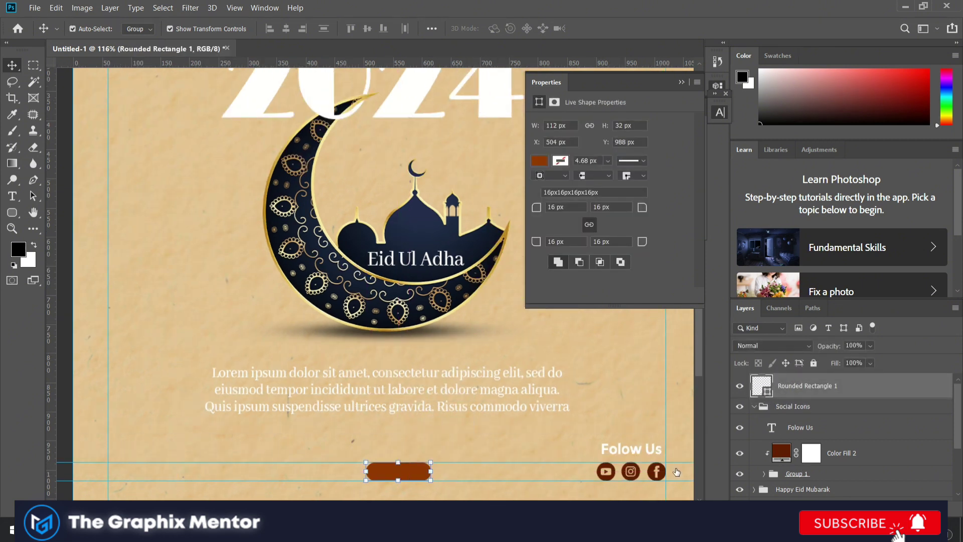
pyautogui.doubleClick(760, 385)
pyautogui.click(606, 474)
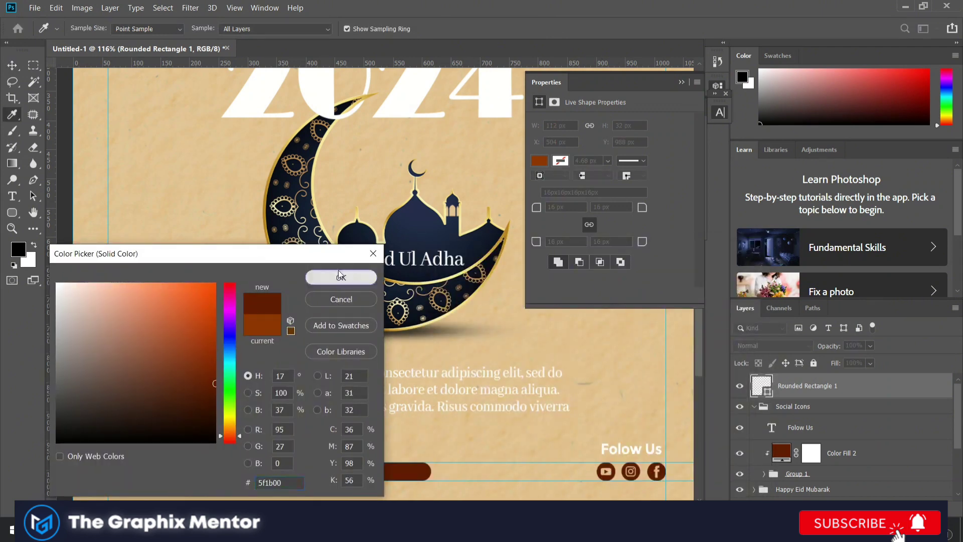
pyautogui.click(341, 278)
pyautogui.press('v')
pyautogui.scroll(1, 493, 482)
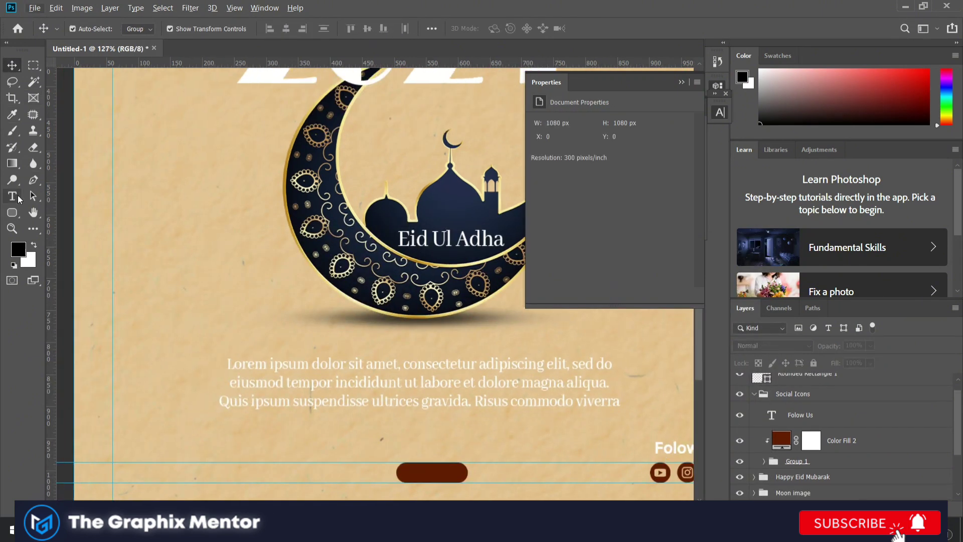
# Add 'Contact Us' text at 4 pt and move it onto the brown button.
pyautogui.click(13, 196)
pyautogui.click(436, 449)
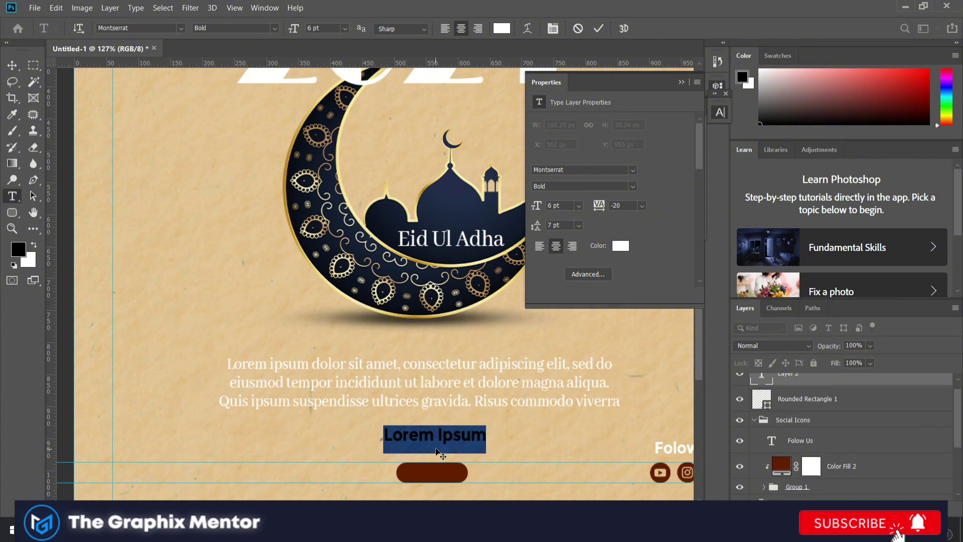
pyautogui.write('Shop')
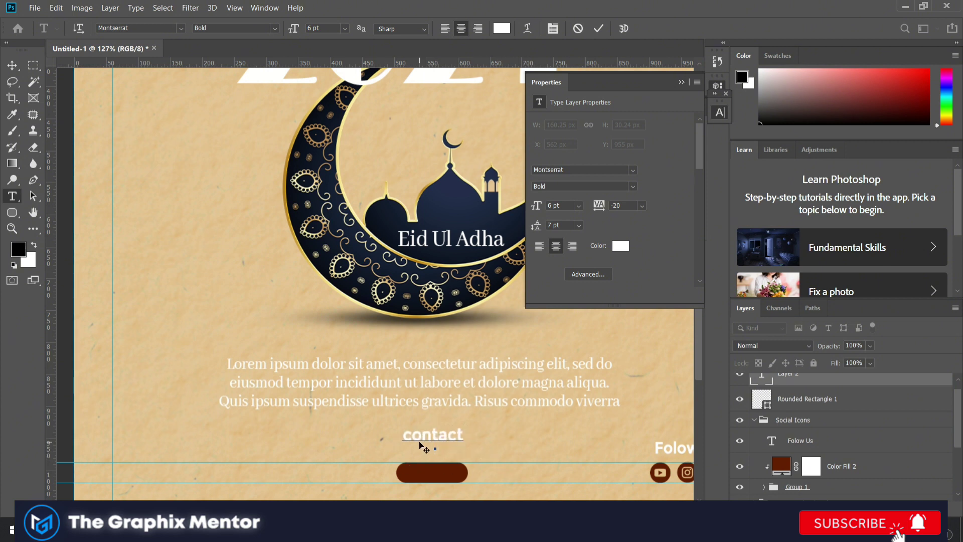
pyautogui.doubleClick(419, 434)
pyautogui.click(403, 435)
pyautogui.write('Us')
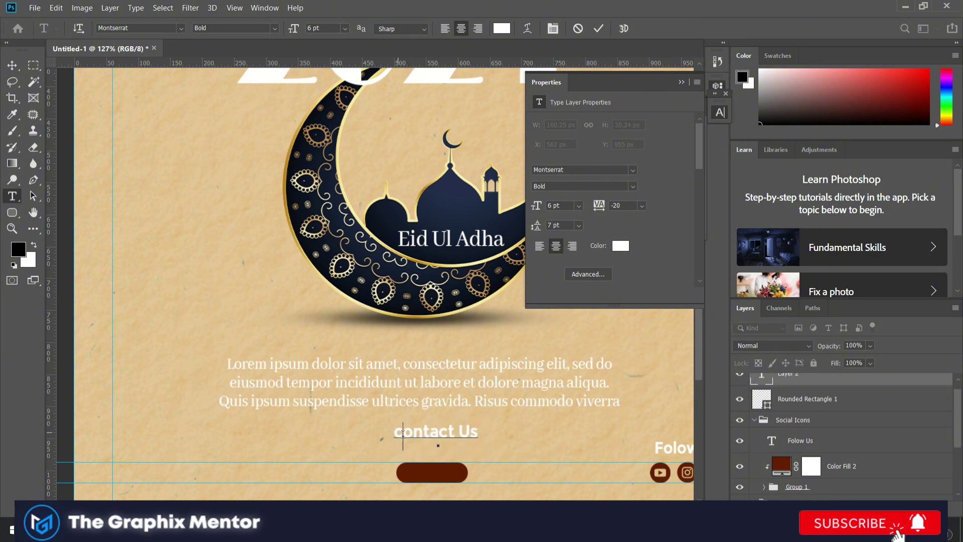
pyautogui.moveTo(393, 434); pyautogui.dragTo(481, 436)
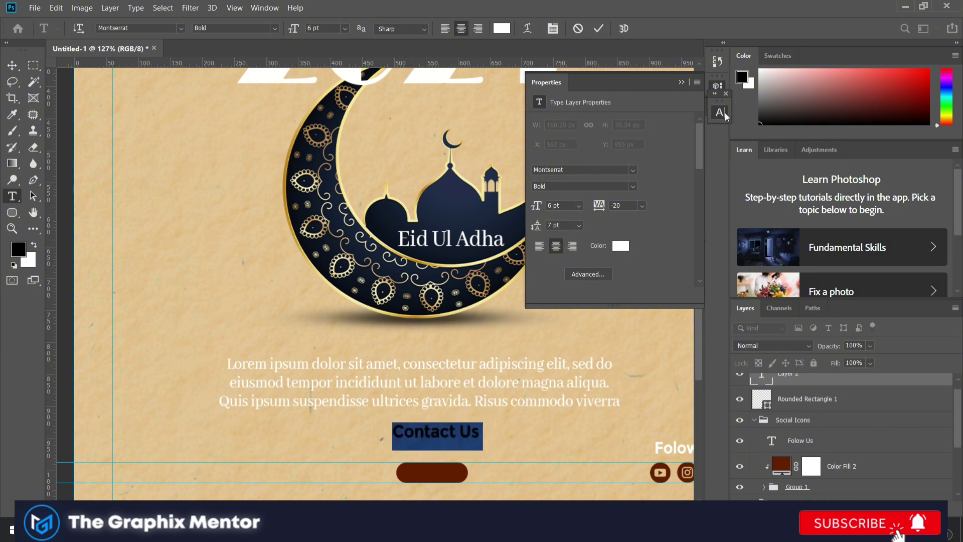
pyautogui.press('Down')
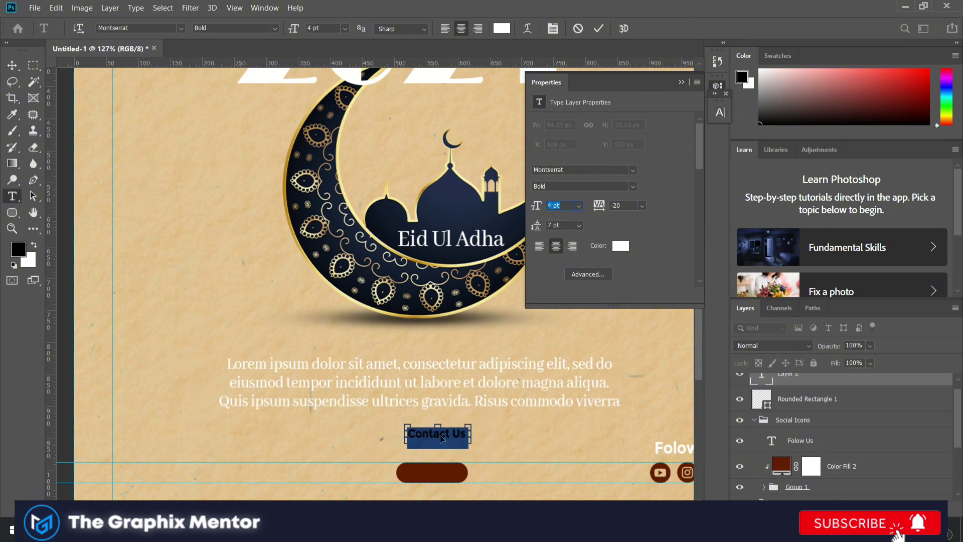
pyautogui.moveTo(441, 438); pyautogui.dragTo(441, 474)
pyautogui.hotkey('ctrl', 'Return')
# Change the Contact Us label's font style to Montserrat SemiBold.
pyautogui.press('v')
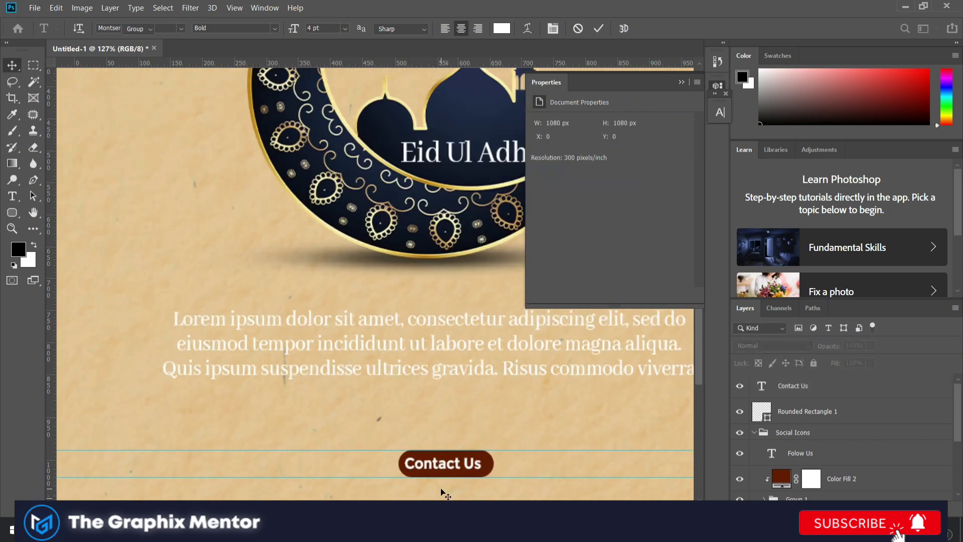
pyautogui.scroll(3, 445, 495)
pyautogui.click(354, 397)
pyautogui.press('Return')
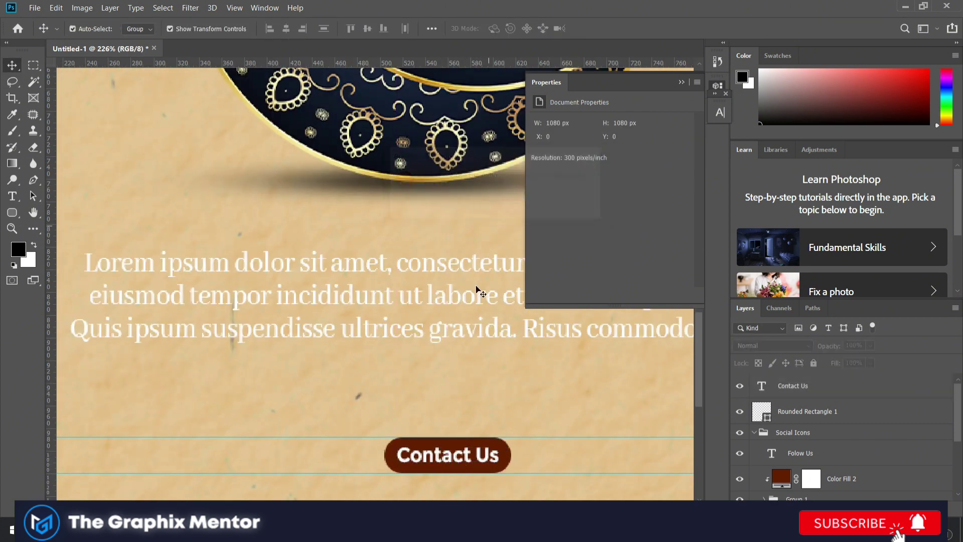
pyautogui.scroll(-5, 479, 292)
pyautogui.doubleClick(761, 385)
pyautogui.click(718, 113)
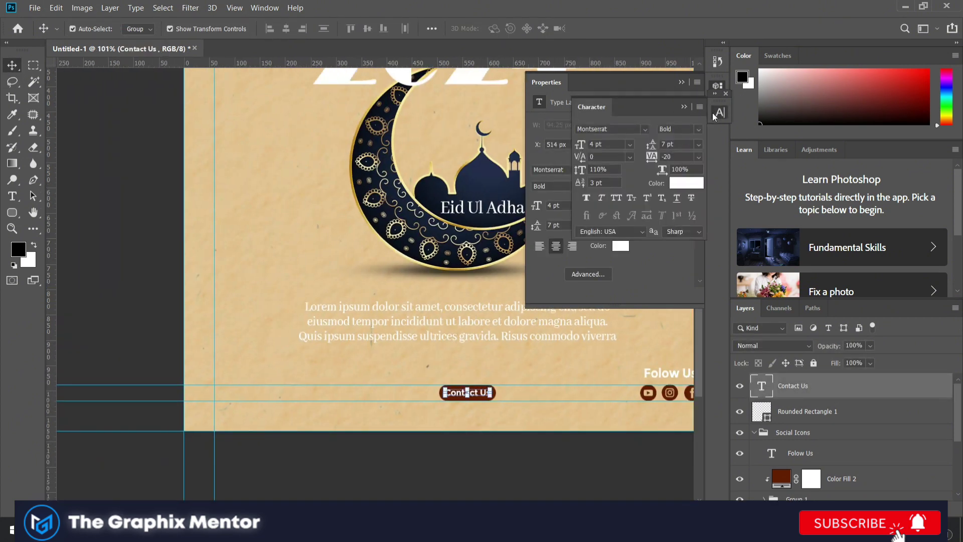
pyautogui.click(700, 128)
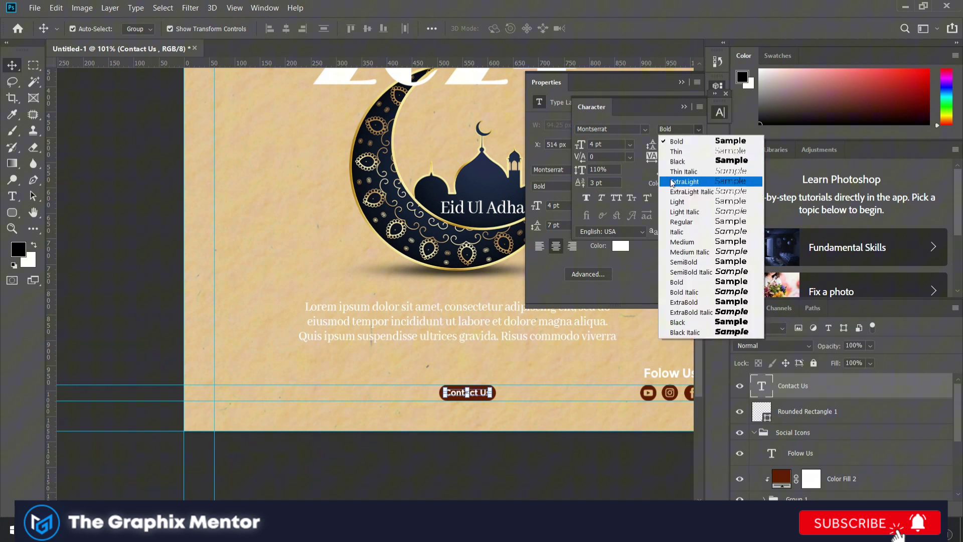
pyautogui.click(674, 234)
pyautogui.click(700, 129)
pyautogui.click(682, 264)
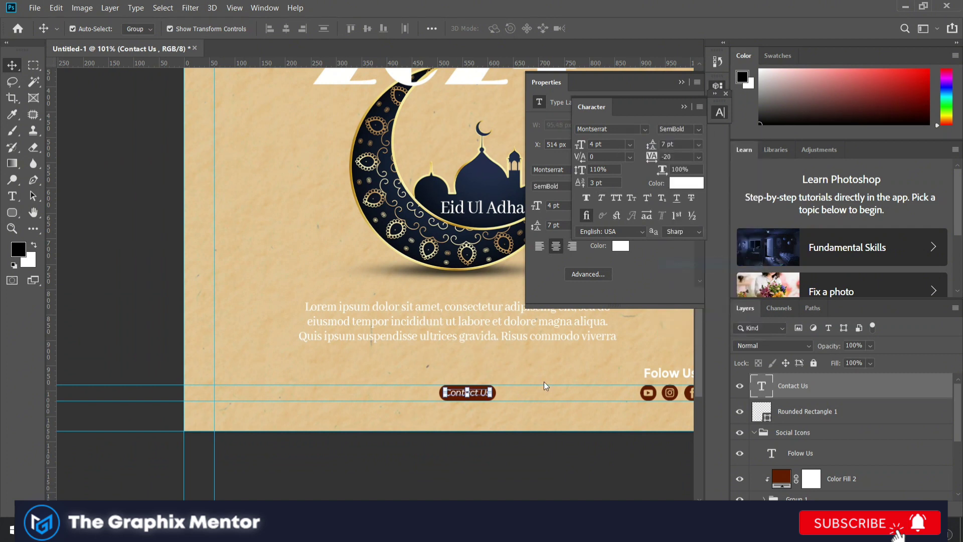
pyautogui.click(499, 418)
pyautogui.hscroll(-3, 473, 423)
pyautogui.click(310, 371)
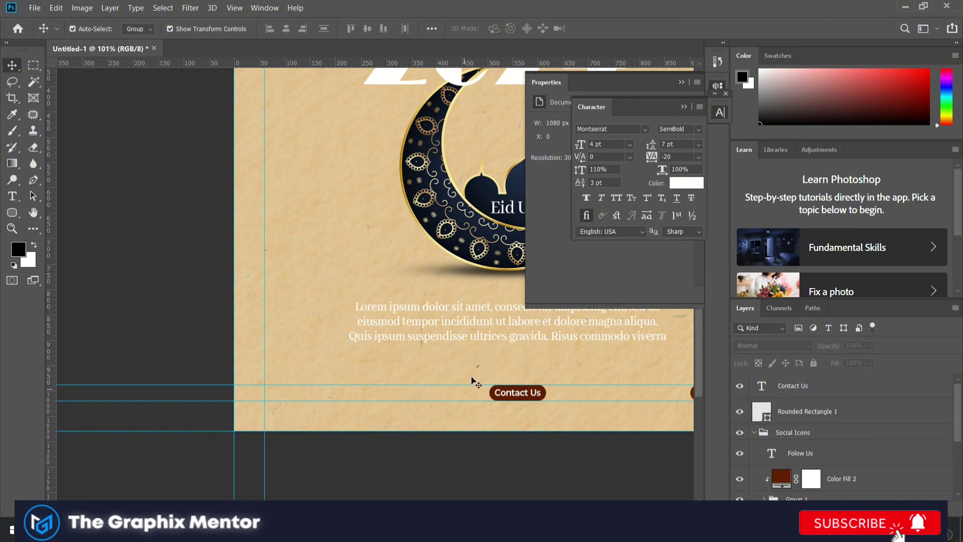
pyautogui.hscroll(-1, 537, 397)
# Duplicate the Contact Us text toward the footer's bottom-left corner for the phone line.
pyautogui.moveTo(537, 397); pyautogui.dragTo(316, 387)
pyautogui.scroll(2, 308, 391)
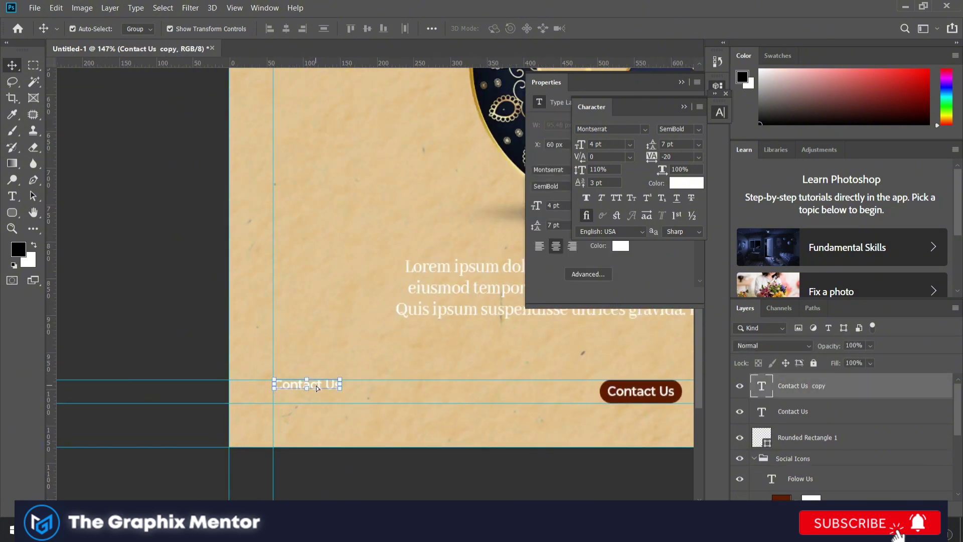
pyautogui.click(12, 198)
pyautogui.click(287, 384)
pyautogui.write('+123 456 7890')
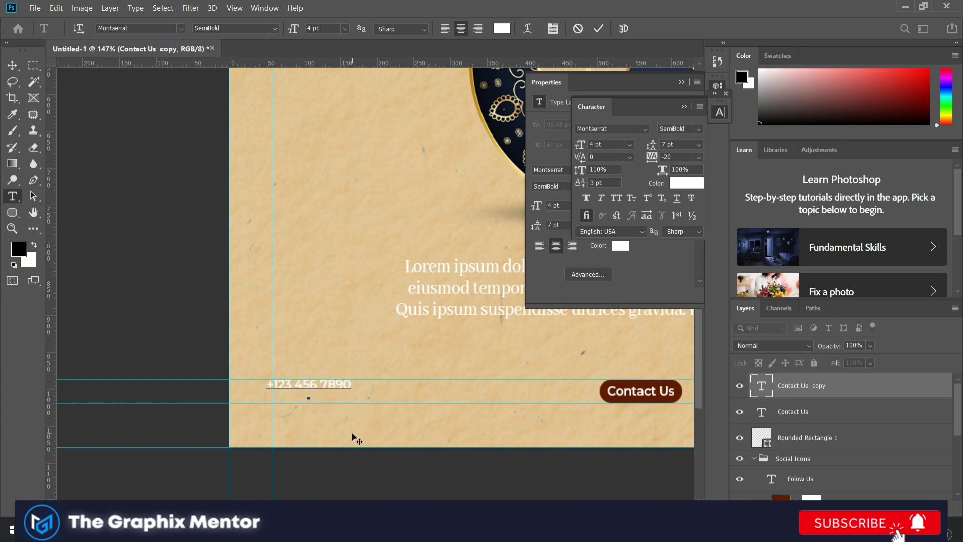
pyautogui.hotkey('ctrl', 'a')
pyautogui.press('Up')
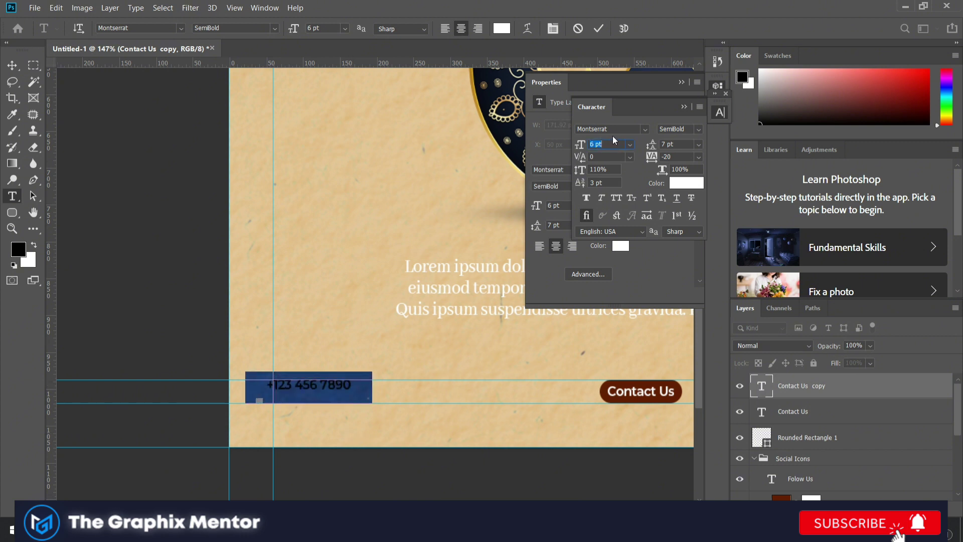
pyautogui.press('Up')
pyautogui.press('Up')
pyautogui.press('Up')
pyautogui.click(698, 129)
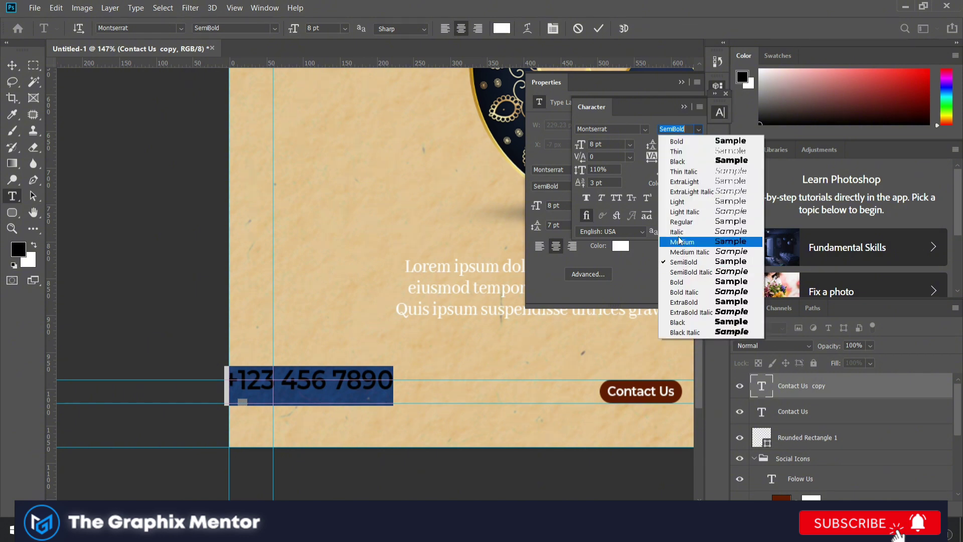
pyautogui.click(712, 282)
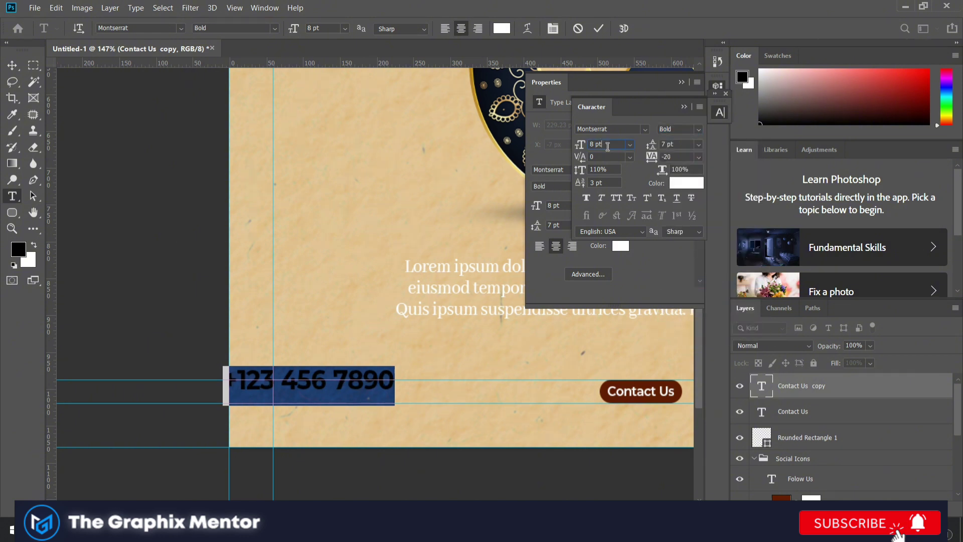
pyautogui.press('Down')
pyautogui.press('Down')
pyautogui.click(12, 65)
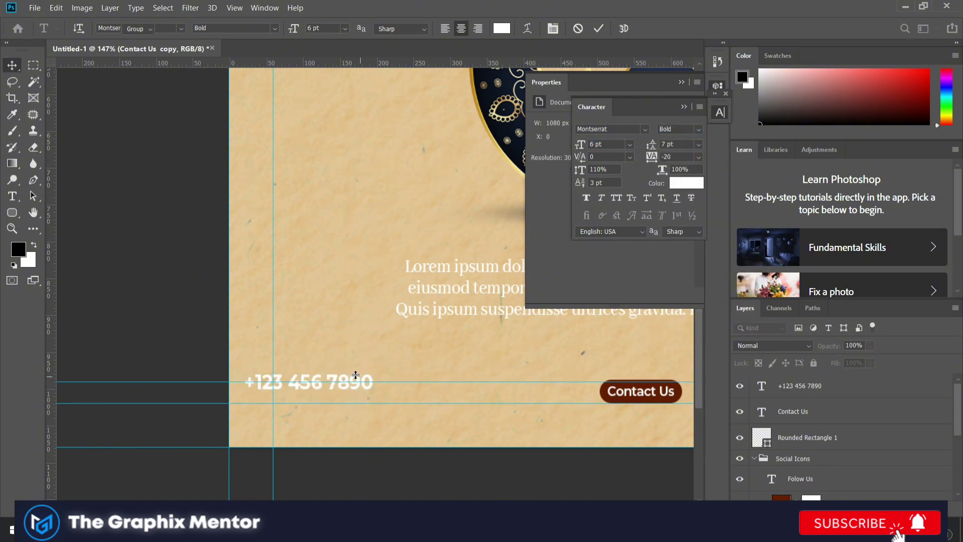
pyautogui.moveTo(355, 375)
pyautogui.mouseDown()
pyautogui.moveTo(371, 382)
pyautogui.moveTo(419, 371)
pyautogui.mouseUp()
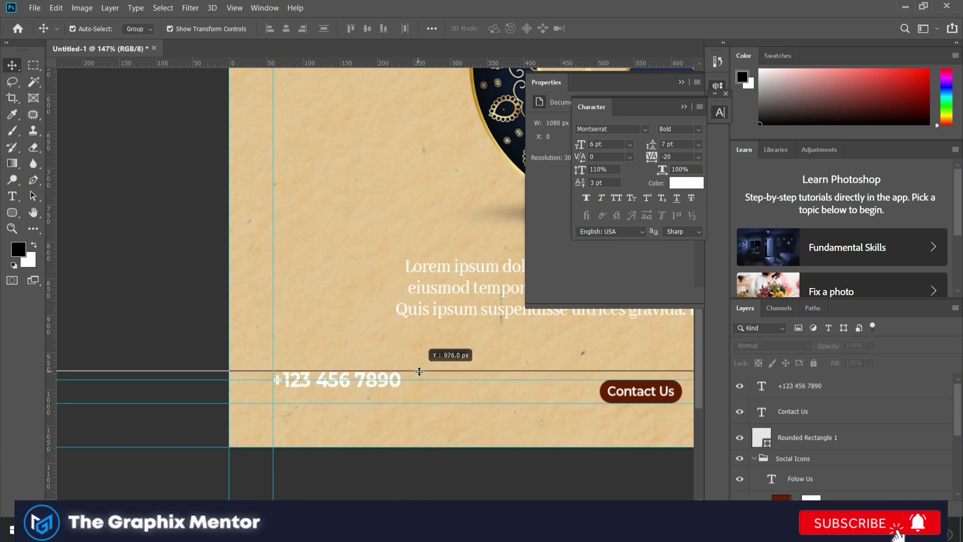
# Nudge the Follow Us social icons group up two steps.
pyautogui.hscroll(3, 415, 382)
pyautogui.hscroll(1, 577, 404)
pyautogui.click(484, 396)
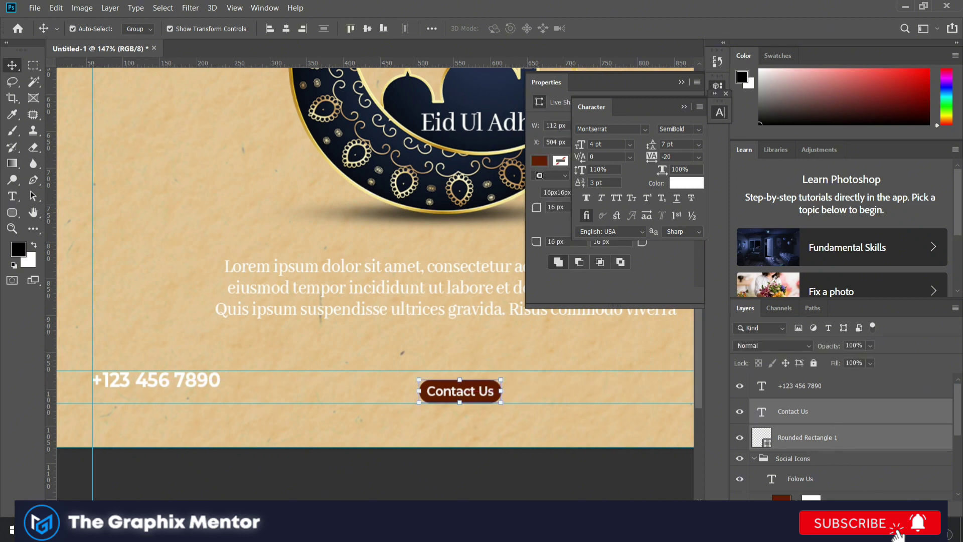
pyautogui.scroll(-1, 505, 370)
pyautogui.hscroll(3, 505, 370)
pyautogui.click(606, 362)
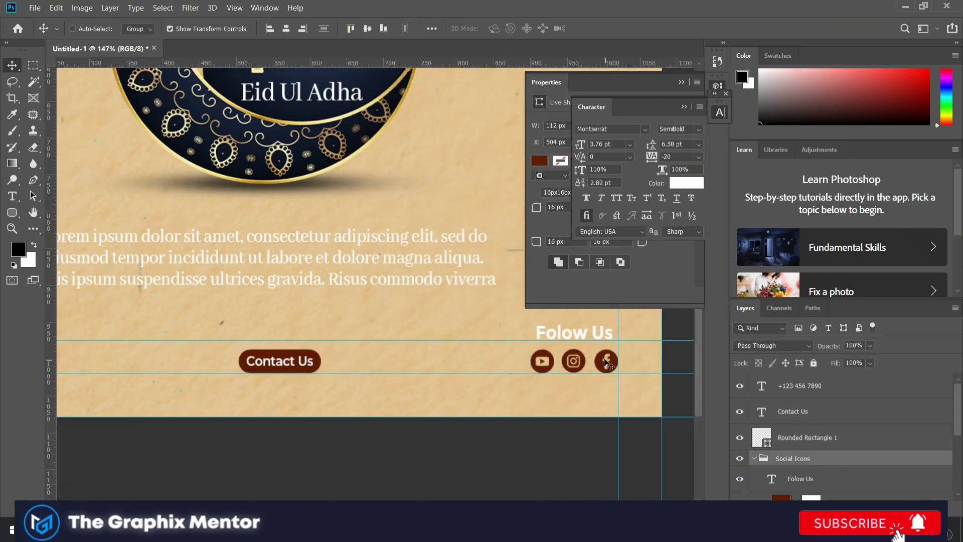
pyautogui.press('Up')
pyautogui.press('Up')
pyautogui.press('Up')
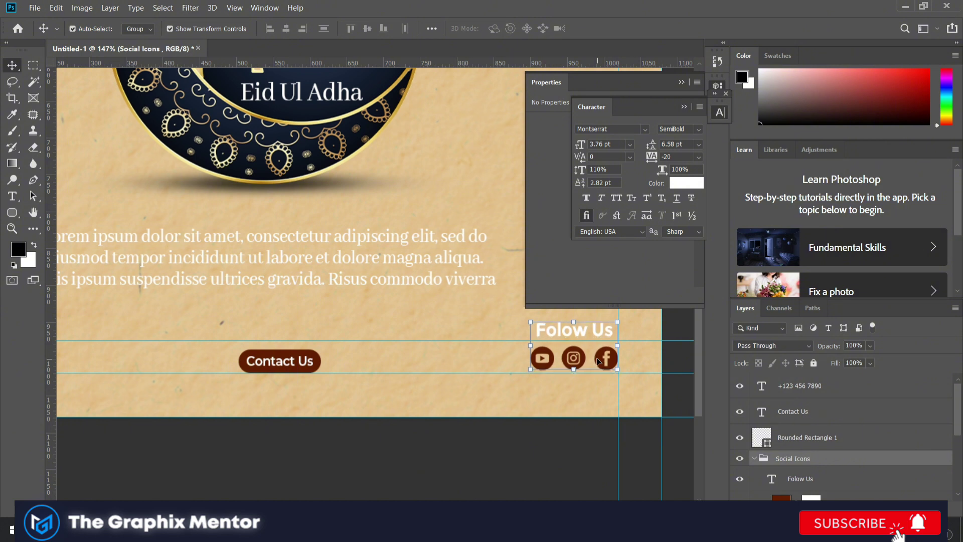
pyautogui.press('Up')
pyautogui.press('Up')
# Nudge the Contact Us button's rounded rectangle up two steps.
pyautogui.click(266, 368)
pyautogui.hscroll(-1, 267, 367)
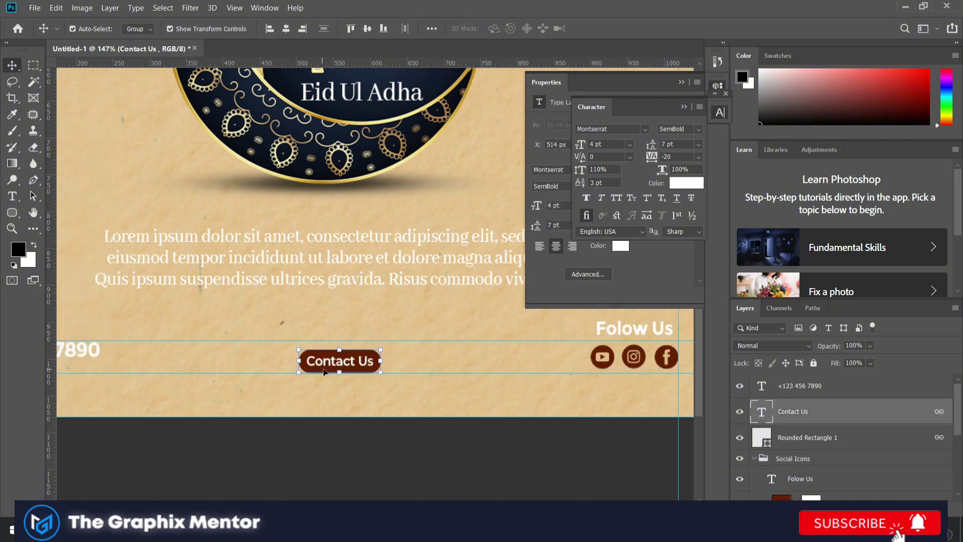
pyautogui.click(327, 367)
pyautogui.press('Up')
pyautogui.press('Up')
pyautogui.press('Up')
pyautogui.press('Up')
pyautogui.press('Up')
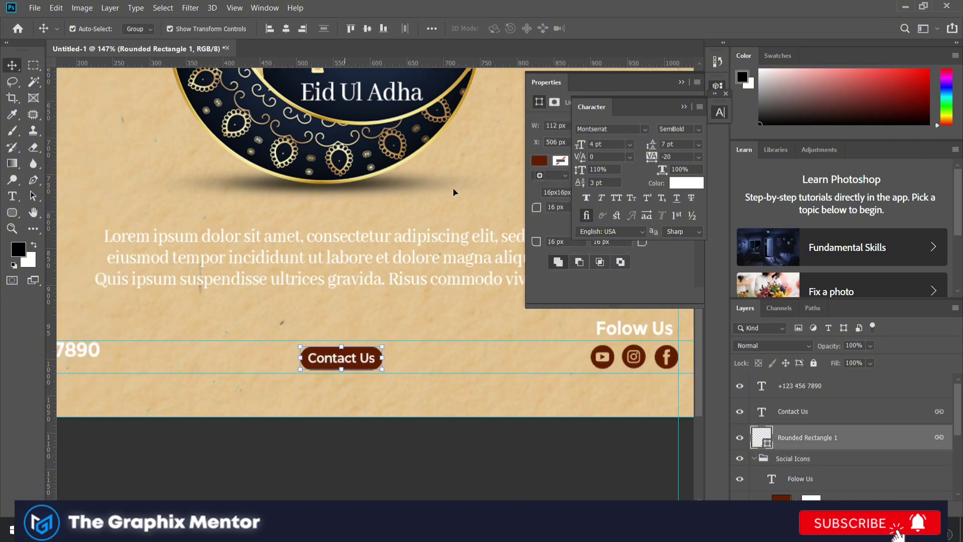
pyautogui.press('Up')
# Centre the Contact Us label and button horizontally on the canvas.
pyautogui.click(372, 357)
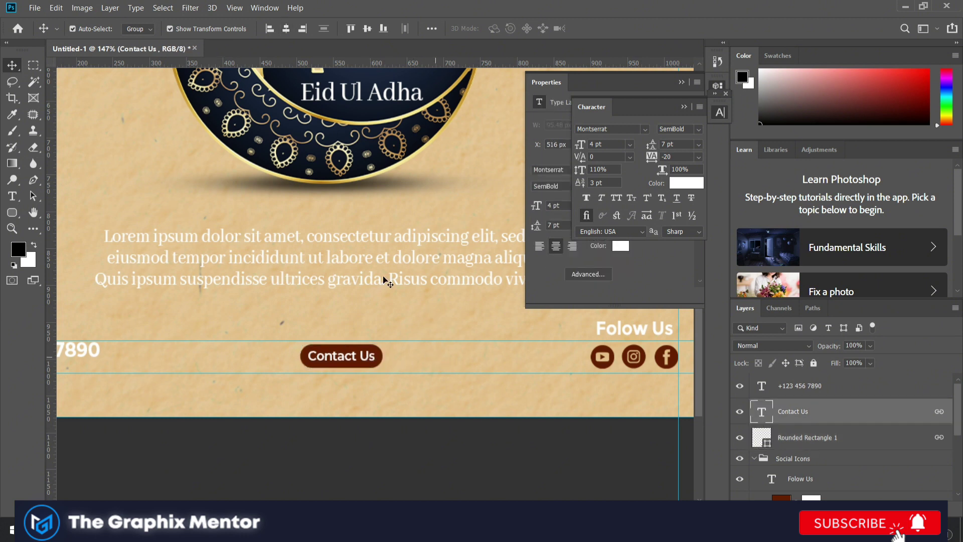
pyautogui.click(432, 28)
pyautogui.click(458, 144)
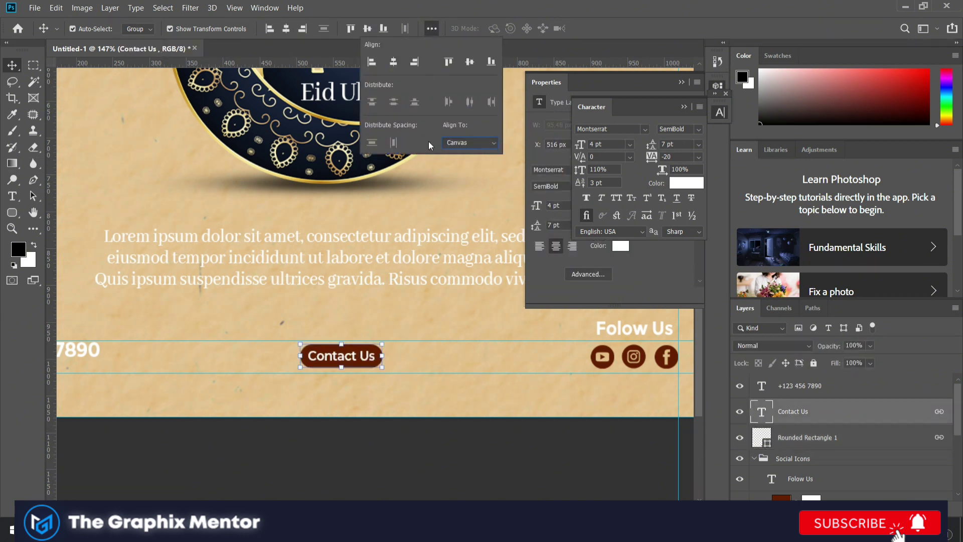
pyautogui.click(286, 29)
pyautogui.hscroll(-2, 389, 370)
pyautogui.hscroll(-2, 388, 370)
pyautogui.hscroll(-2, 338, 402)
pyautogui.click(269, 353)
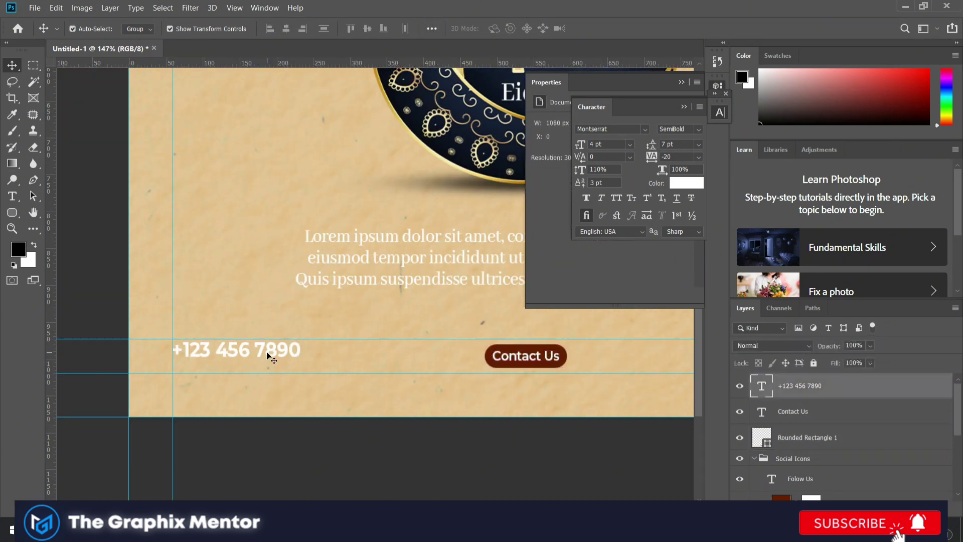
pyautogui.moveTo(269, 354); pyautogui.dragTo(269, 369)
pyautogui.press('t')
pyautogui.tripleClick(269, 364)
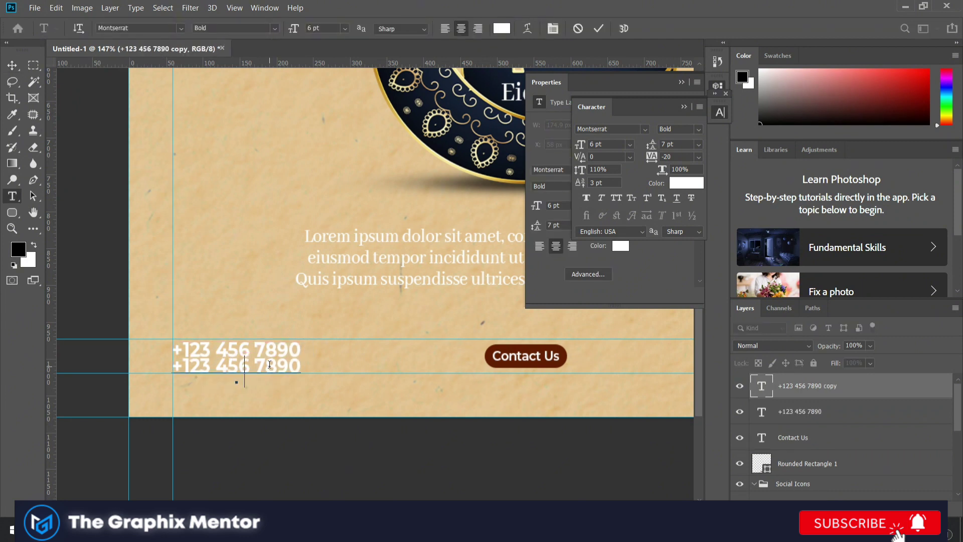
pyautogui.write('www.y')
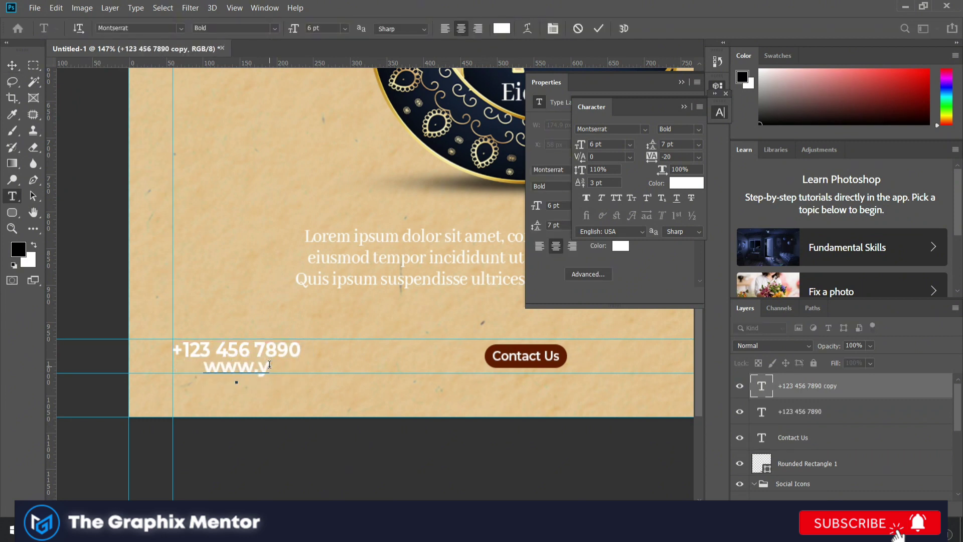
pyautogui.write('our Website')
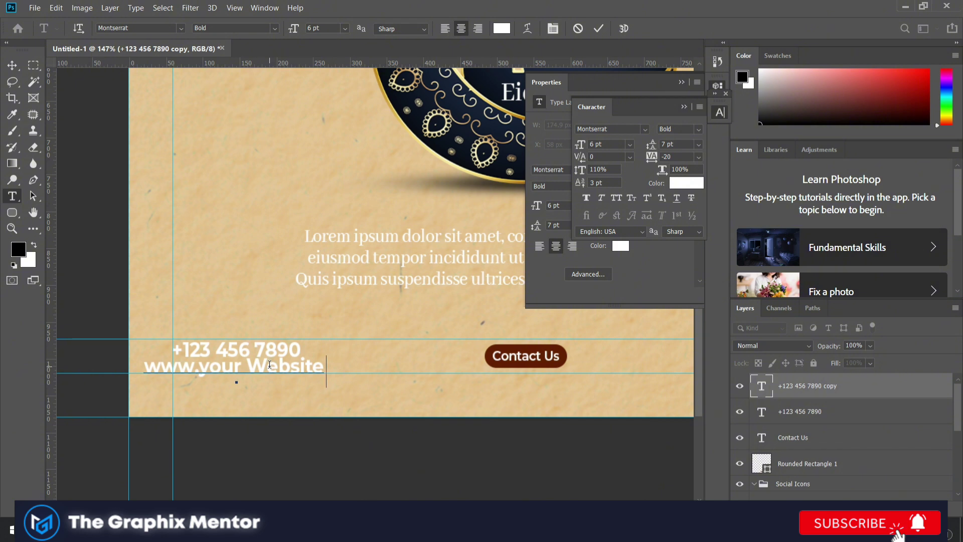
pyautogui.press('BackSpace')
pyautogui.press('BackSpace')
pyautogui.press('BackSpace')
pyautogui.press('BackSpace')
pyautogui.press('BackSpace')
pyautogui.press('BackSpace')
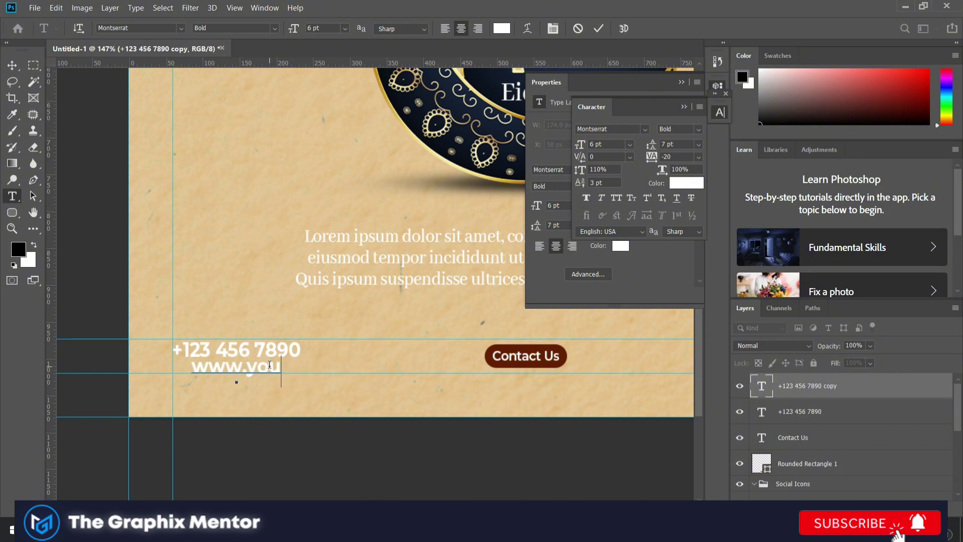
pyautogui.write('rwebsite.')
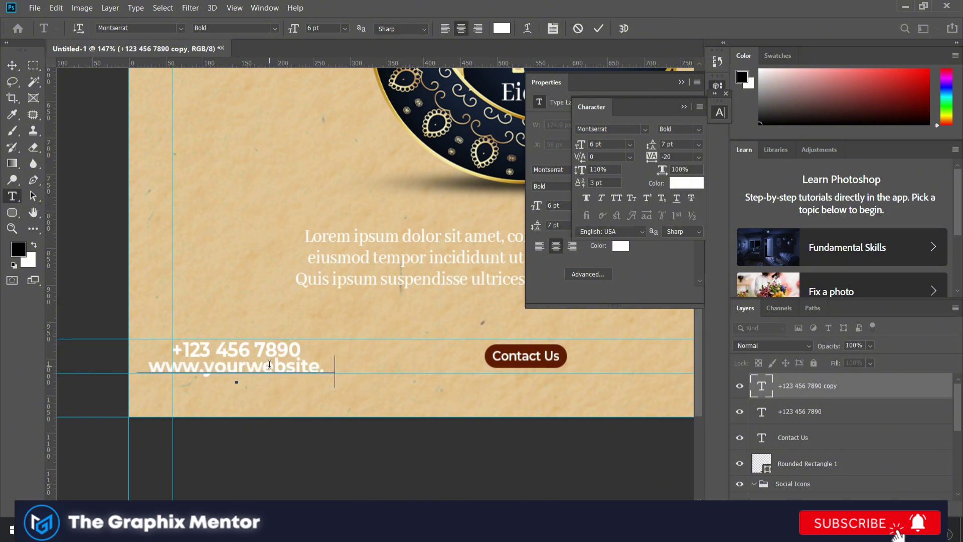
pyautogui.write('com')
# Set the web address to Regular weight at 5 pt.
pyautogui.hotkey('ctrl', 'a')
pyautogui.click(697, 129)
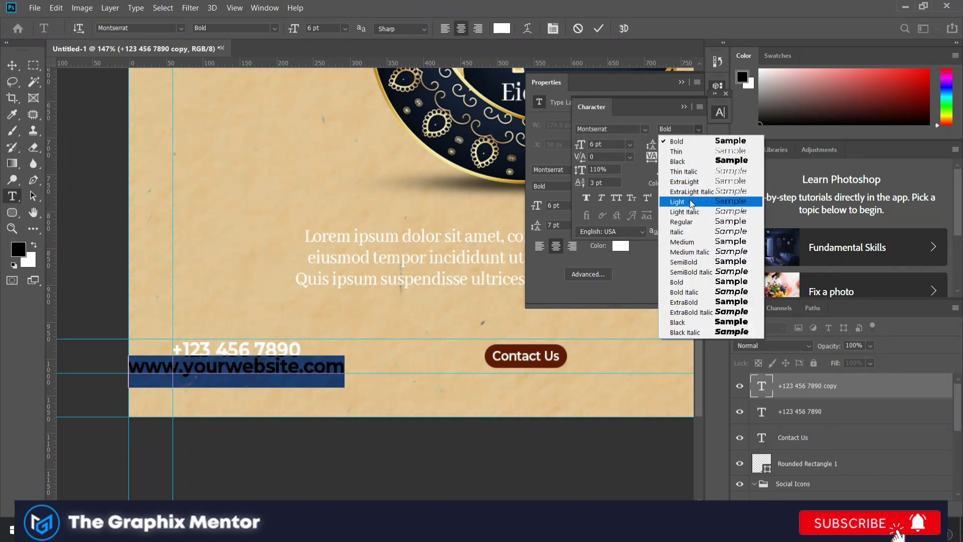
pyautogui.click(682, 221)
pyautogui.click(605, 144)
pyautogui.press('Down')
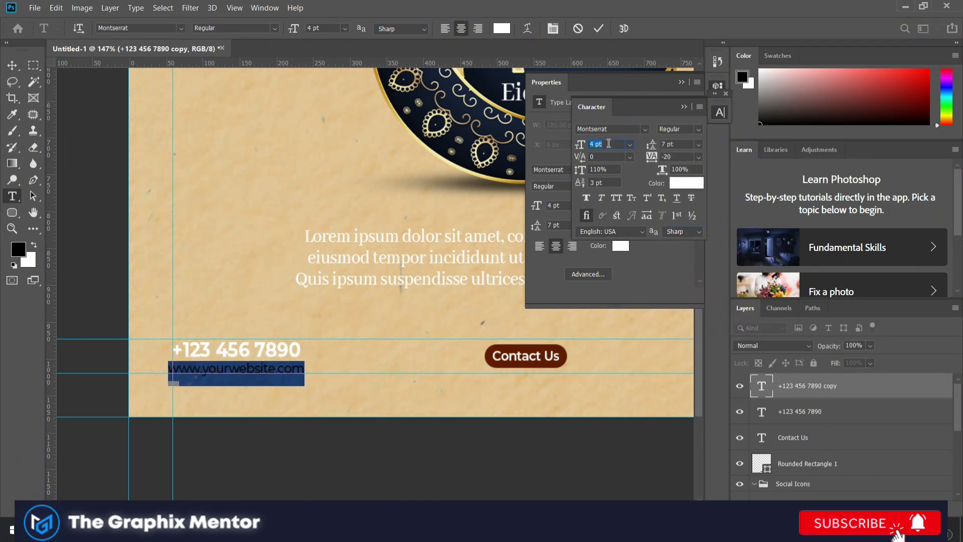
pyautogui.write('5')
pyautogui.click(12, 65)
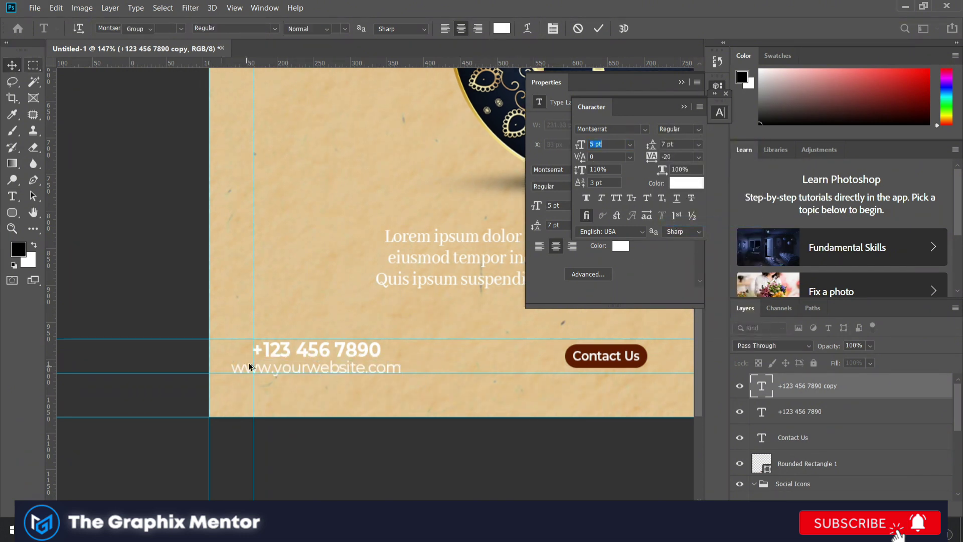
pyautogui.scroll(2, 306, 345)
# Colour the phone number dark red #460202 and zoom out to the full design.
pyautogui.click(306, 345)
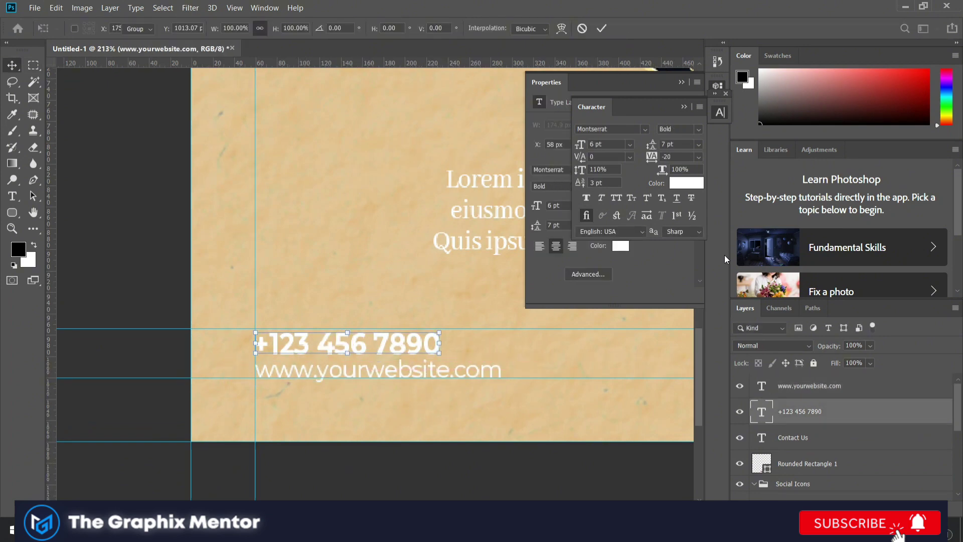
pyautogui.click(686, 183)
pyautogui.write('460202')
pyautogui.click(341, 277)
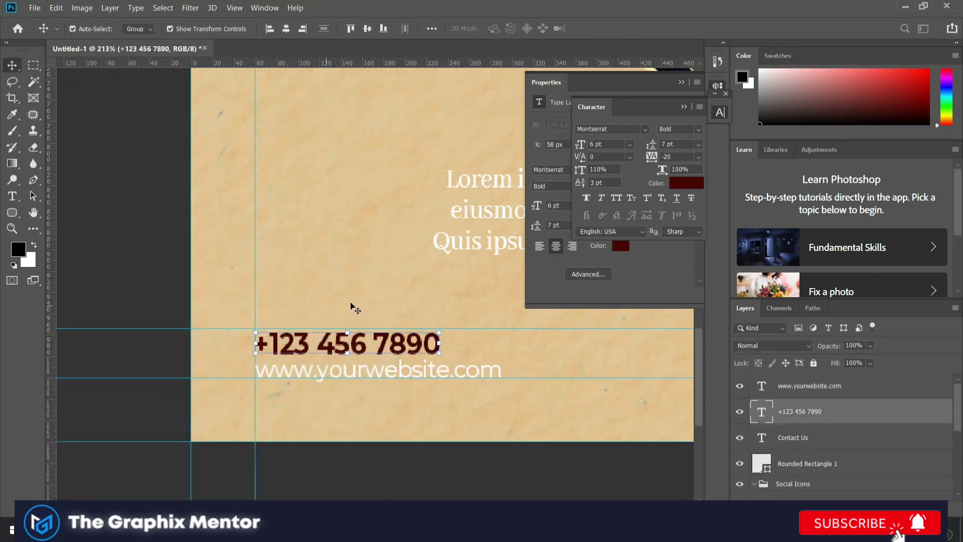
pyautogui.hscroll(4, 354, 307)
pyautogui.hscroll(1, 532, 357)
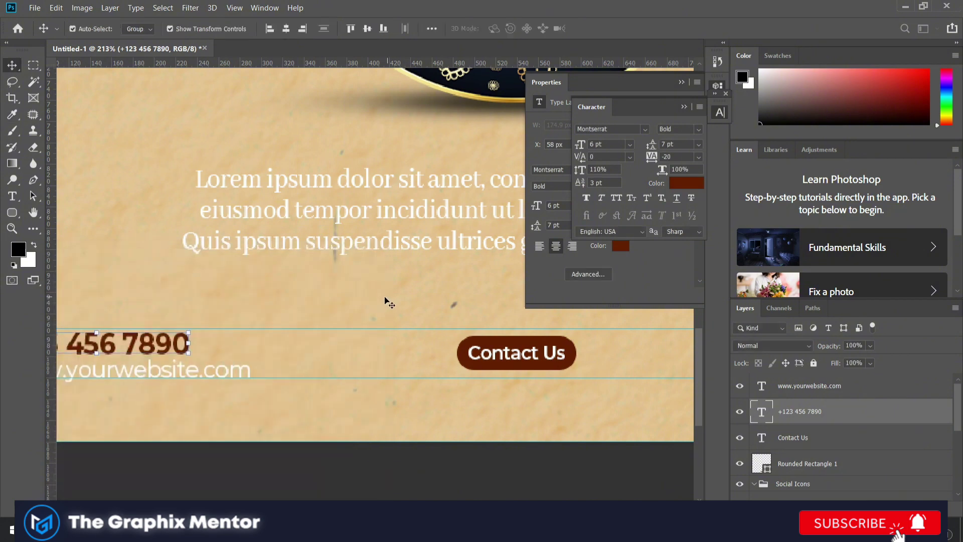
pyautogui.hotkey('ctrl', '0')
# Collapse the Character and Properties panels and dismiss the locked-layer error.
pyautogui.click(684, 107)
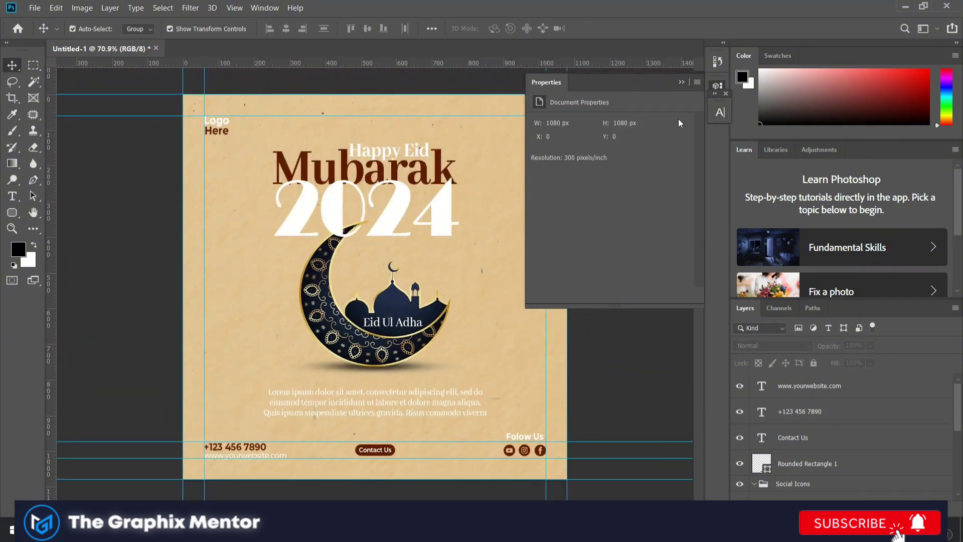
pyautogui.click(639, 241)
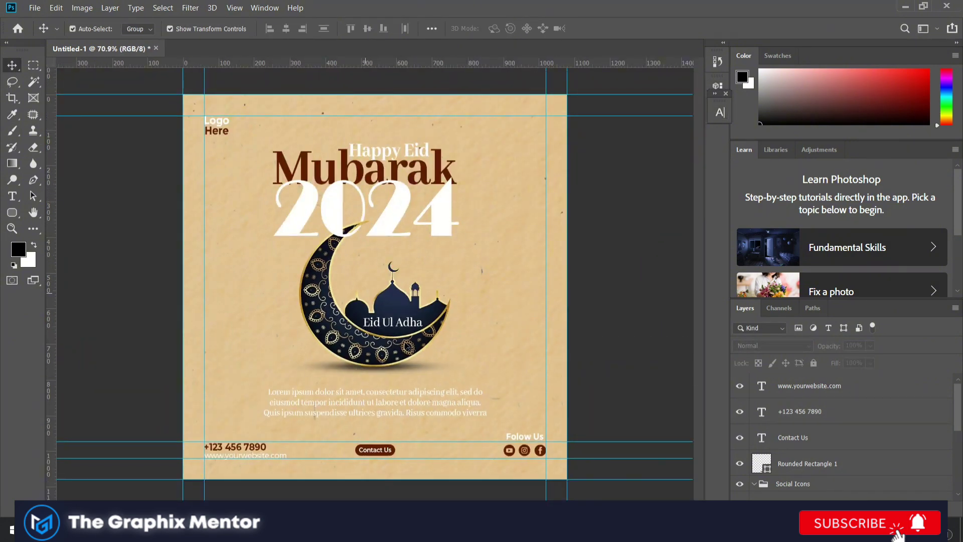
pyautogui.click(414, 413)
pyautogui.click(604, 317)
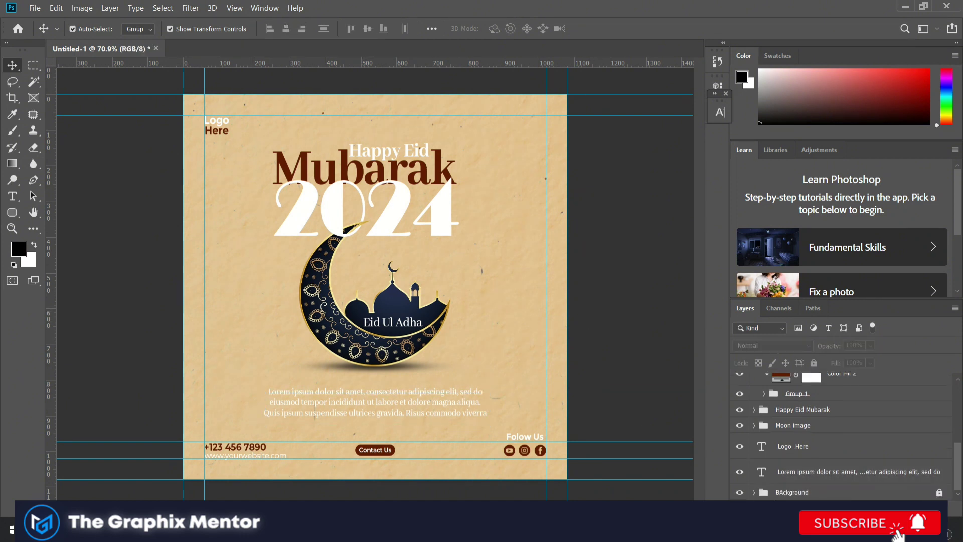
pyautogui.scroll(-3, 777, 482)
pyautogui.doubleClick(771, 462)
pyautogui.click(489, 207)
pyautogui.click(353, 240)
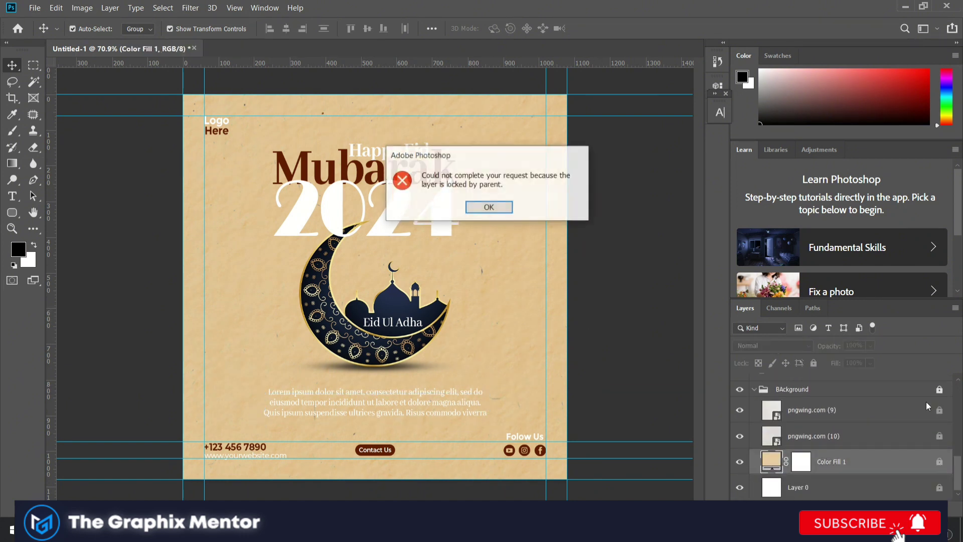
pyautogui.press('Return')
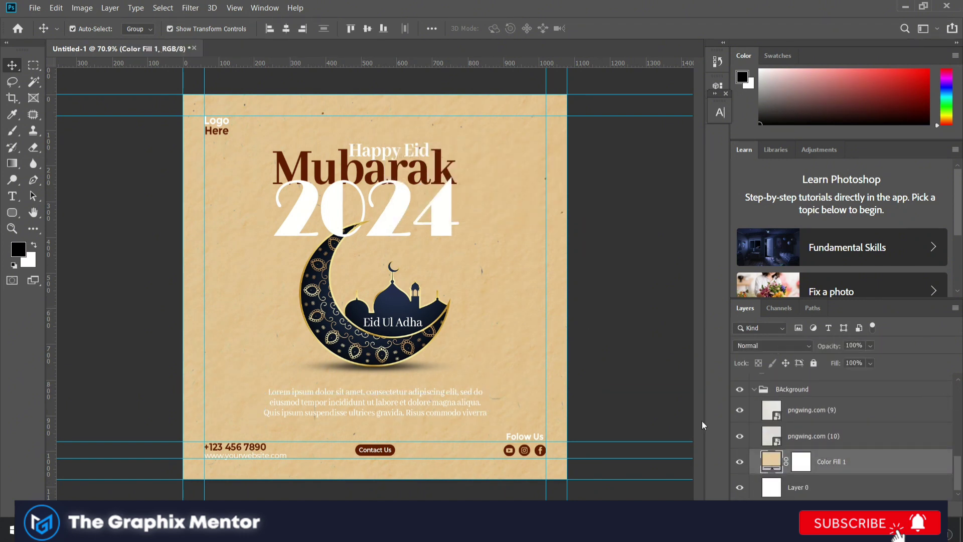
# Change the Color Fill 1 background to a lighter, warmer golden-beige tan.
pyautogui.doubleClick(771, 461)
pyautogui.moveTo(150, 251); pyautogui.dragTo(601, 195)
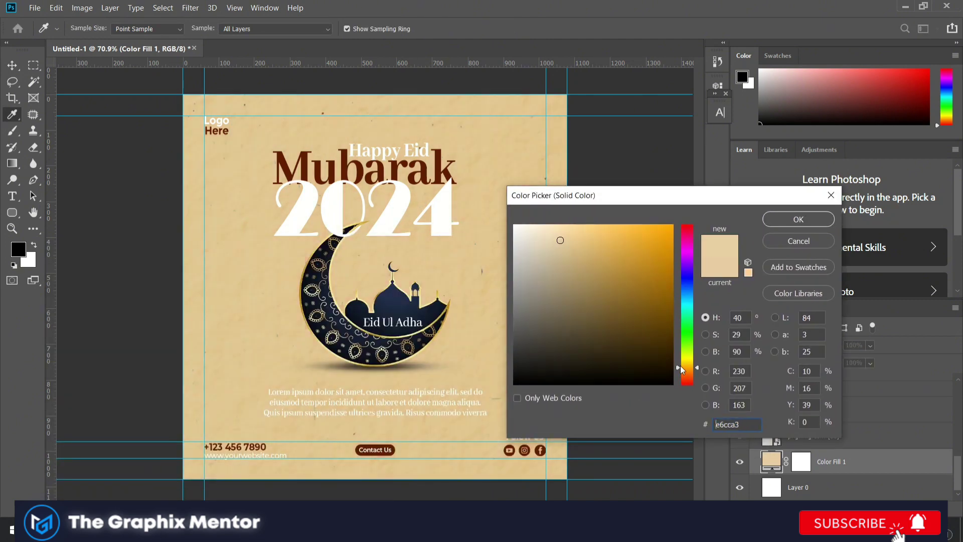
pyautogui.moveTo(680, 365); pyautogui.dragTo(681, 367)
pyautogui.moveTo(576, 241)
pyautogui.mouseDown()
pyautogui.moveTo(584, 261)
pyautogui.moveTo(586, 235)
pyautogui.moveTo(573, 256)
pyautogui.mouseUp()
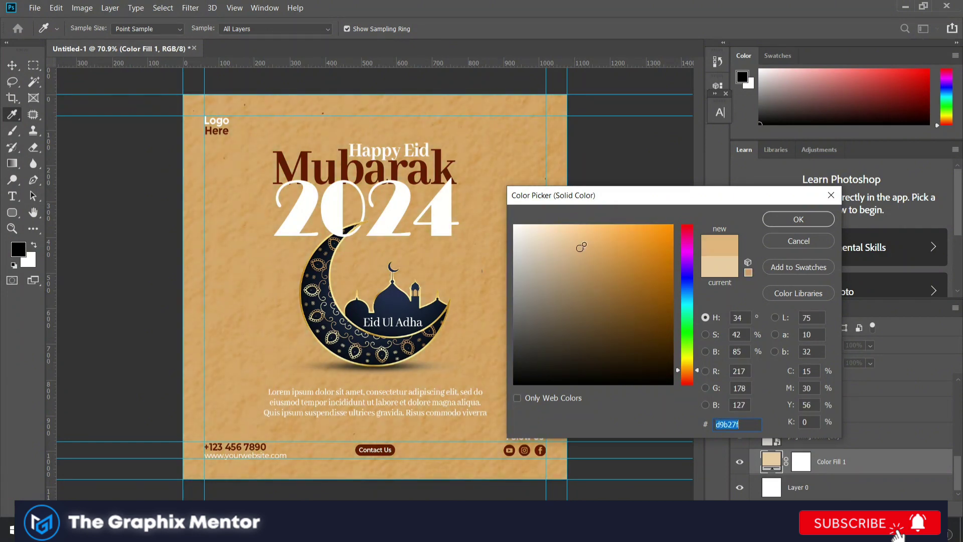
pyautogui.moveTo(581, 247); pyautogui.dragTo(570, 234)
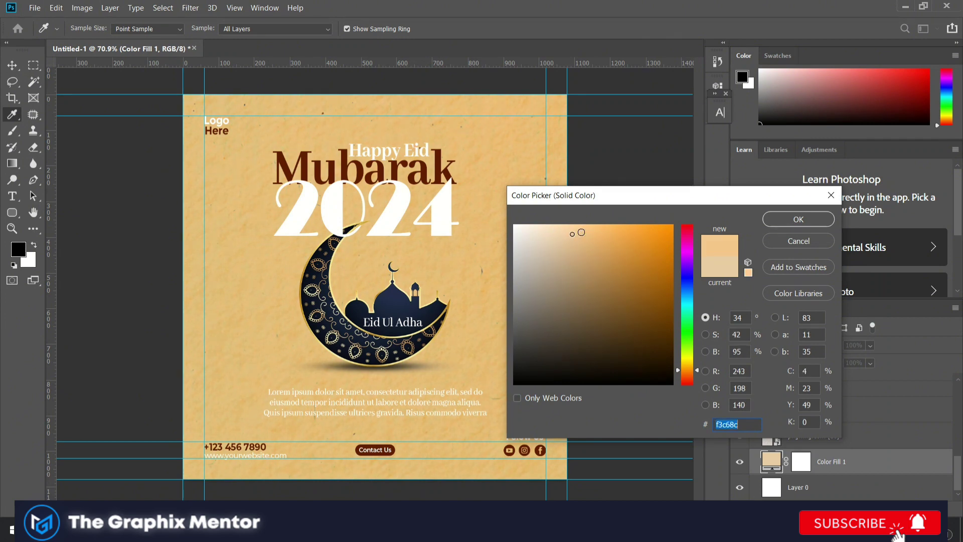
pyautogui.click(773, 225)
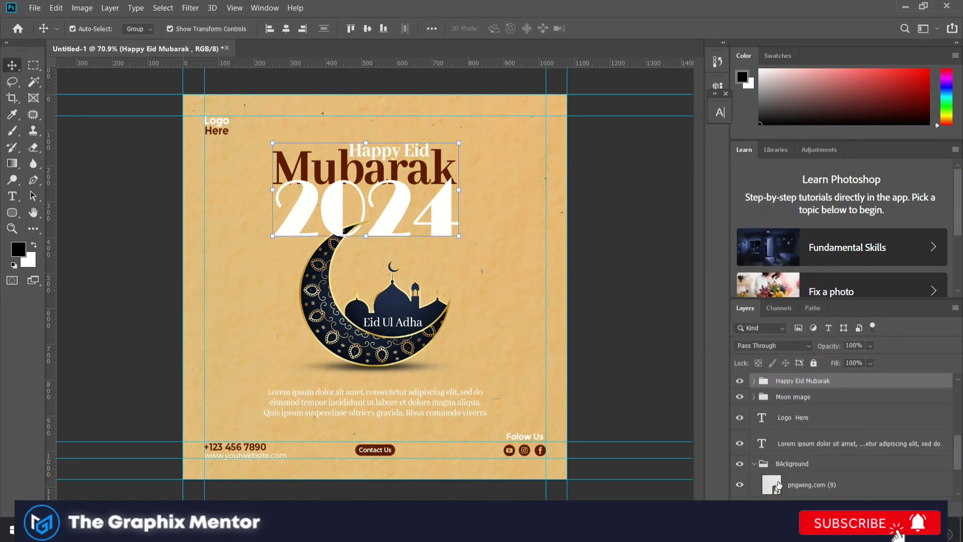
# Place the pngwing.com (2) mosque image onto the canvas and scale it up.
pyautogui.click(418, 427)
pyautogui.click(494, 299)
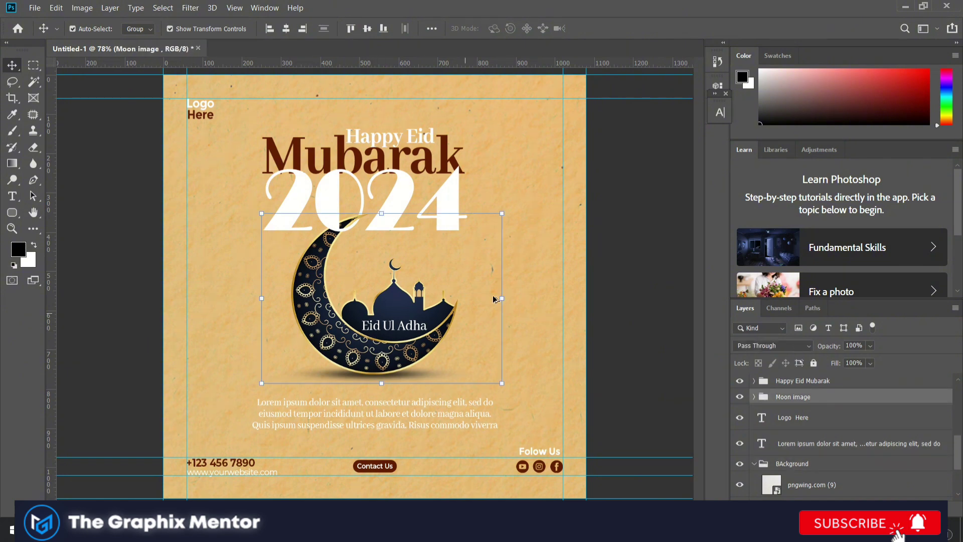
pyautogui.scroll(-2, 457, 223)
pyautogui.click(621, 334)
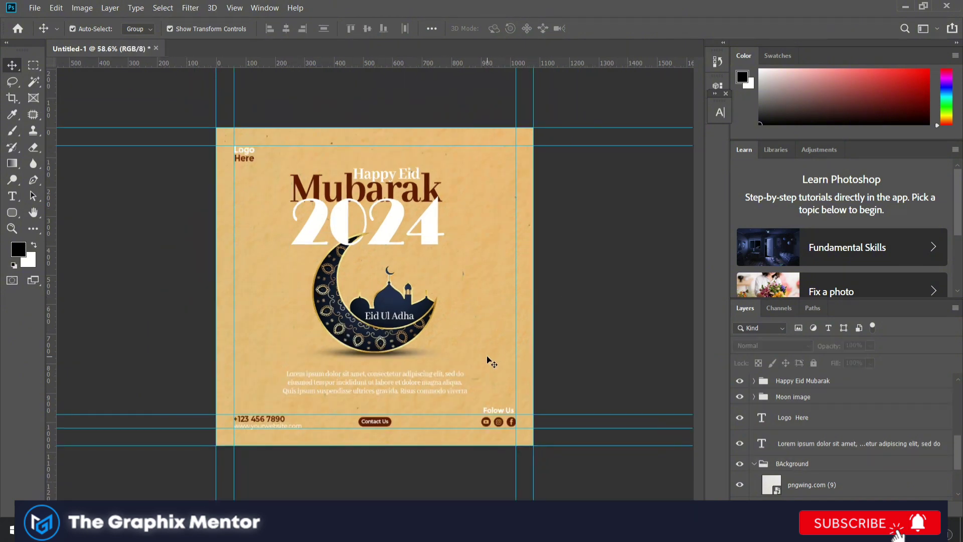
pyautogui.scroll(-1, 557, 325)
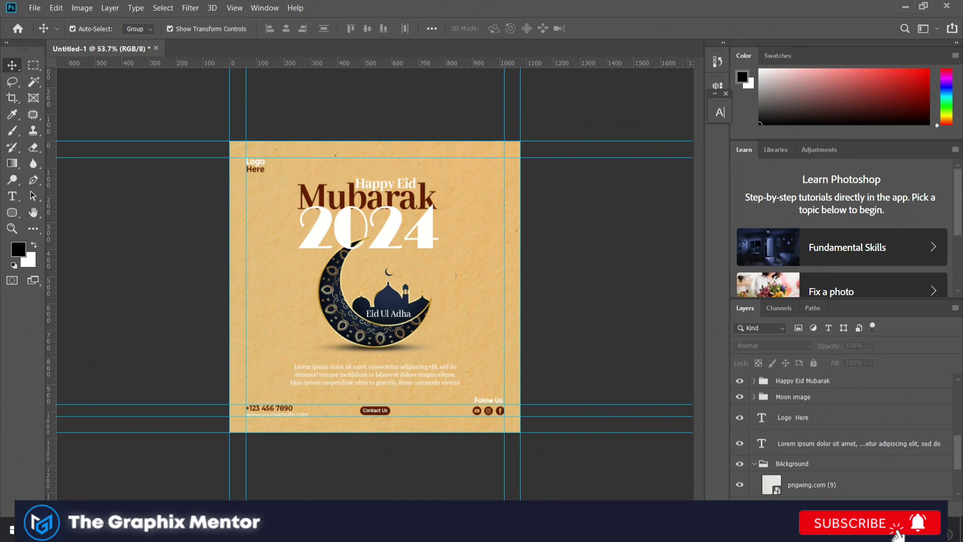
pyautogui.click(616, 418)
pyautogui.moveTo(545, 106)
pyautogui.mouseDown()
pyautogui.moveTo(373, 375)
pyautogui.moveTo(372, 531)
pyautogui.mouseUp()
pyautogui.moveTo(409, 326); pyautogui.dragTo(408, 346)
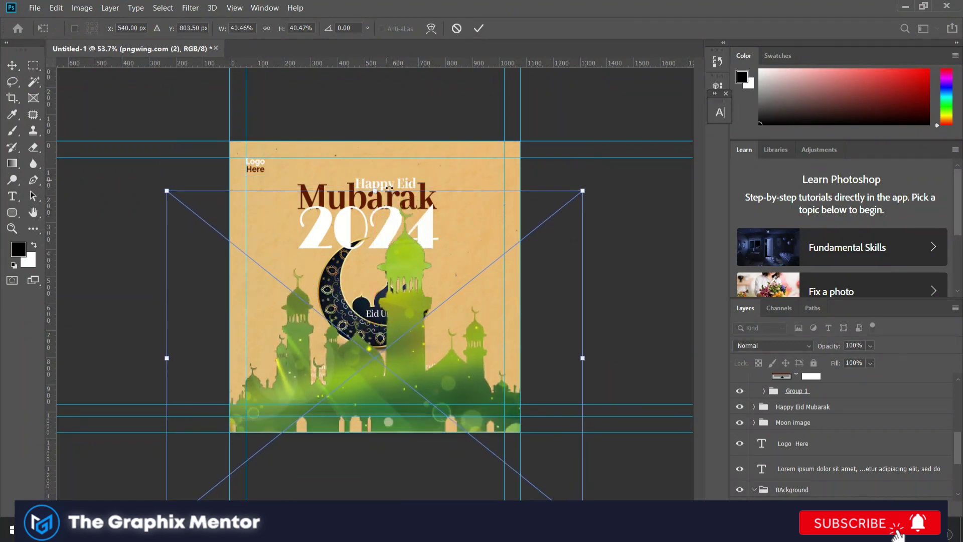
pyautogui.moveTo(374, 191); pyautogui.dragTo(374, 158)
pyautogui.moveTo(419, 289)
pyautogui.mouseDown()
pyautogui.moveTo(421, 246)
pyautogui.moveTo(421, 265)
pyautogui.mouseUp()
pyautogui.press('Return')
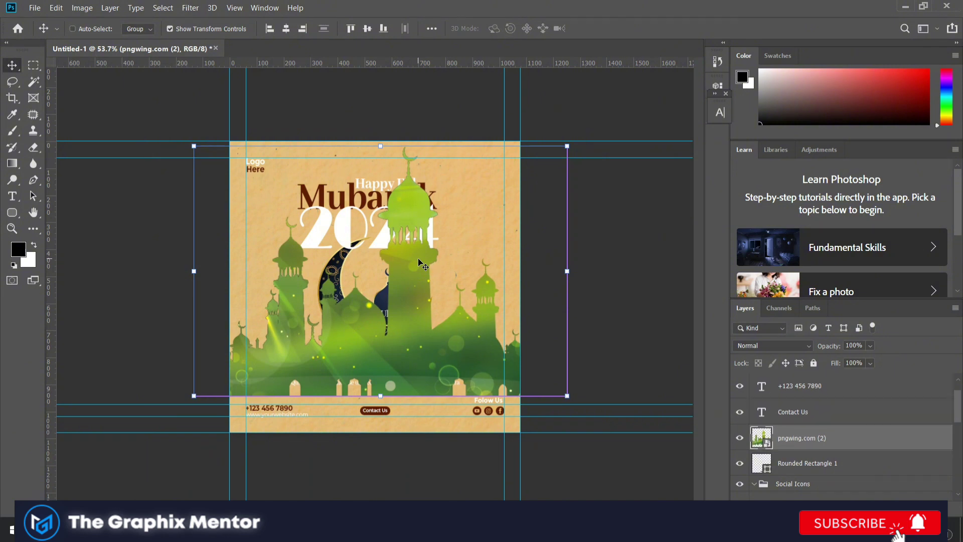
# Send the mosque behind the moon and text, darkening it with a clipped Levels adjustment.
pyautogui.hotkey('ctrl', '[')
pyautogui.hotkey('ctrl', '[')
pyautogui.hotkey('ctrl', '[')
pyautogui.hotkey('ctrl', '[')
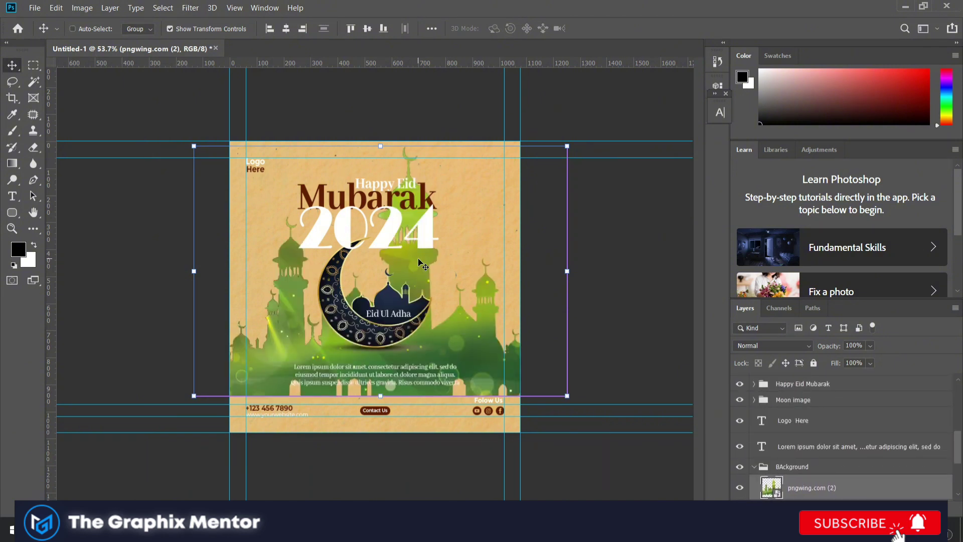
pyautogui.moveTo(486, 296); pyautogui.dragTo(488, 318)
pyautogui.click(812, 487)
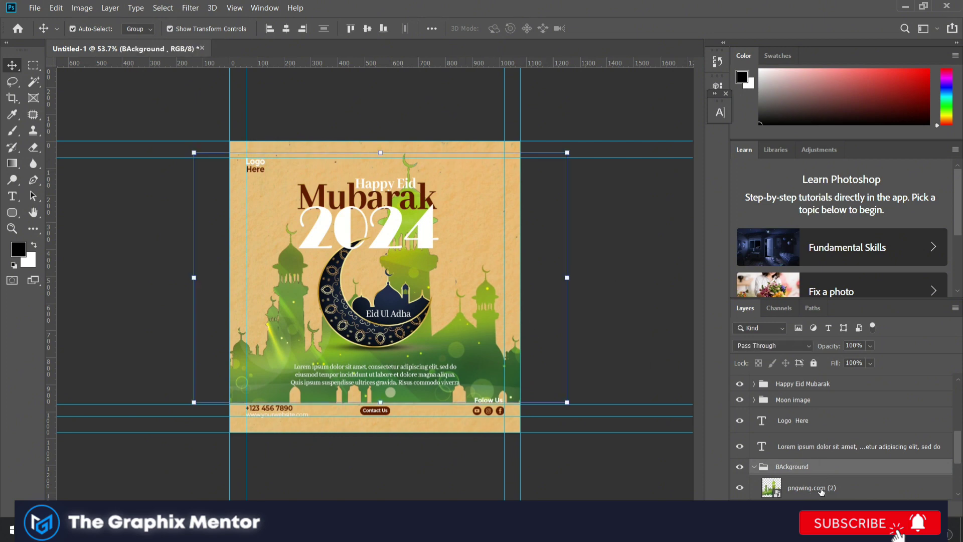
pyautogui.click(874, 533)
pyautogui.click(872, 336)
pyautogui.moveTo(686, 250); pyautogui.dragTo(553, 249)
pyautogui.click(610, 296)
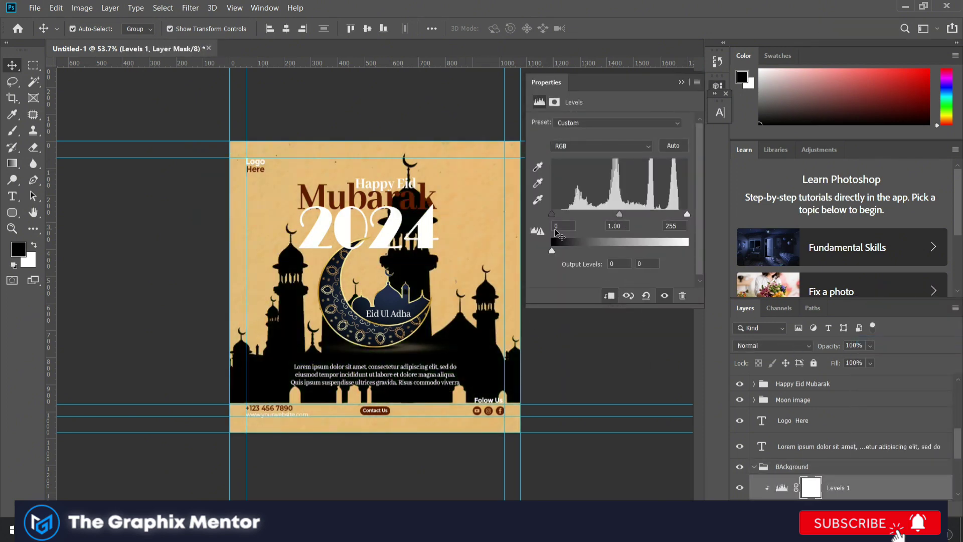
pyautogui.click(681, 83)
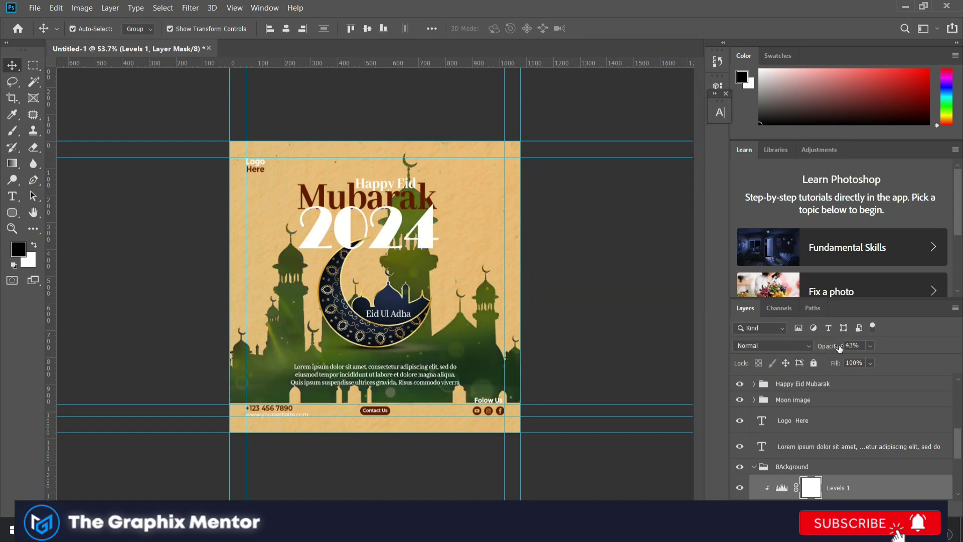
# Lower the mosque silhouette's opacity to 30% and shift it down and right.
pyautogui.scroll(-1, 834, 490)
pyautogui.click(834, 487)
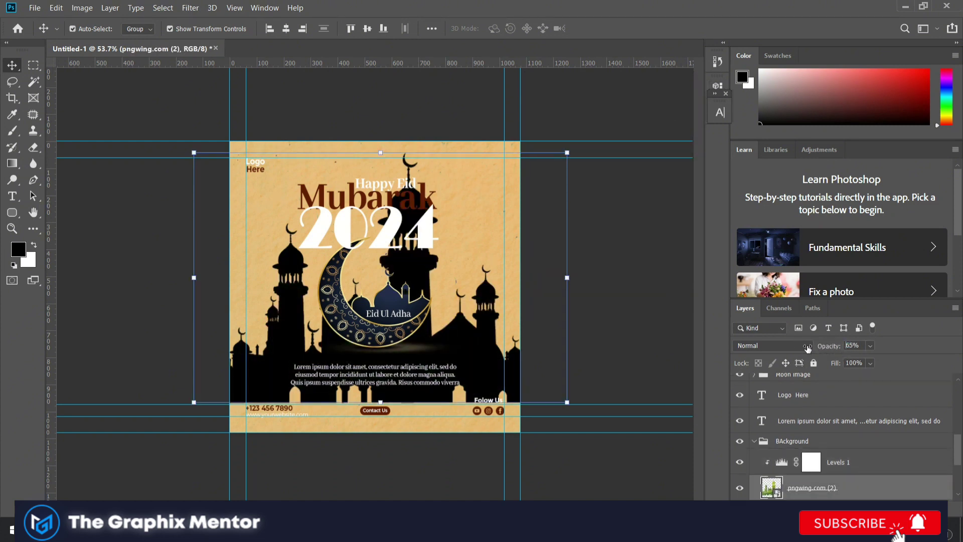
pyautogui.moveTo(807, 348)
pyautogui.mouseDown()
pyautogui.moveTo(833, 346)
pyautogui.moveTo(800, 347)
pyautogui.mouseUp()
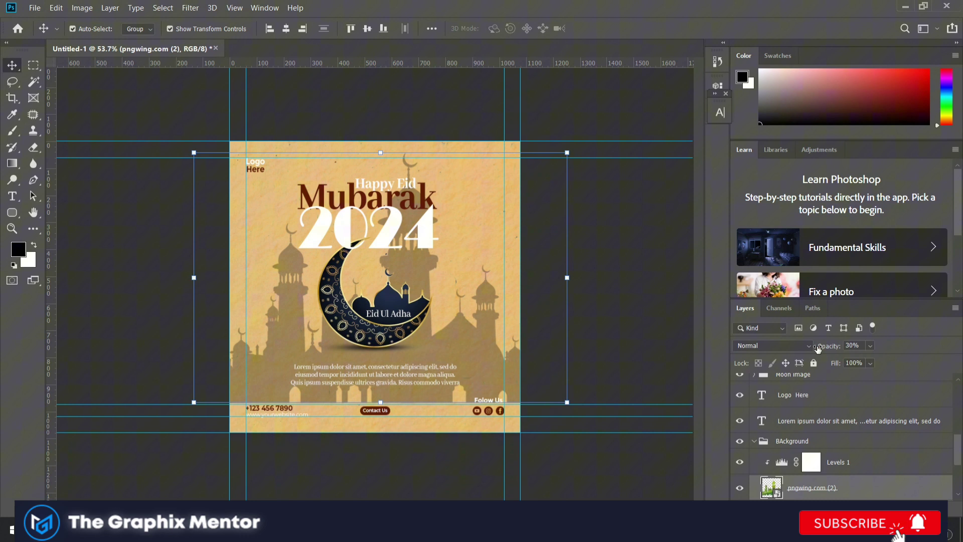
pyautogui.click(486, 347)
pyautogui.keyDown('ctrl'); pyautogui.click(488, 343); pyautogui.keyUp('ctrl')
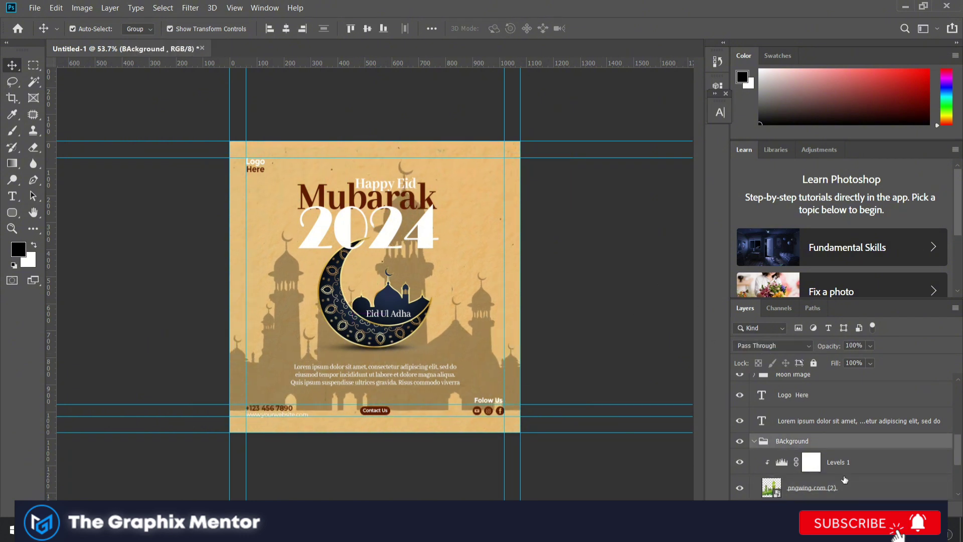
pyautogui.moveTo(479, 329); pyautogui.dragTo(489, 360)
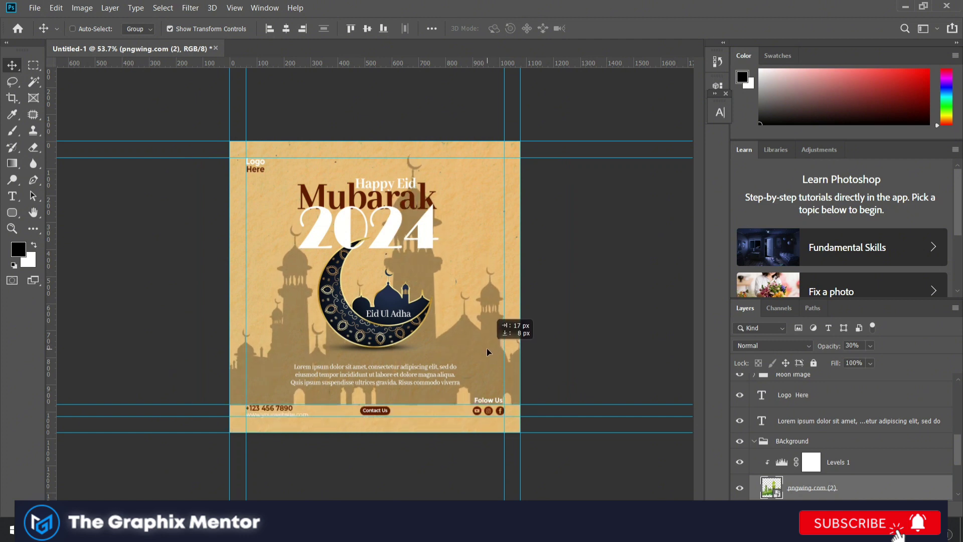
# Fade the mosque silhouette's base out with a vertical gradient on its mask.
pyautogui.moveTo(489, 360); pyautogui.dragTo(486, 337)
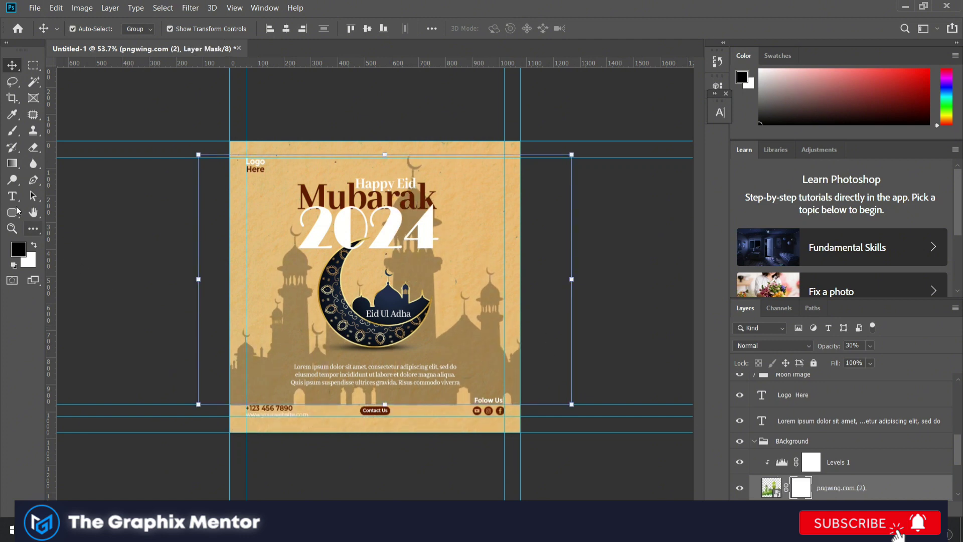
pyautogui.press('g')
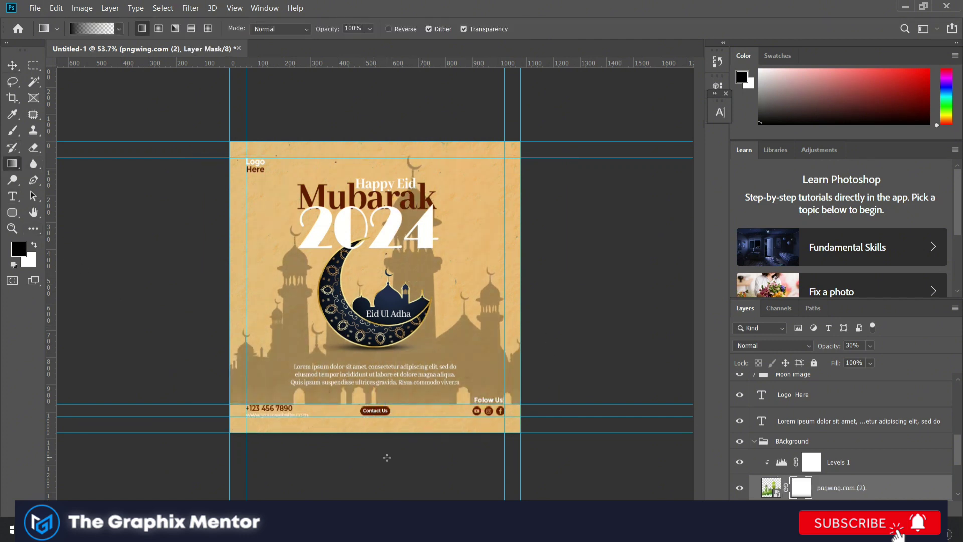
pyautogui.moveTo(375, 389); pyautogui.dragTo(385, 464)
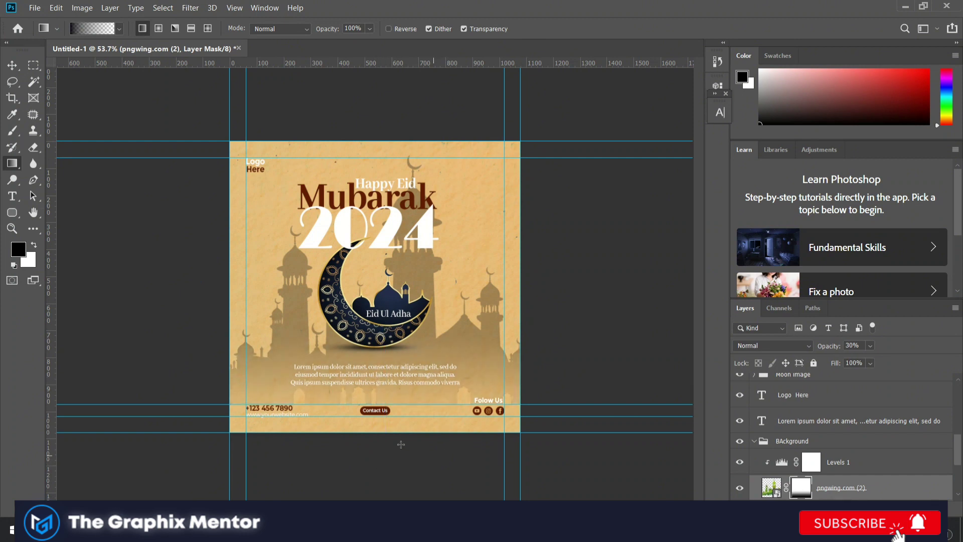
pyautogui.press('b')
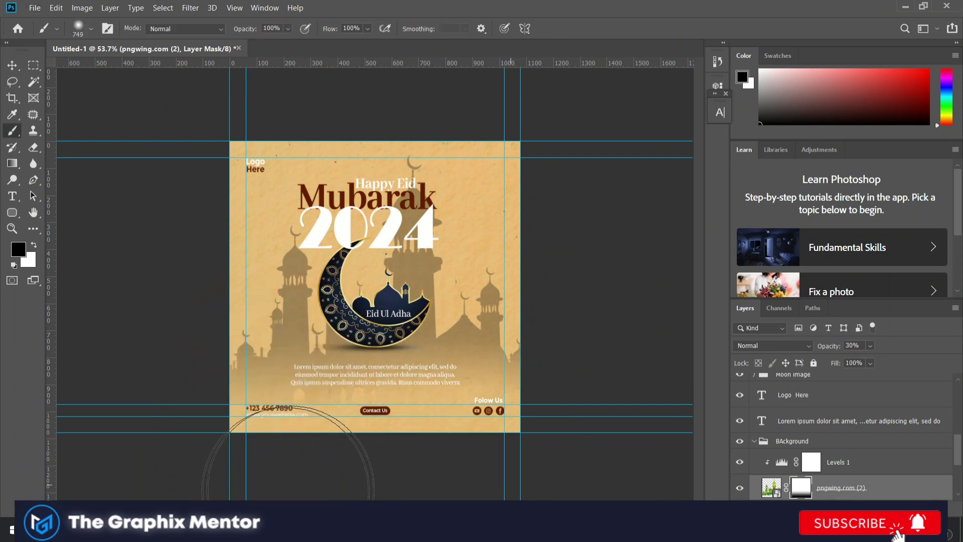
# Slide the mosque artwork right so a minaret rises behind the title.
pyautogui.click(12, 65)
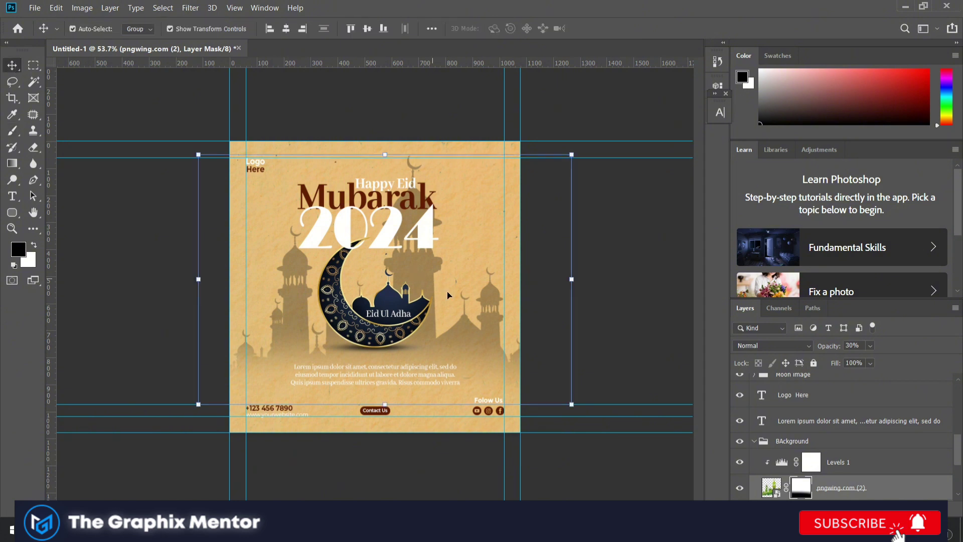
pyautogui.moveTo(472, 319); pyautogui.dragTo(480, 337)
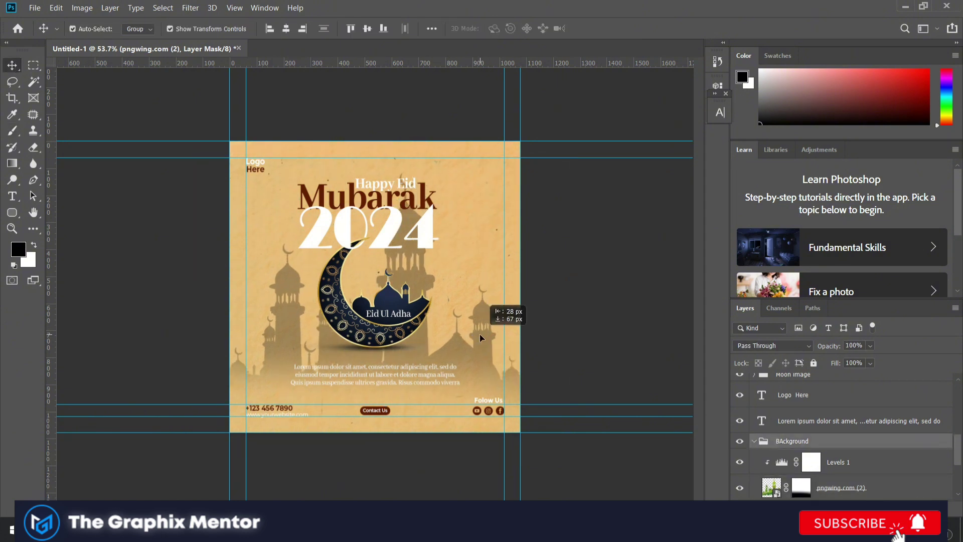
pyautogui.click(617, 271)
pyautogui.scroll(-2, 430, 396)
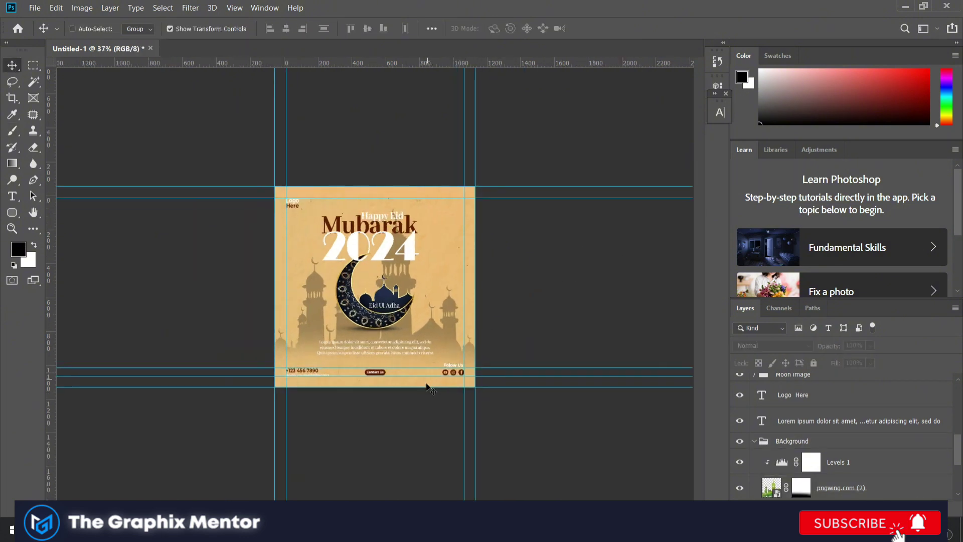
pyautogui.scroll(2, 424, 350)
pyautogui.moveTo(419, 285)
pyautogui.mouseDown()
pyautogui.moveTo(514, 356)
pyautogui.moveTo(412, 369)
pyautogui.moveTo(512, 371)
pyautogui.moveTo(457, 409)
pyautogui.mouseUp()
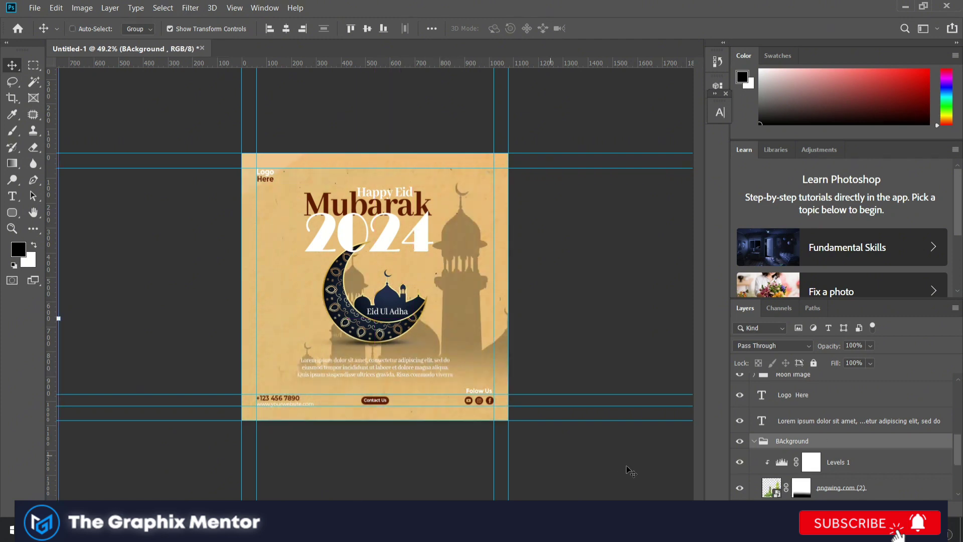
# Undo trial shifts of the mosque artwork and the duplicated background group, then move the artwork up.
pyautogui.hotkey('ctrl', 'z')
pyautogui.click(524, 340)
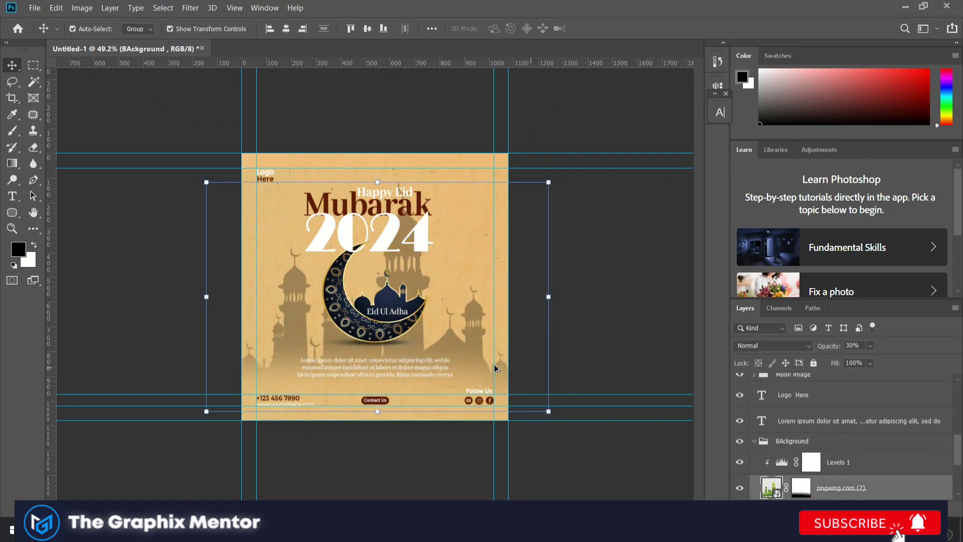
pyautogui.moveTo(469, 365); pyautogui.dragTo(560, 366)
pyautogui.hotkey('ctrl', 'z')
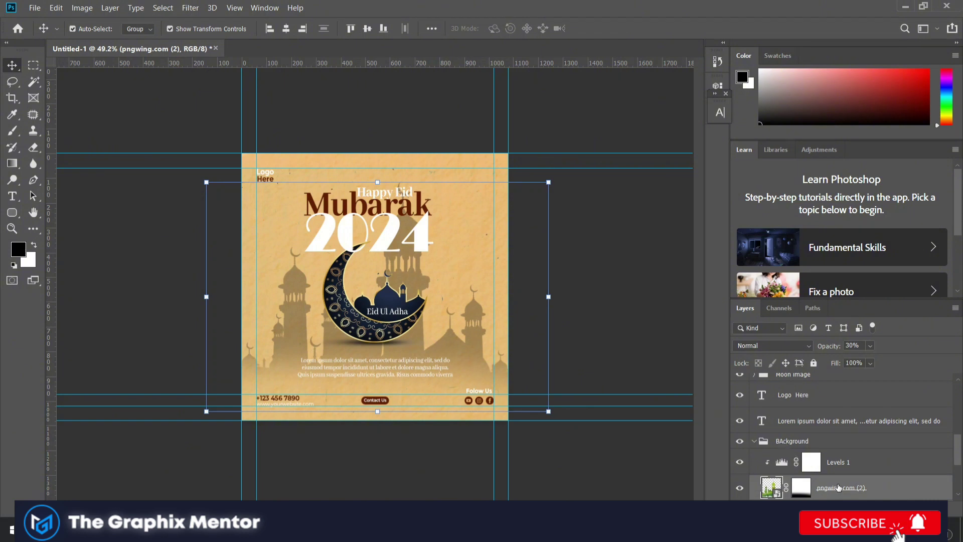
pyautogui.scroll(-1, 825, 487)
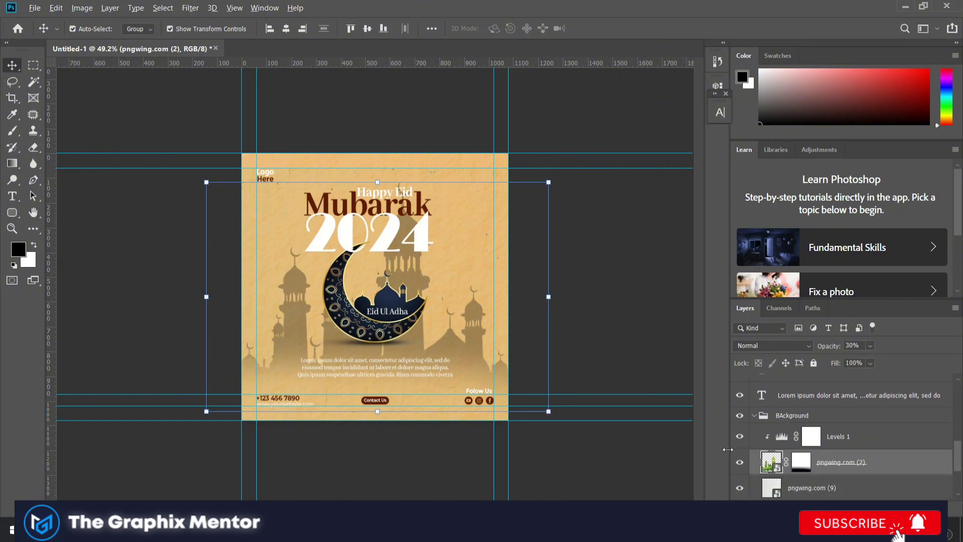
pyautogui.keyDown('alt'); pyautogui.moveTo(451, 351); pyautogui.dragTo(521, 350); pyautogui.keyUp('alt')
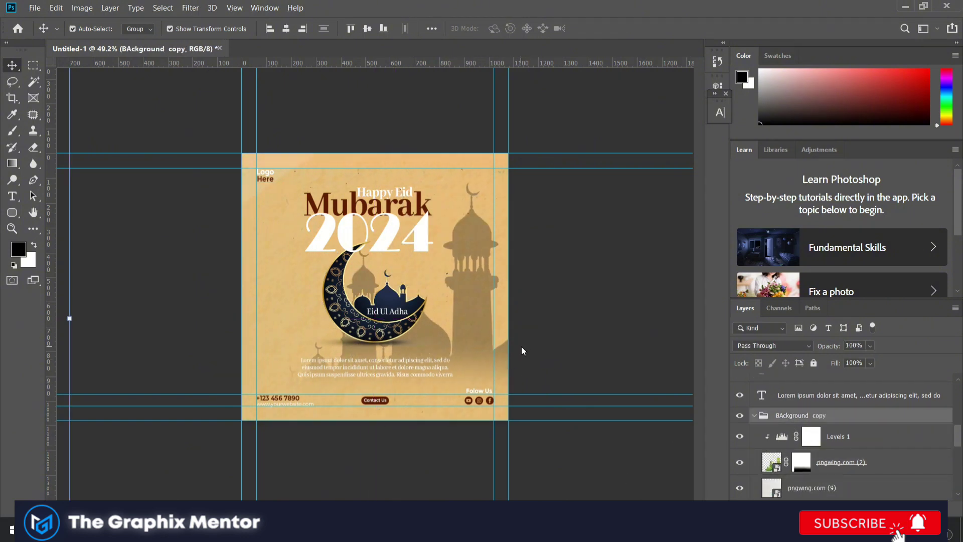
pyautogui.hotkey('ctrl', 'z')
pyautogui.moveTo(482, 456)
pyautogui.mouseDown()
pyautogui.moveTo(495, 375)
pyautogui.moveTo(489, 459)
pyautogui.mouseUp()
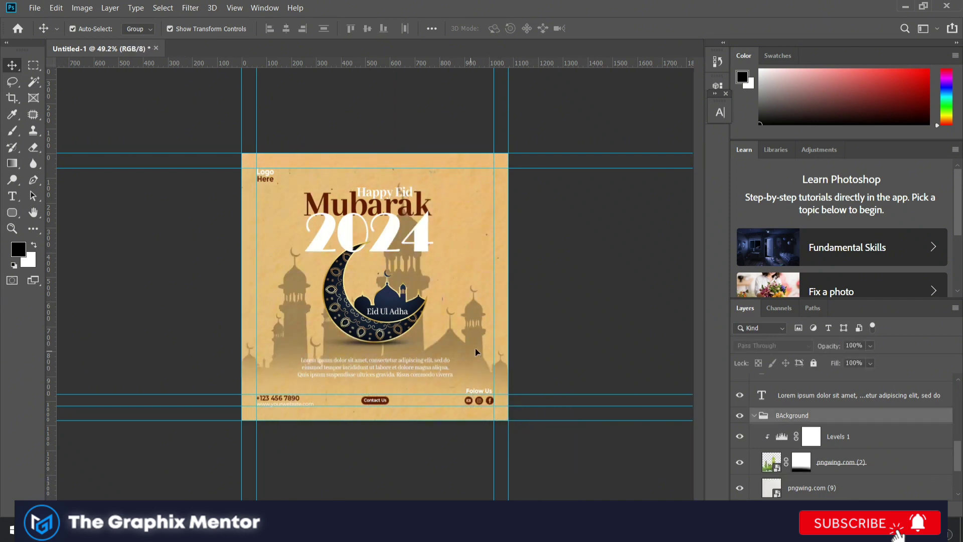
# Duplicate the mosque silhouette layer, nudge the copy right, and make it visible.
pyautogui.click(794, 471)
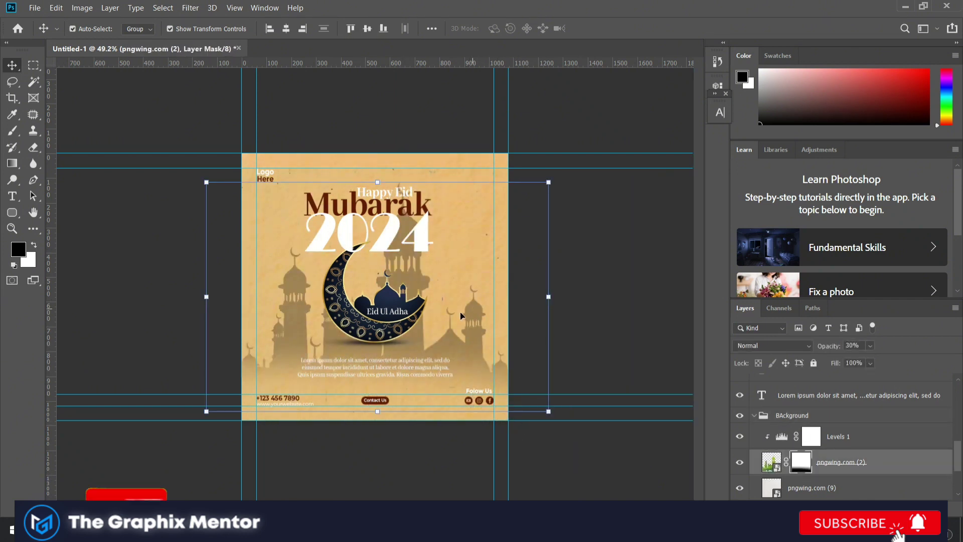
pyautogui.hotkey('ctrl', 'j')
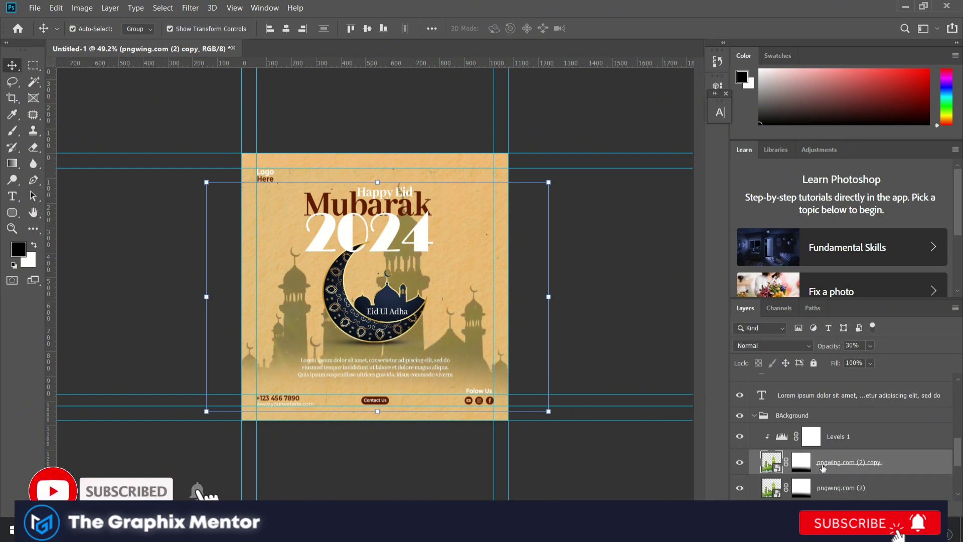
pyautogui.moveTo(491, 356); pyautogui.dragTo(492, 356)
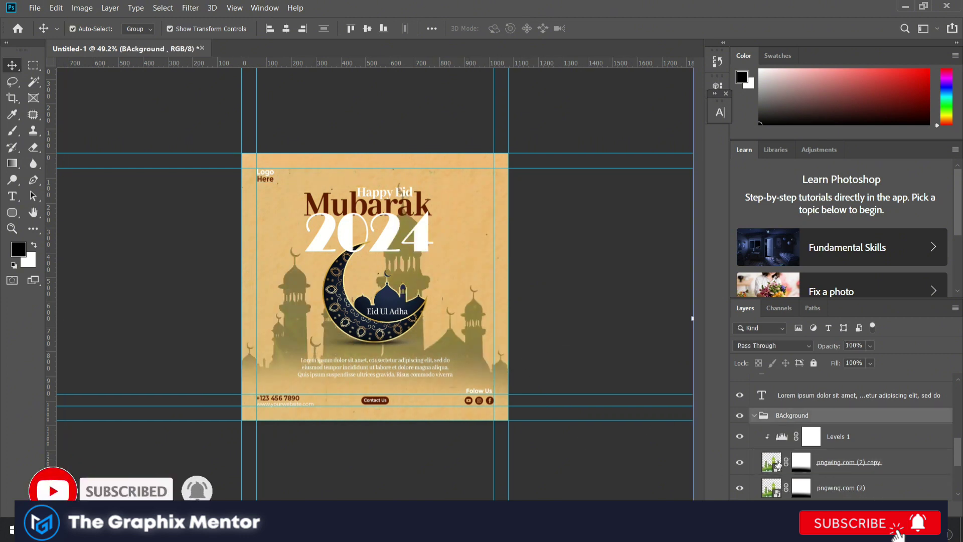
pyautogui.click(829, 464)
pyautogui.hotkey('shift', 'Right')
pyautogui.hotkey('shift', 'Right')
pyautogui.hotkey('shift', 'Right')
pyautogui.hotkey('shift', 'Right')
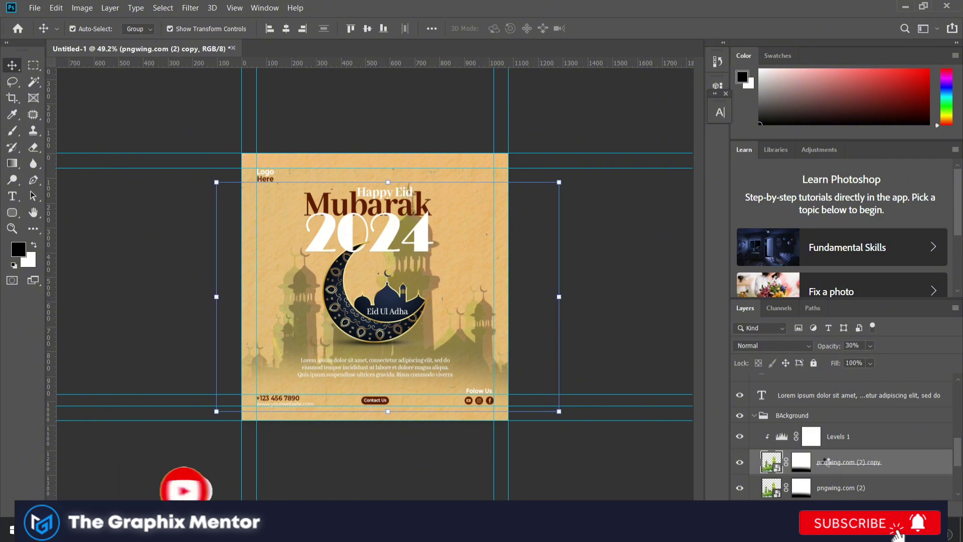
pyautogui.hotkey('shift', 'Right')
pyautogui.hotkey('shift', 'Right')
pyautogui.hotkey('shift', 'Right')
pyautogui.hotkey('shift', 'Right')
pyautogui.hotkey('shift', 'Right')
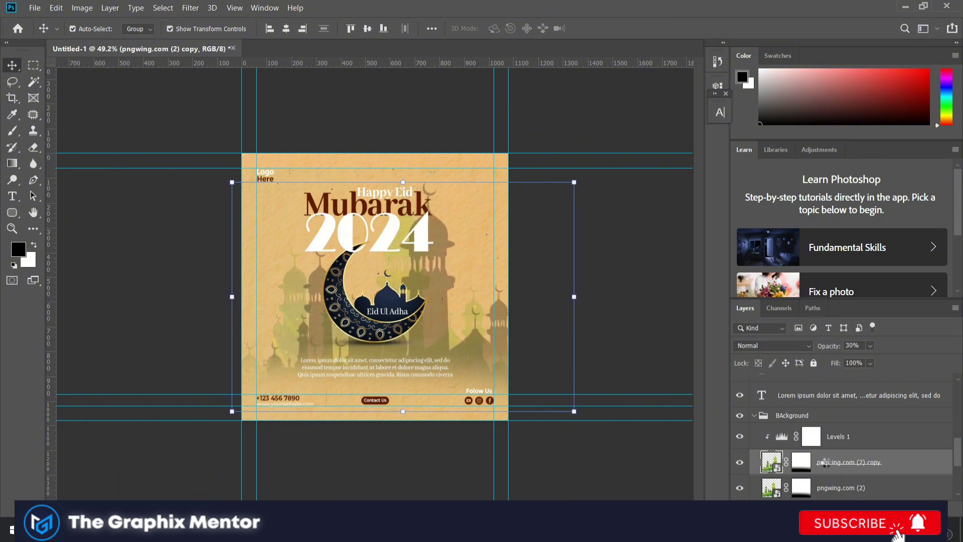
pyautogui.hotkey('shift', 'Right')
pyautogui.hotkey('shift', 'Right')
pyautogui.keyDown('ctrl'); pyautogui.click(825, 461); pyautogui.keyUp('ctrl')
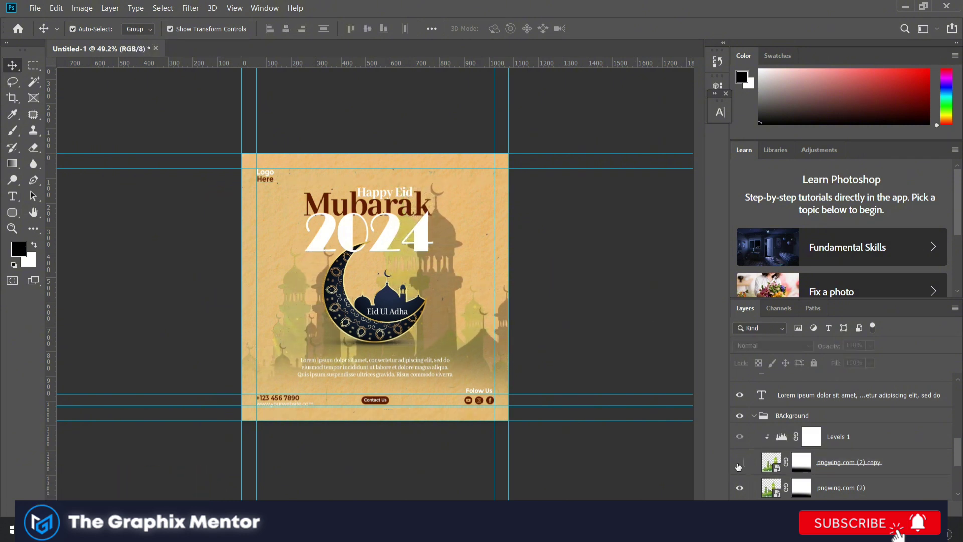
pyautogui.click(738, 462)
# Undo the Levels adjustment copied onto the original mosque layer, which darkened the poster.
pyautogui.click(770, 489)
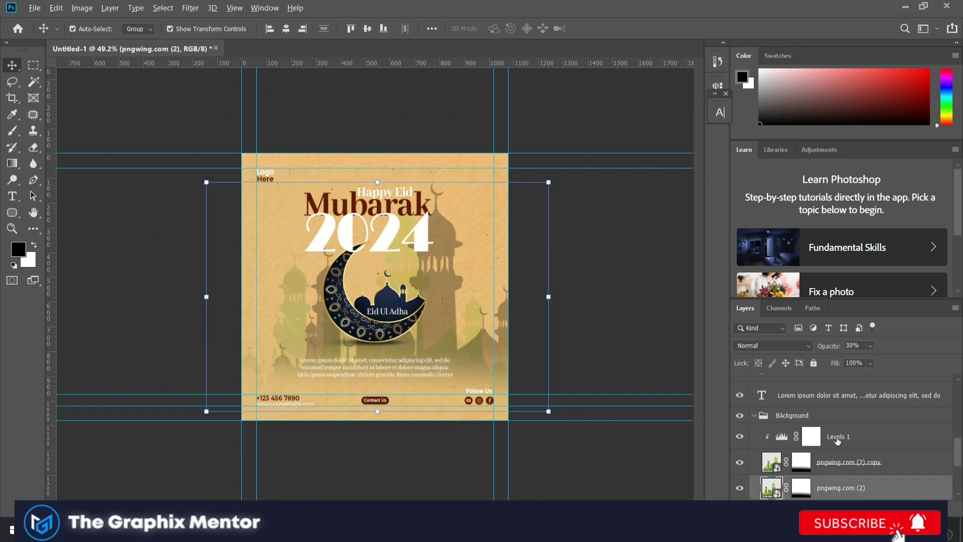
pyautogui.moveTo(856, 470); pyautogui.dragTo(779, 486)
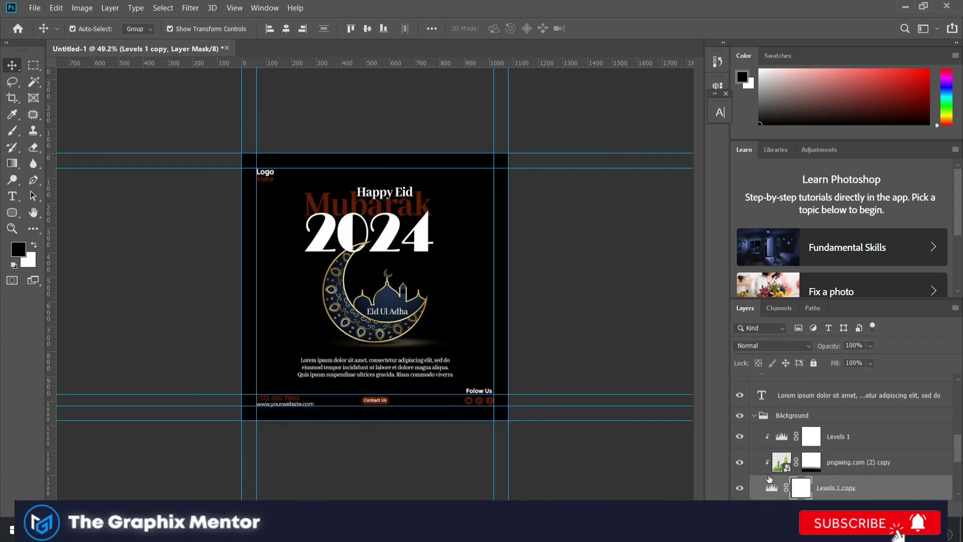
pyautogui.hotkey('ctrl', 'z')
pyautogui.hotkey('ctrl', 'z')
pyautogui.hotkey('ctrl', 'z')
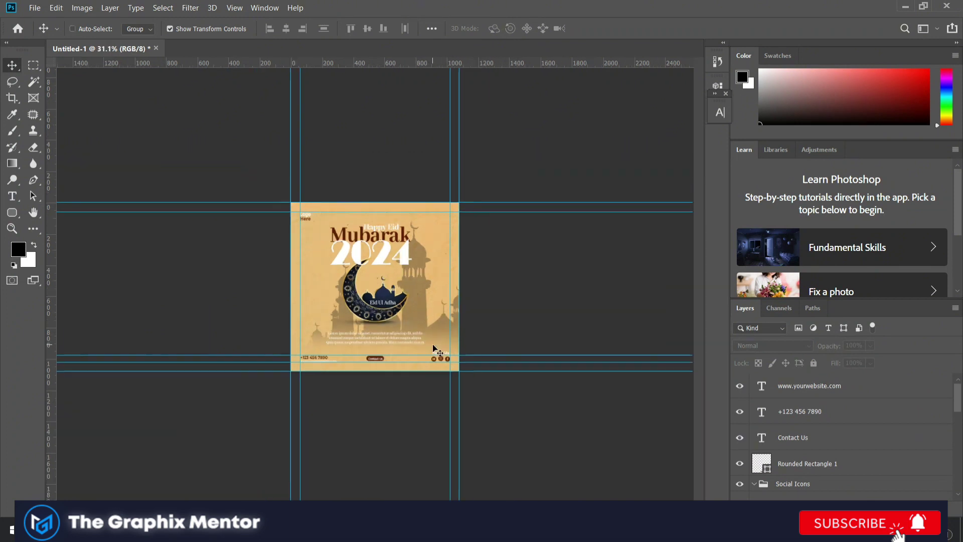
pyautogui.scroll(1, 379, 424)
# Set up a dark brown-to-transparent gradient for the marquee-selected footer strip.
pyautogui.press('m')
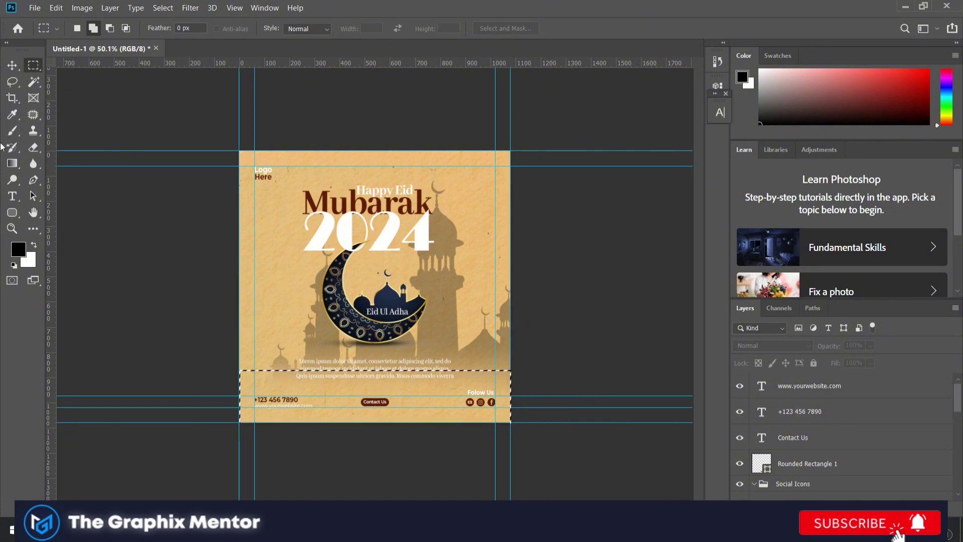
pyautogui.click(12, 163)
pyautogui.click(91, 29)
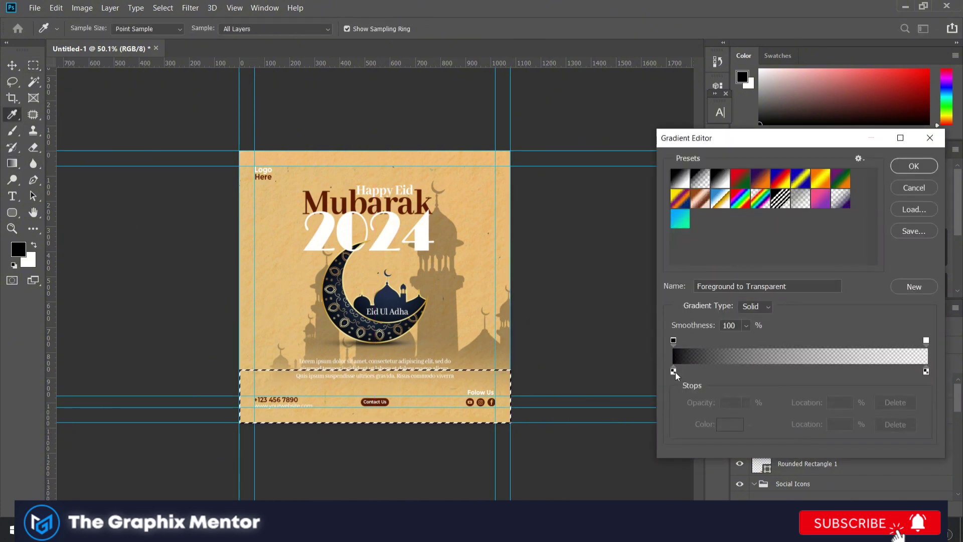
pyautogui.doubleClick(673, 371)
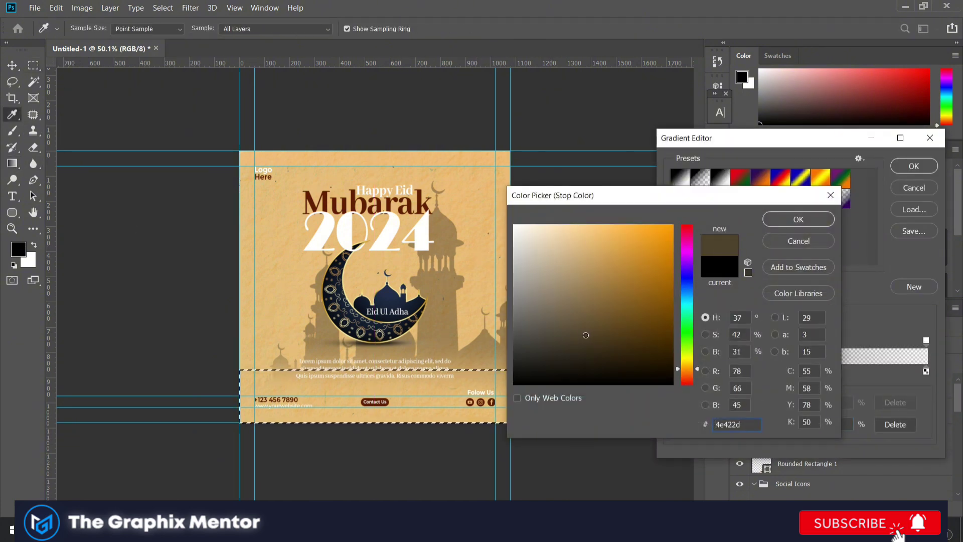
pyautogui.click(798, 219)
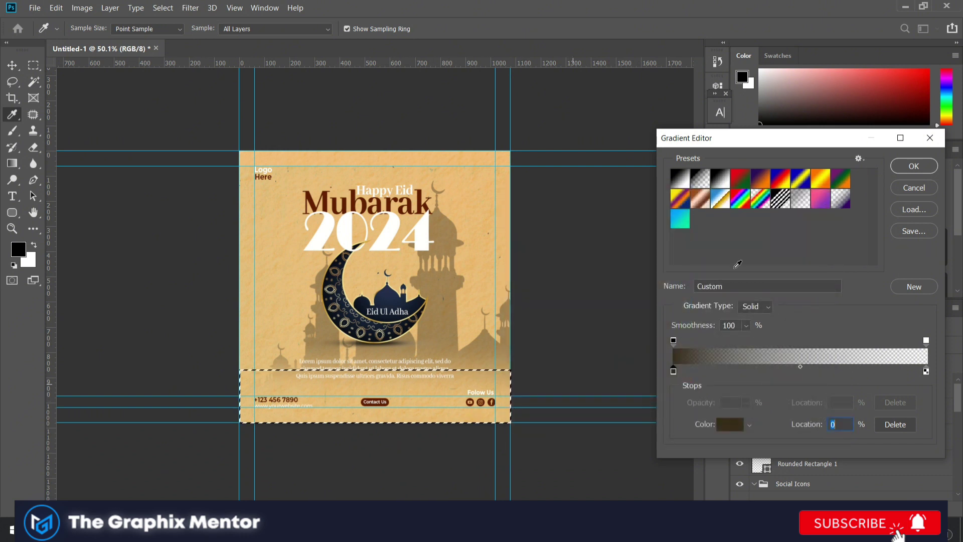
pyautogui.click(914, 166)
pyautogui.click(406, 377)
pyautogui.click(503, 208)
# Add a new empty layer above the Color Fill 1 beige fill.
pyautogui.scroll(-5, 843, 436)
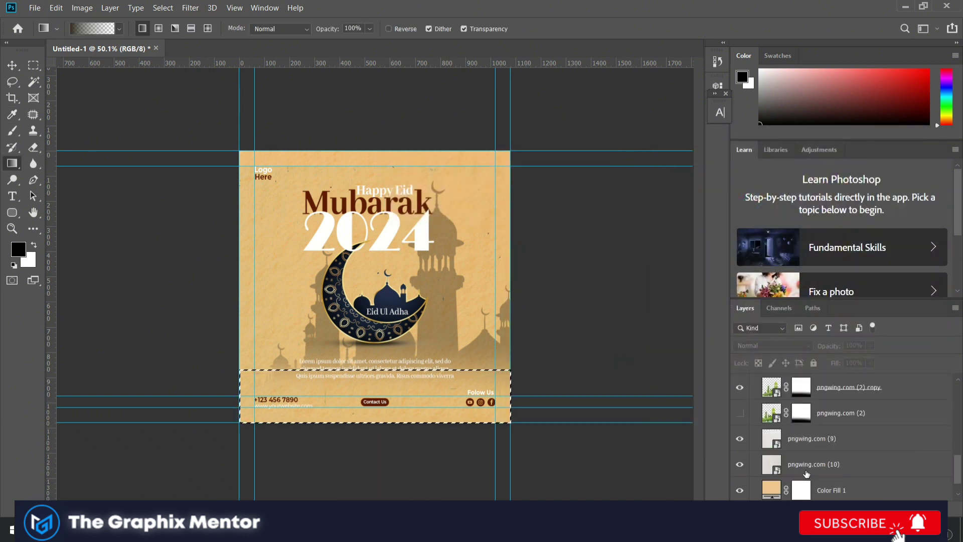
pyautogui.click(828, 462)
pyautogui.click(900, 506)
pyautogui.press('Escape')
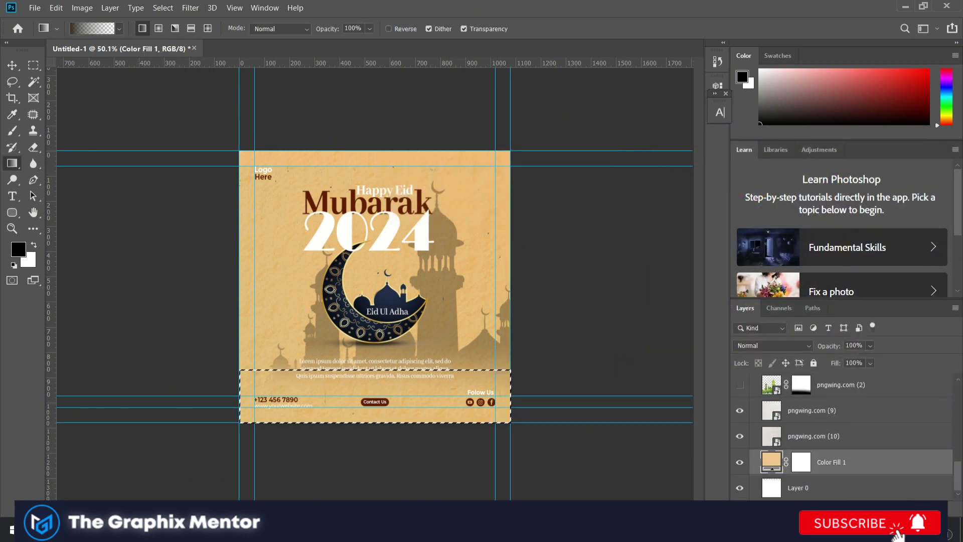
pyautogui.click(933, 506)
# Draw the dark gradient up from the footer's bottom edge and fade its opacity to 0%.
pyautogui.moveTo(383, 487); pyautogui.dragTo(385, 386)
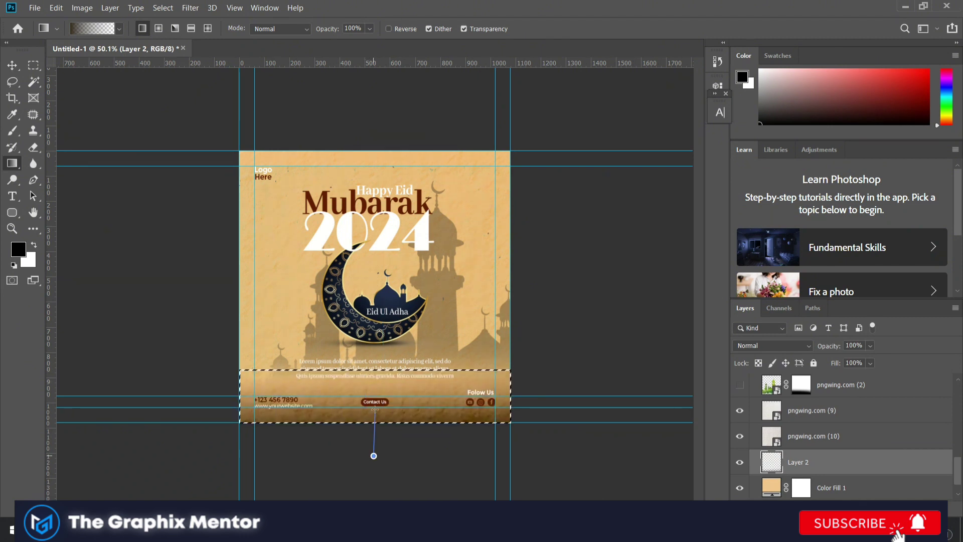
pyautogui.moveTo(373, 455); pyautogui.dragTo(374, 409)
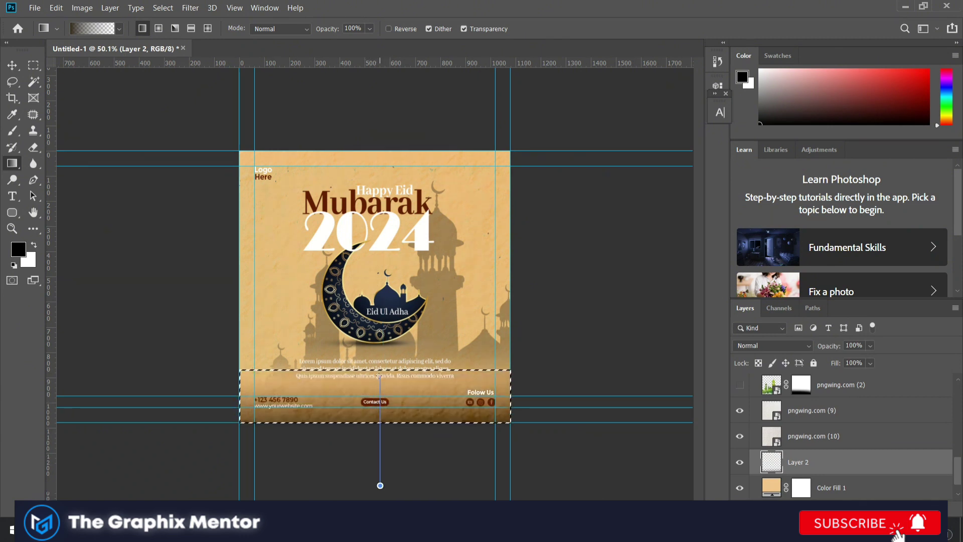
pyautogui.moveTo(380, 489); pyautogui.dragTo(380, 434)
pyautogui.press('v')
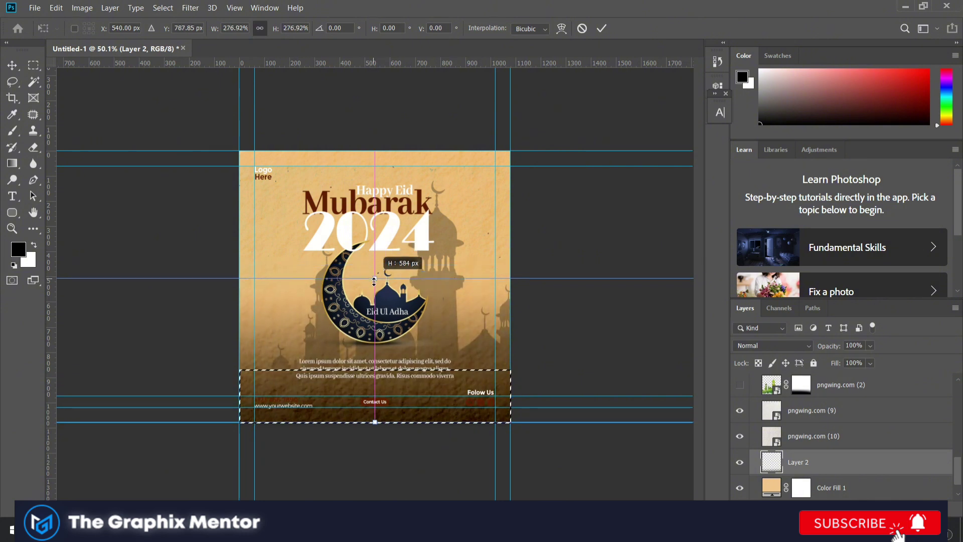
pyautogui.click(797, 461)
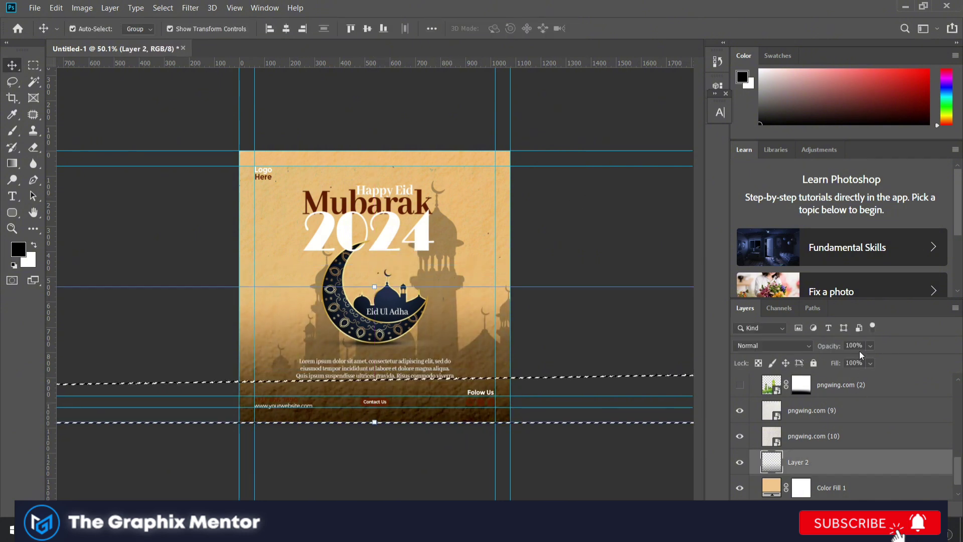
pyautogui.moveTo(829, 346); pyautogui.dragTo(799, 360)
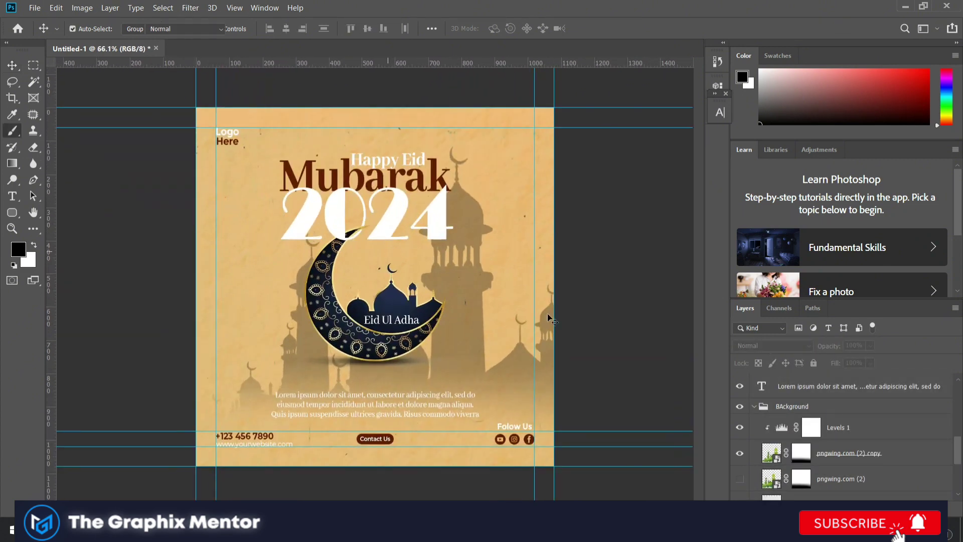
# Paint a soft white glow behind the moon on a layer in the Moon image group.
pyautogui.click(797, 467)
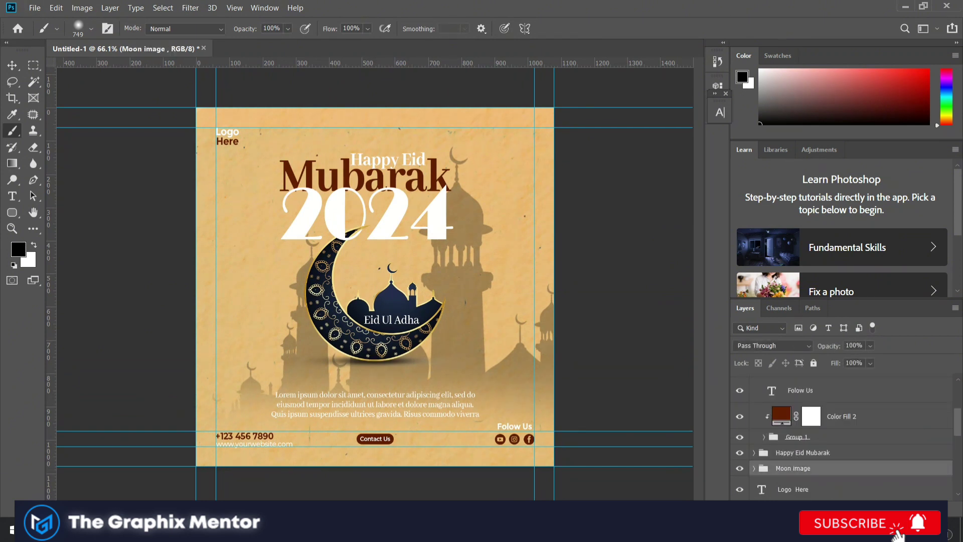
pyautogui.click(753, 468)
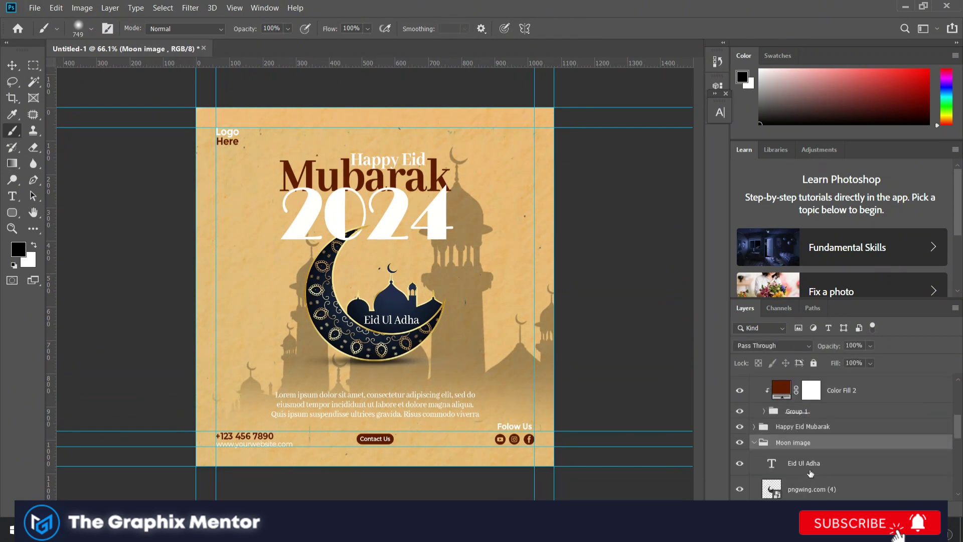
pyautogui.click(807, 460)
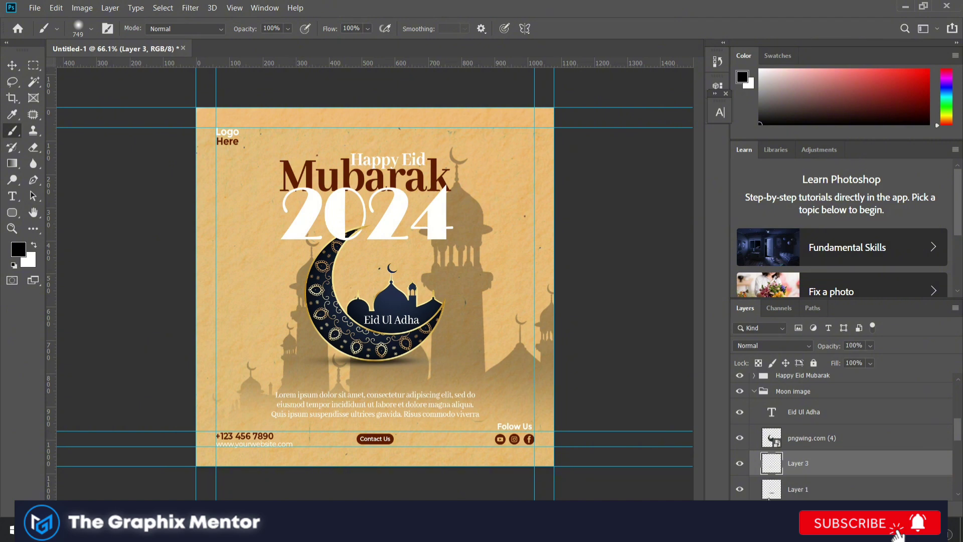
pyautogui.click(364, 311)
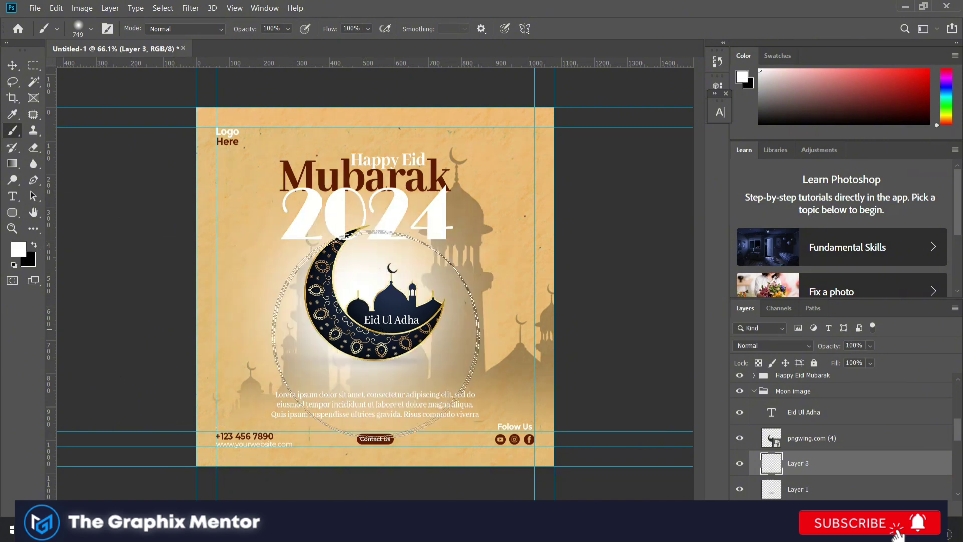
# Blend the glow layer using Soft Light at 81% opacity.
pyautogui.press('v')
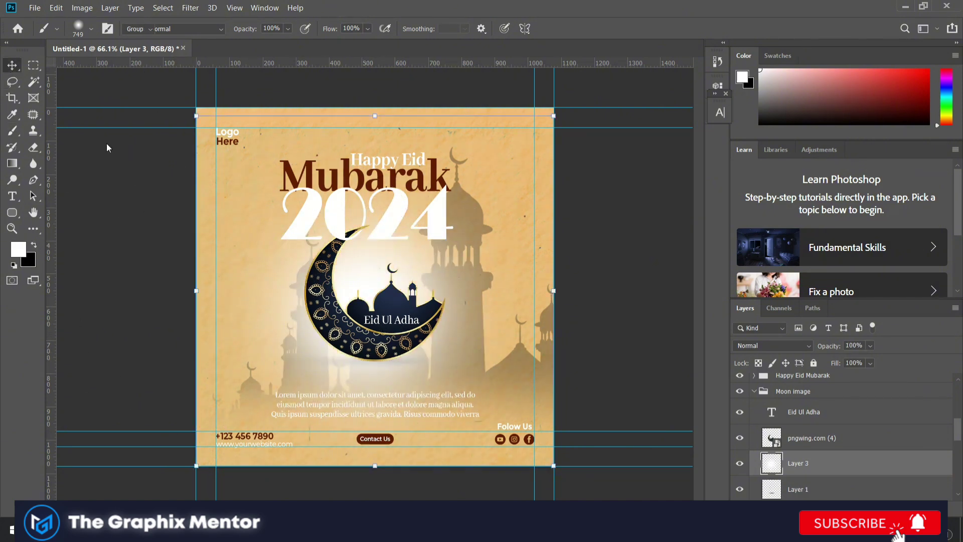
pyautogui.click(772, 345)
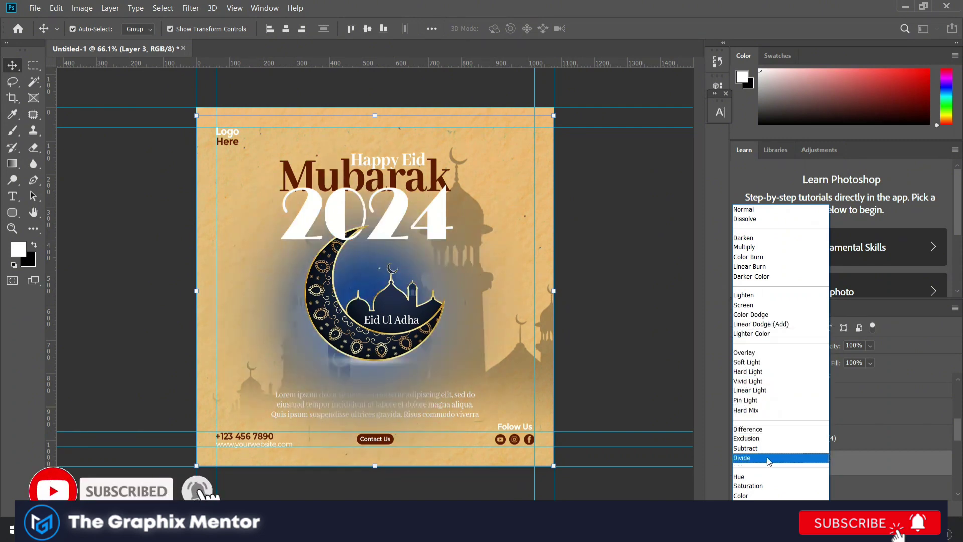
pyautogui.click(756, 361)
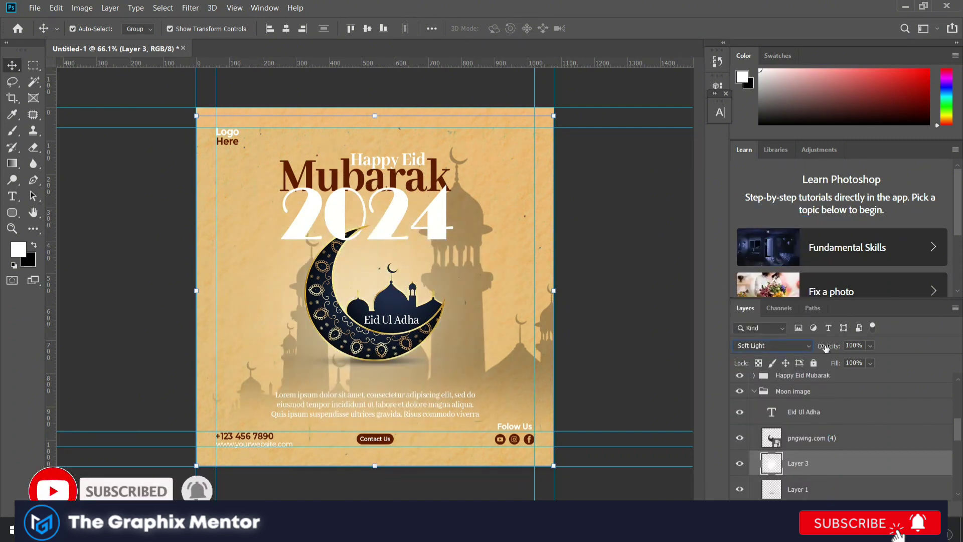
pyautogui.click(616, 255)
pyautogui.scroll(-5, 617, 254)
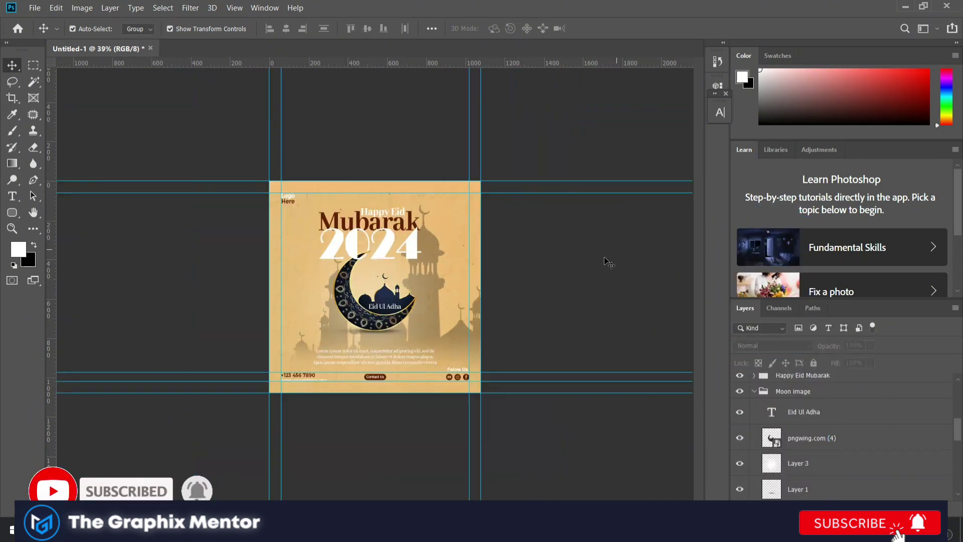
# Stretch Layer 1 taller behind the moon and enlarge the Layer 3 glow around the crescent.
pyautogui.click(381, 276)
pyautogui.click(799, 489)
pyautogui.click(379, 252)
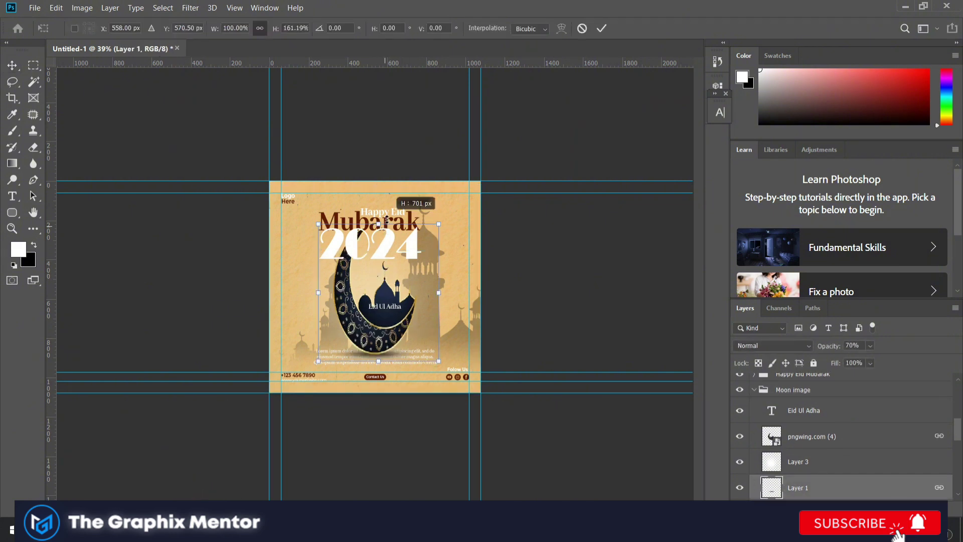
pyautogui.click(780, 460)
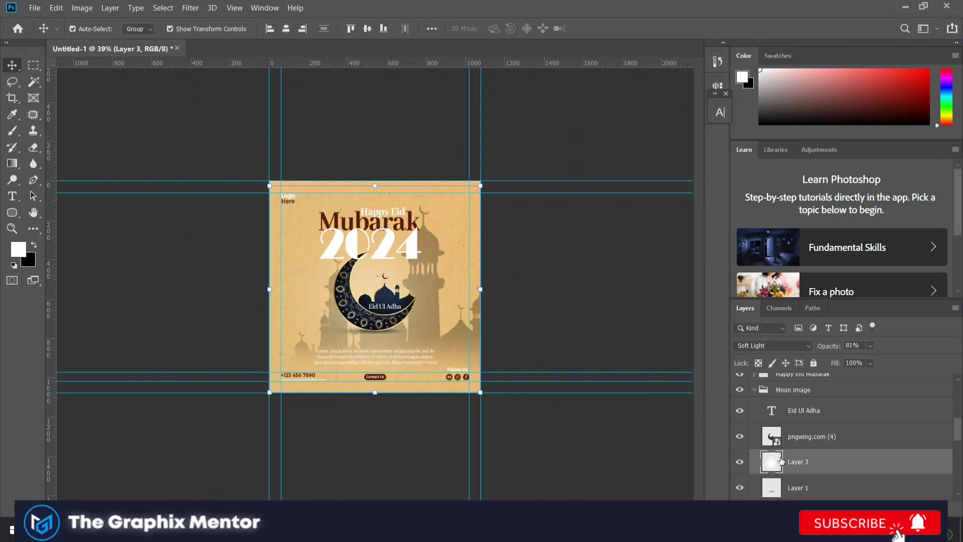
pyautogui.hotkey('ctrl', 't')
pyautogui.moveTo(480, 185); pyautogui.dragTo(522, 170)
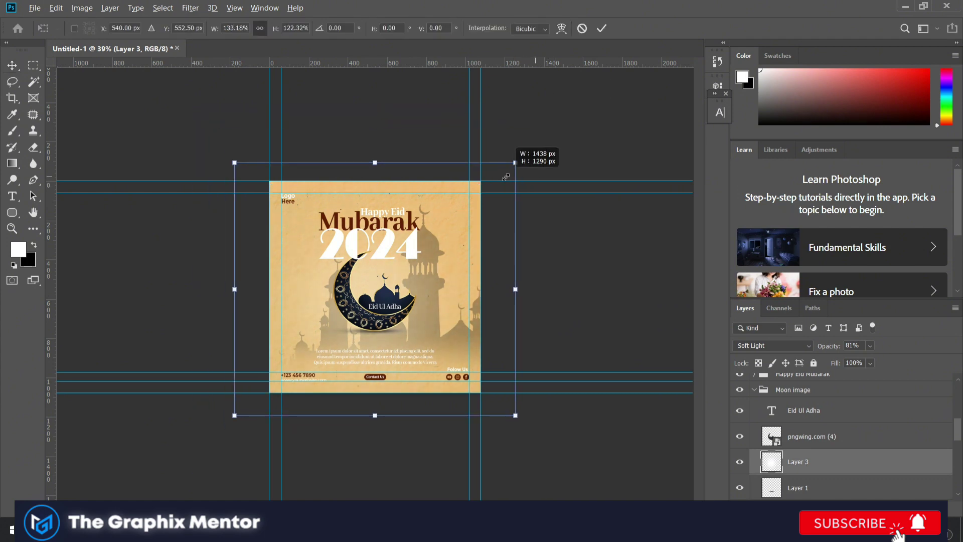
pyautogui.press('Return')
pyautogui.click(571, 285)
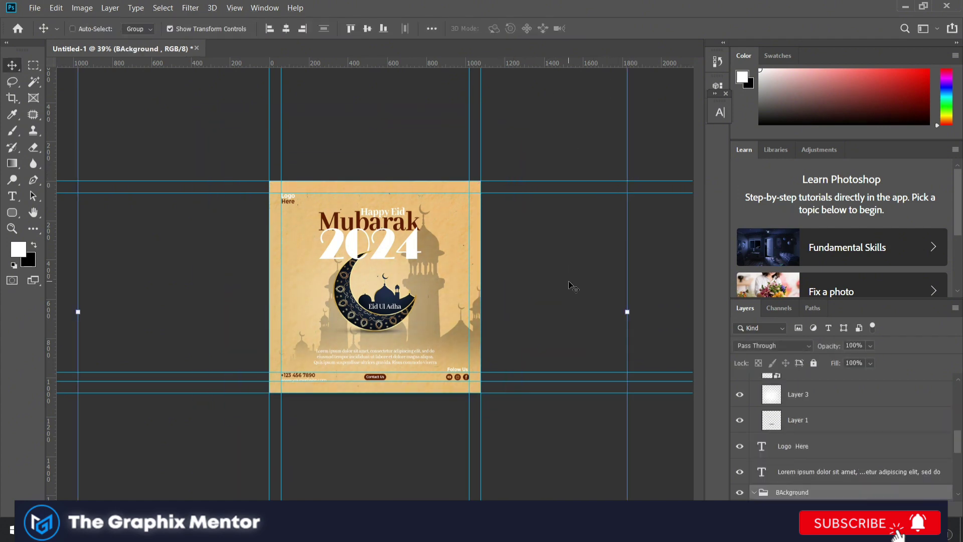